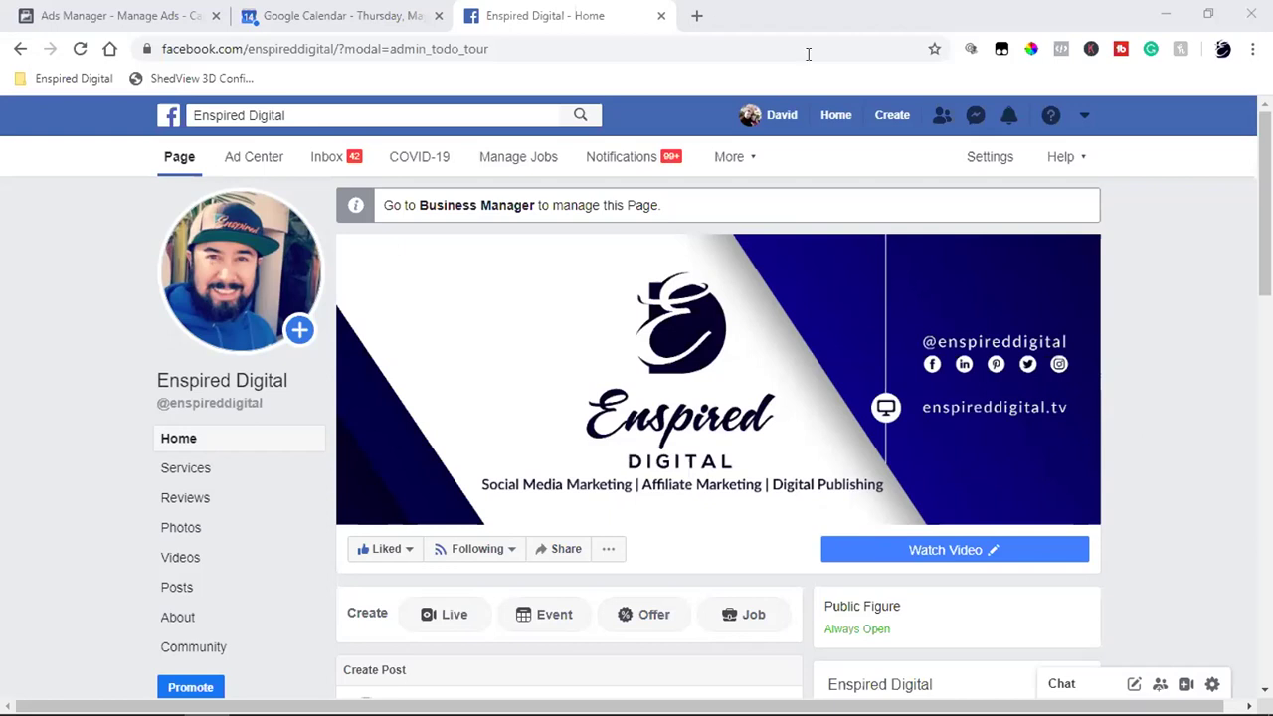
Open the Fb Ads 4 Beginners ad account from the bookmarked Ads Manager pages in a new browser tab
{"action": "left_click", "coordinate": [696, 15]}
{"action": "left_click", "coordinate": [64, 79]}
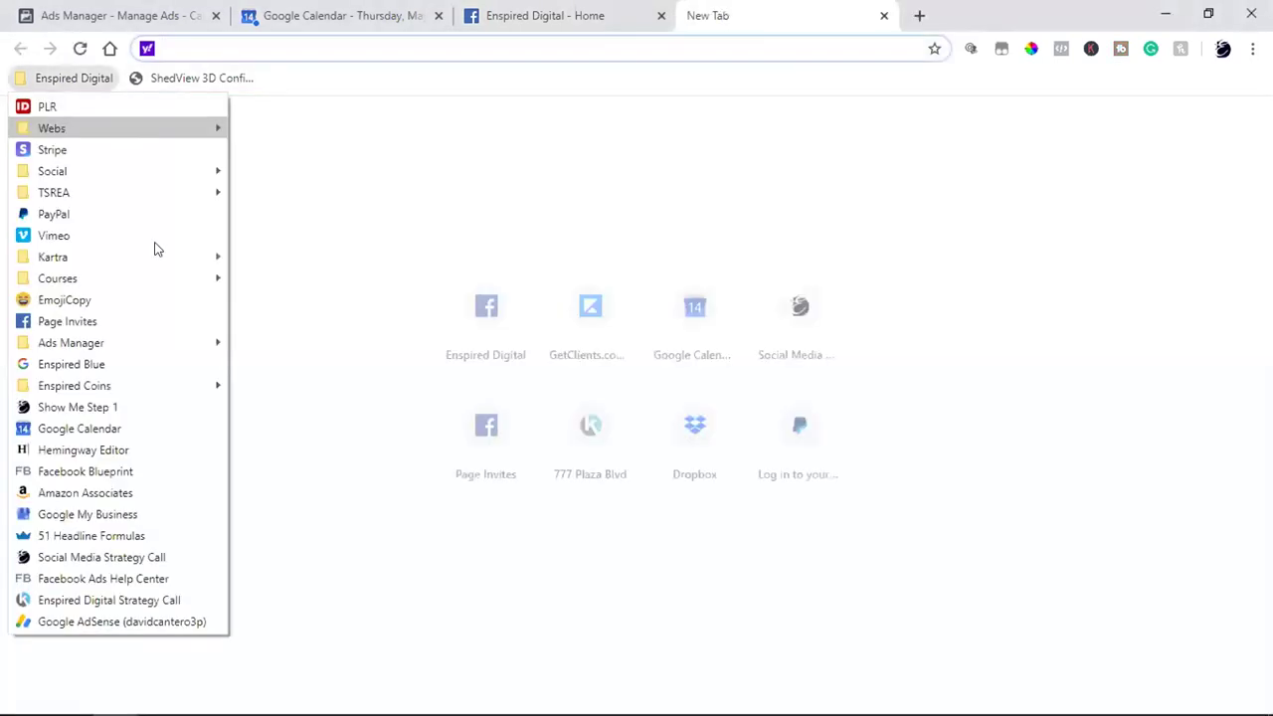
{"action": "mouse_move", "coordinate": [130, 173]}
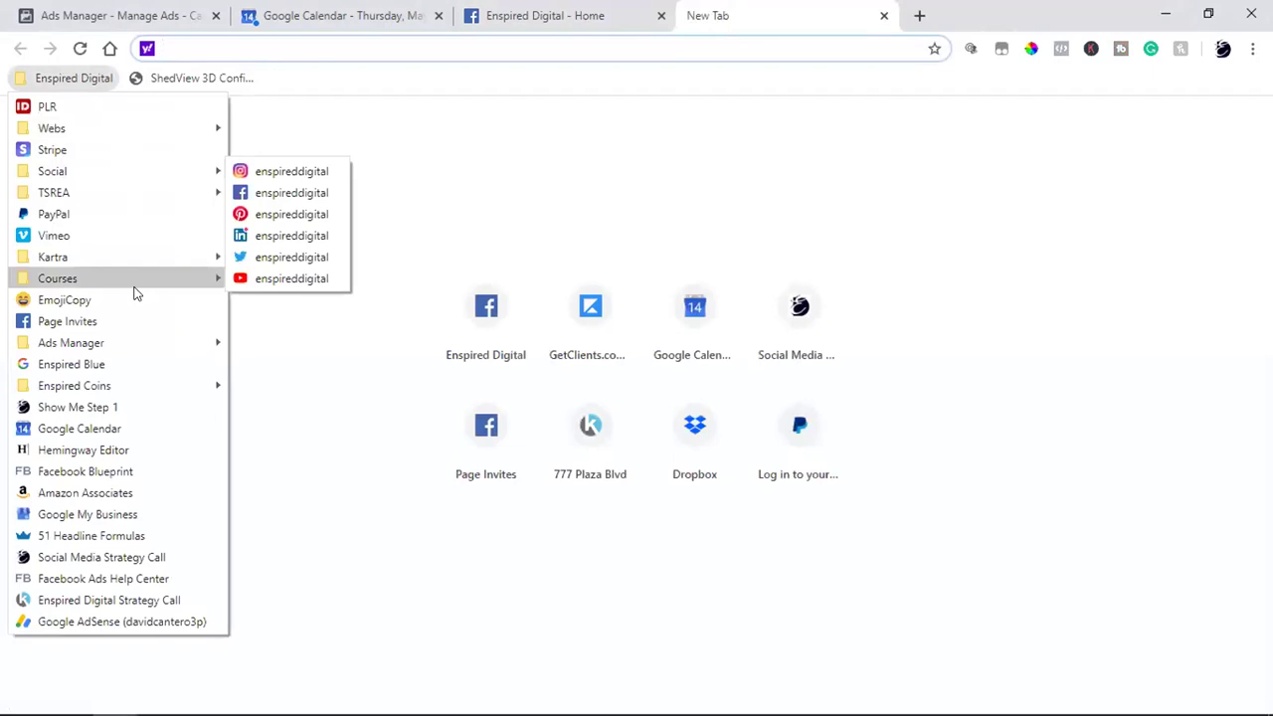
{"action": "mouse_move", "coordinate": [126, 260]}
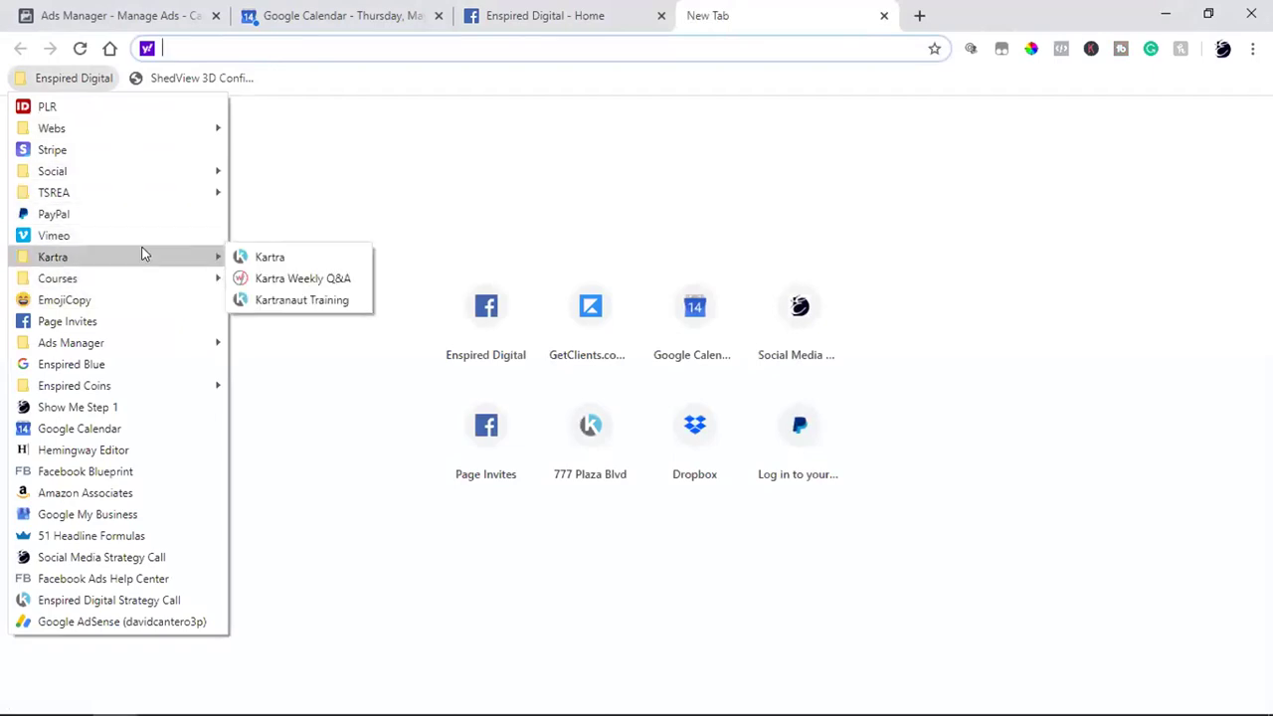
{"action": "mouse_move", "coordinate": [148, 341]}
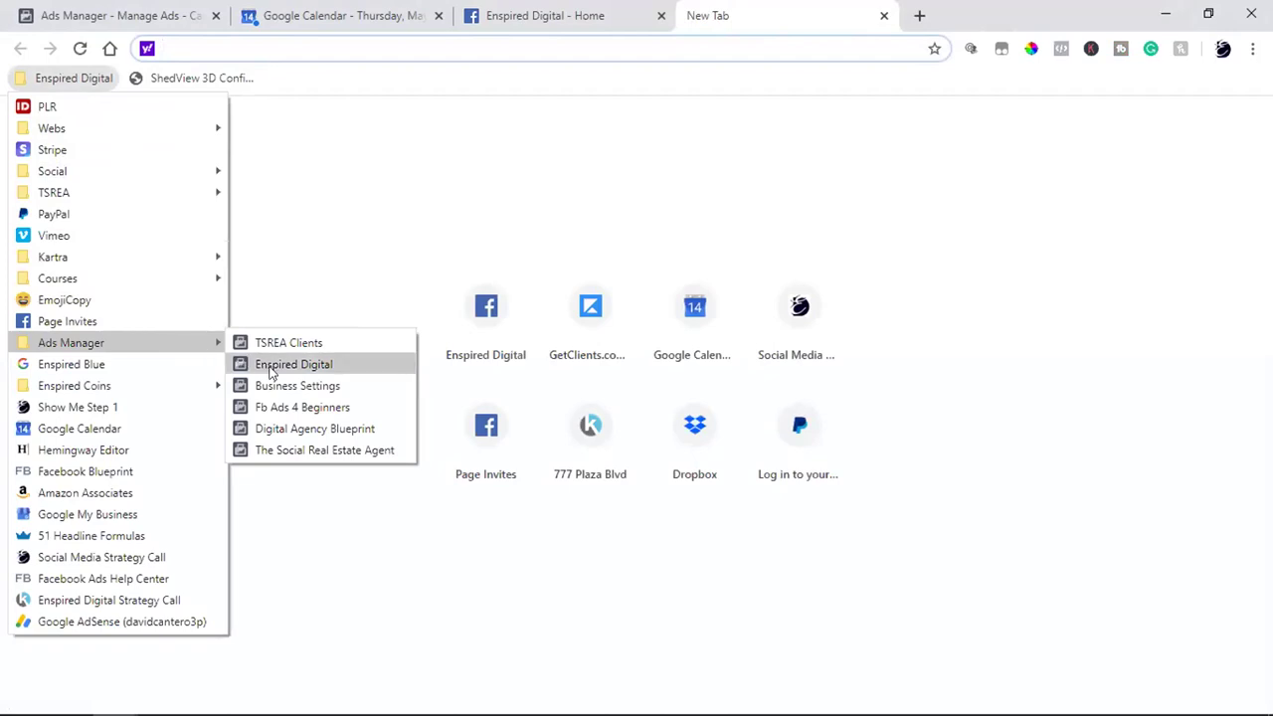
{"action": "left_click", "coordinate": [316, 406]}
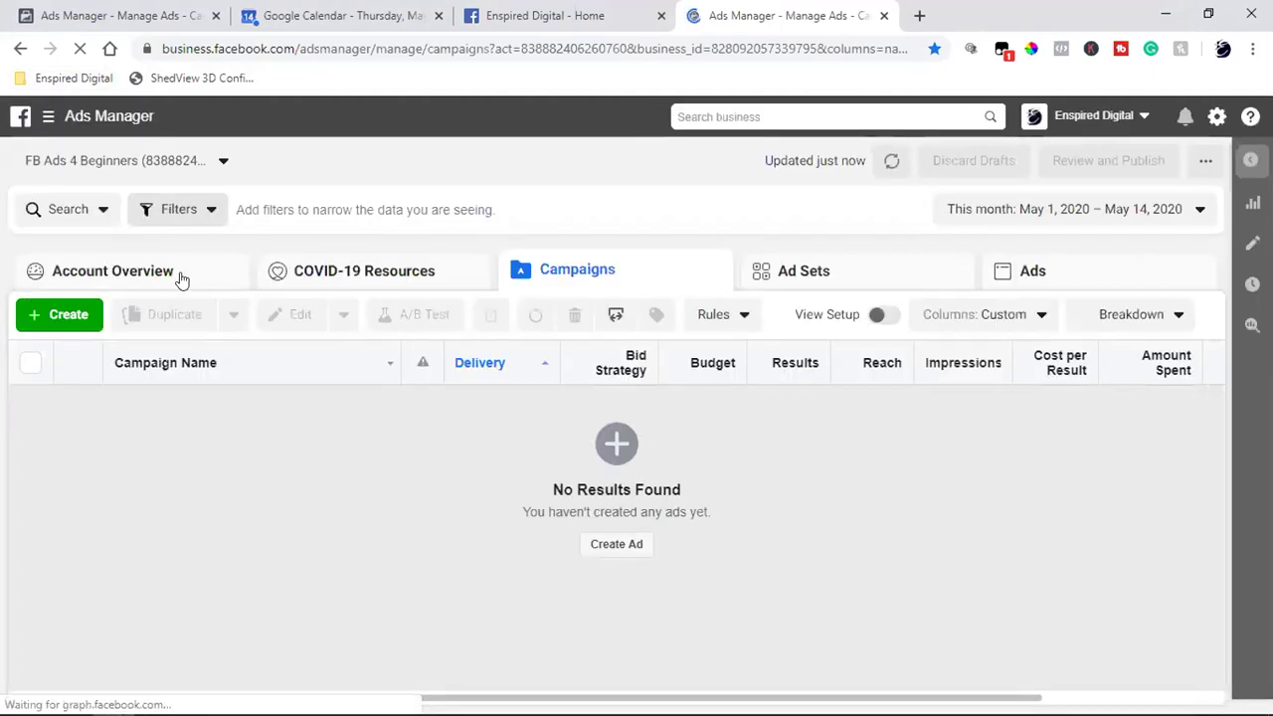
Start creating a new ad campaign and review the available marketing objectives
{"action": "left_click", "coordinate": [57, 320]}
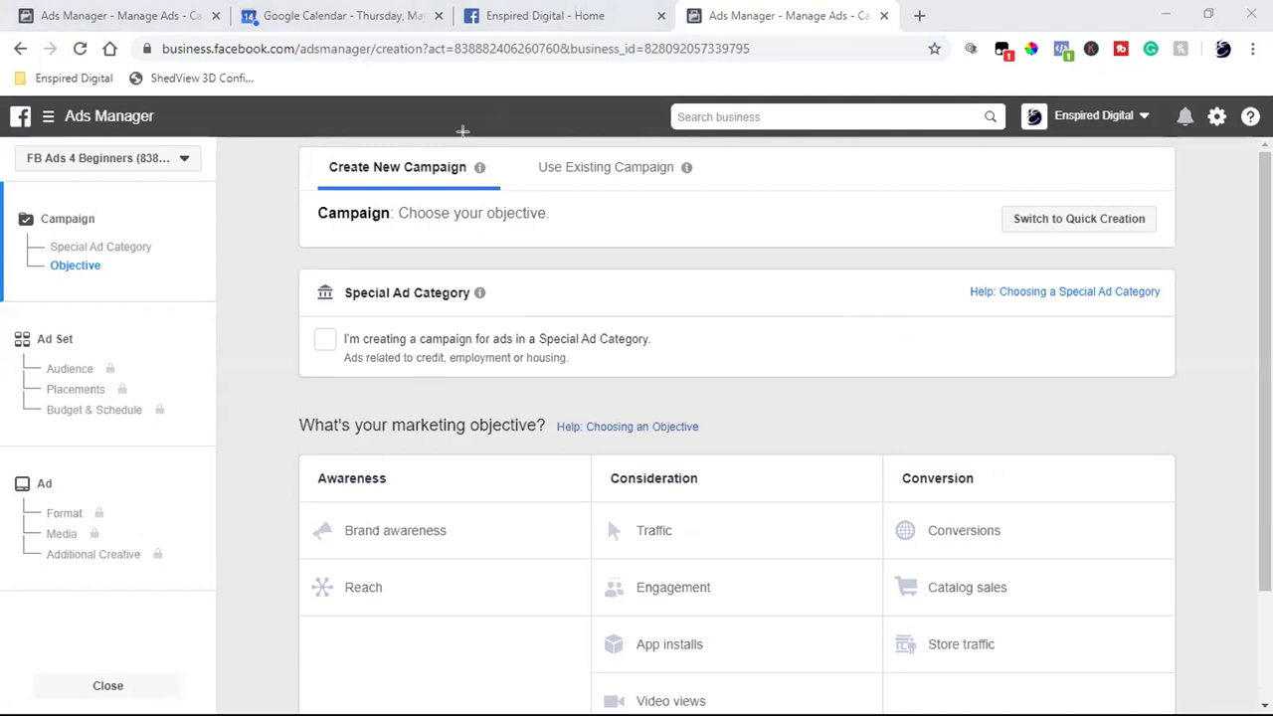
{"action": "left_click_drag", "start_coordinate": [446, 49], "coordinate": [762, 48]}
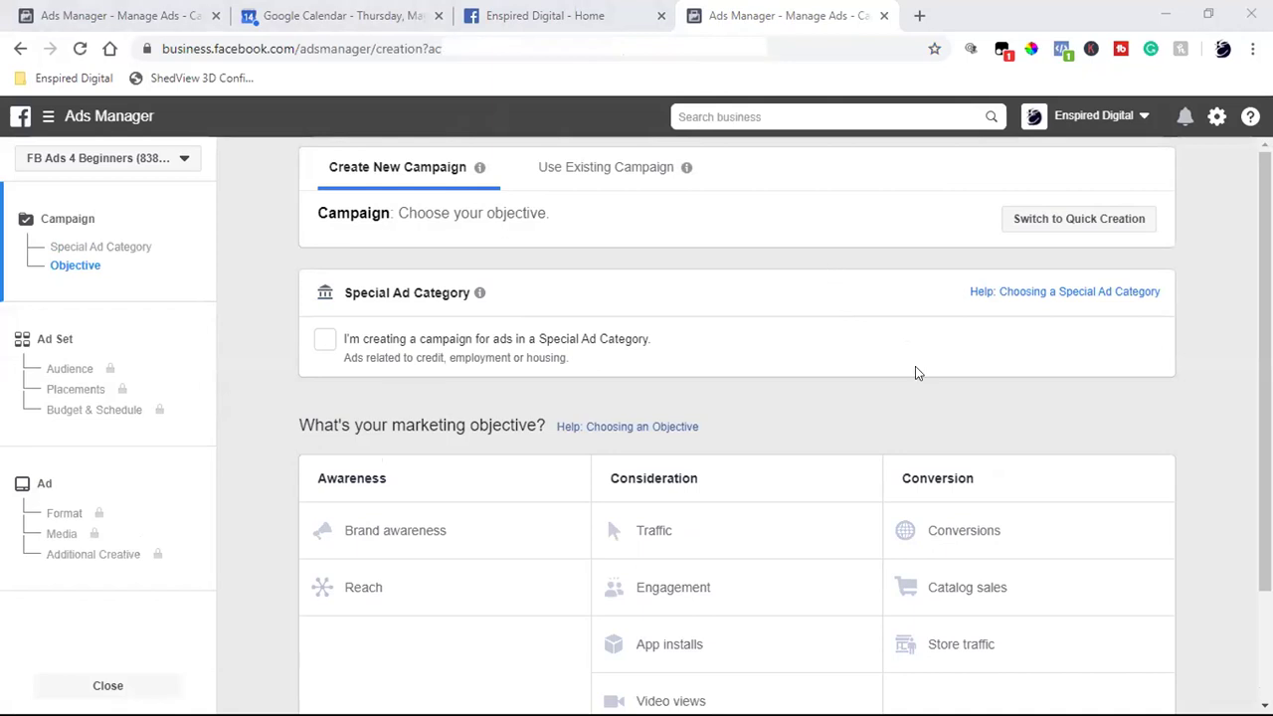
{"action": "scroll", "coordinate": [1187, 488], "scroll_direction": "down", "scroll_amount": 1}
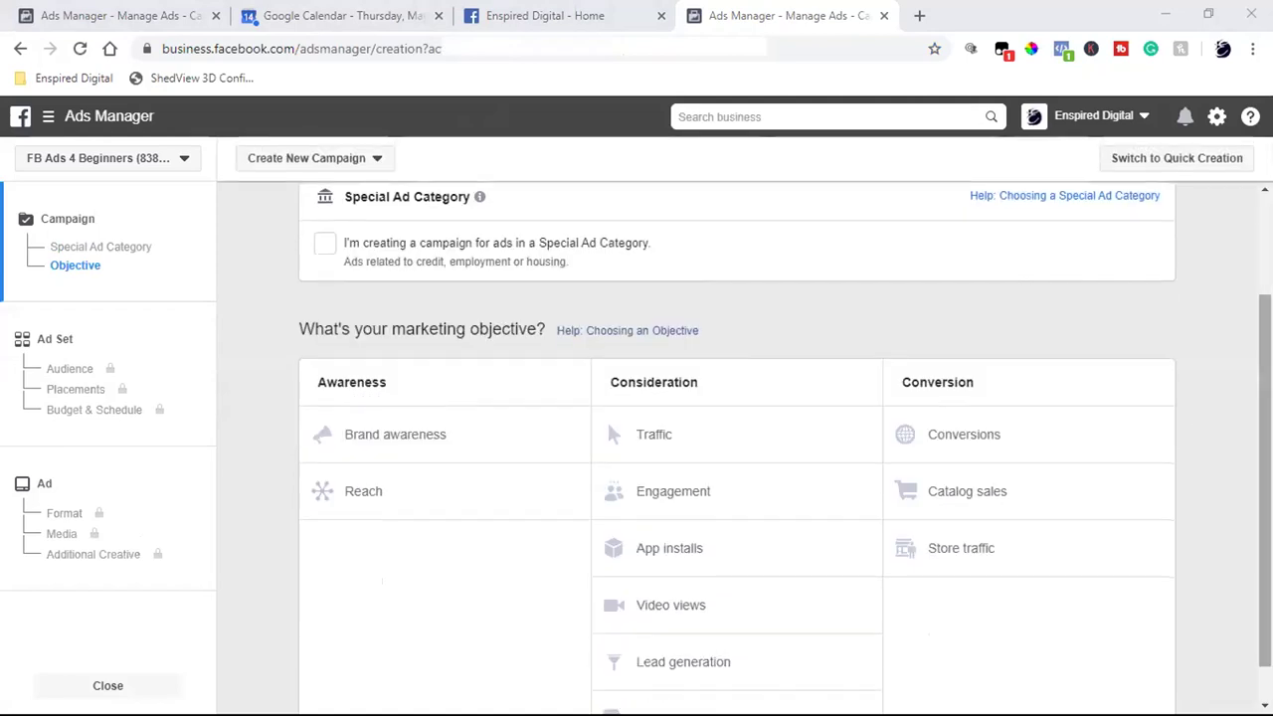
{"action": "scroll", "coordinate": [1198, 432], "scroll_direction": "down", "scroll_amount": 1}
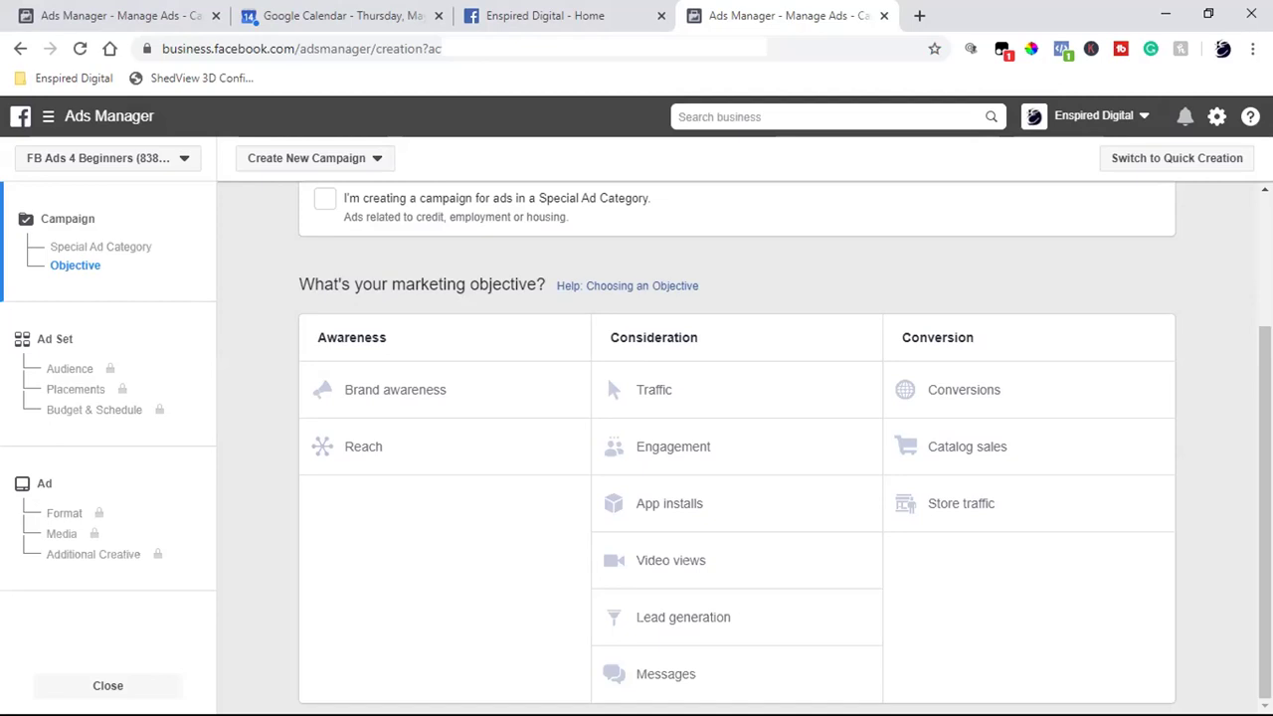
Load the fbads4beginners landing page on Kartra in a new browser tab
{"action": "left_click", "coordinate": [919, 16]}
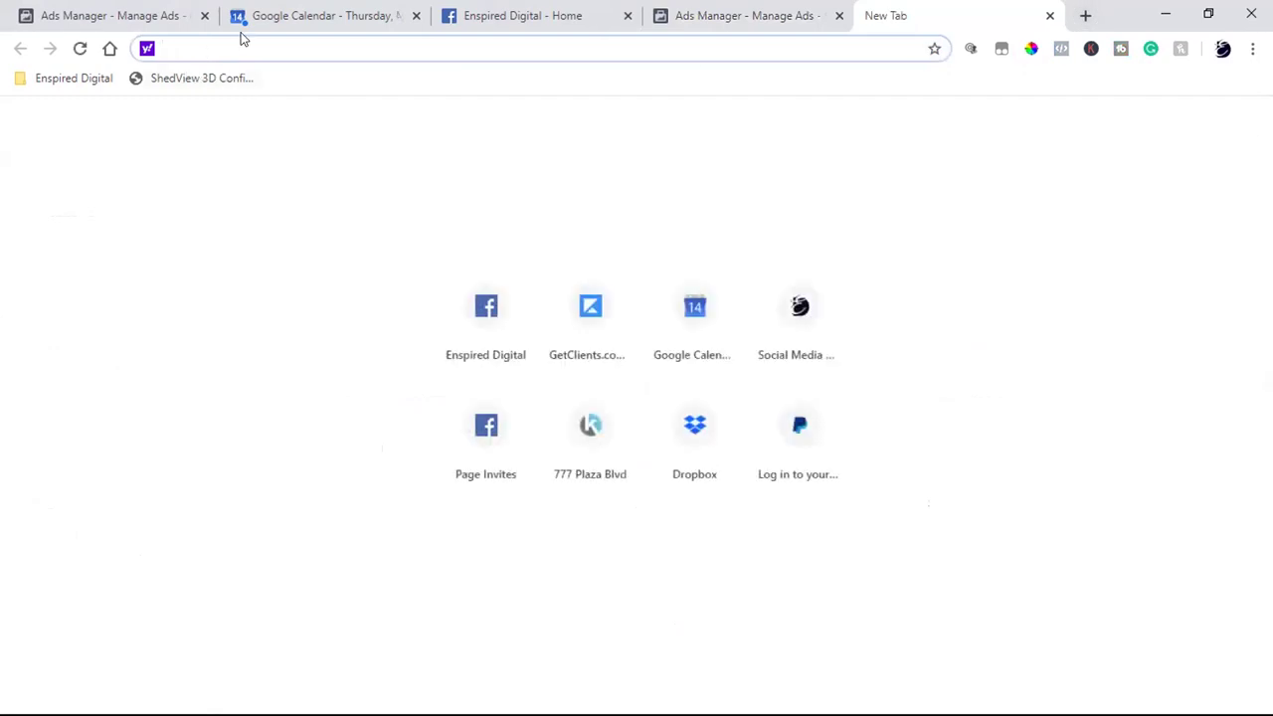
{"action": "type", "text": "fb"}
{"action": "key", "text": "Return"}
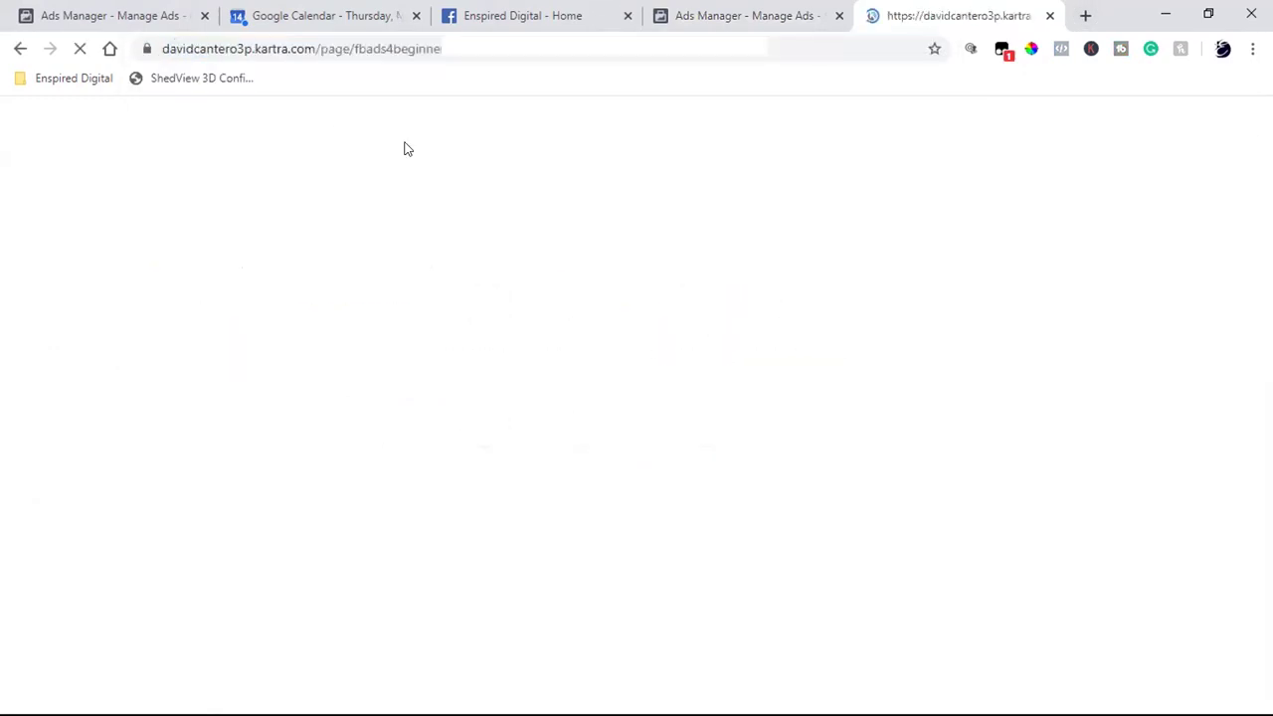
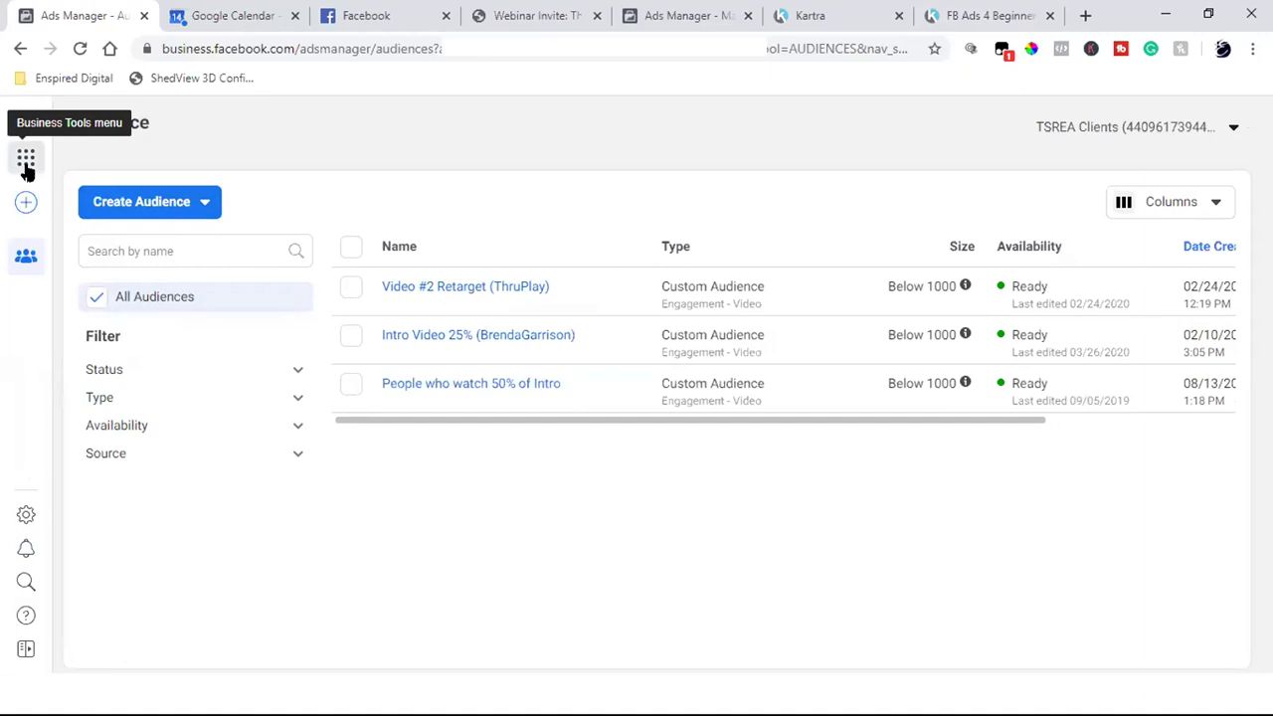
Go from the audience list to the campaigns list and switch to the Digital Agency Blueprint ad account
{"action": "left_click", "coordinate": [25, 170]}
{"action": "left_click", "coordinate": [120, 245]}
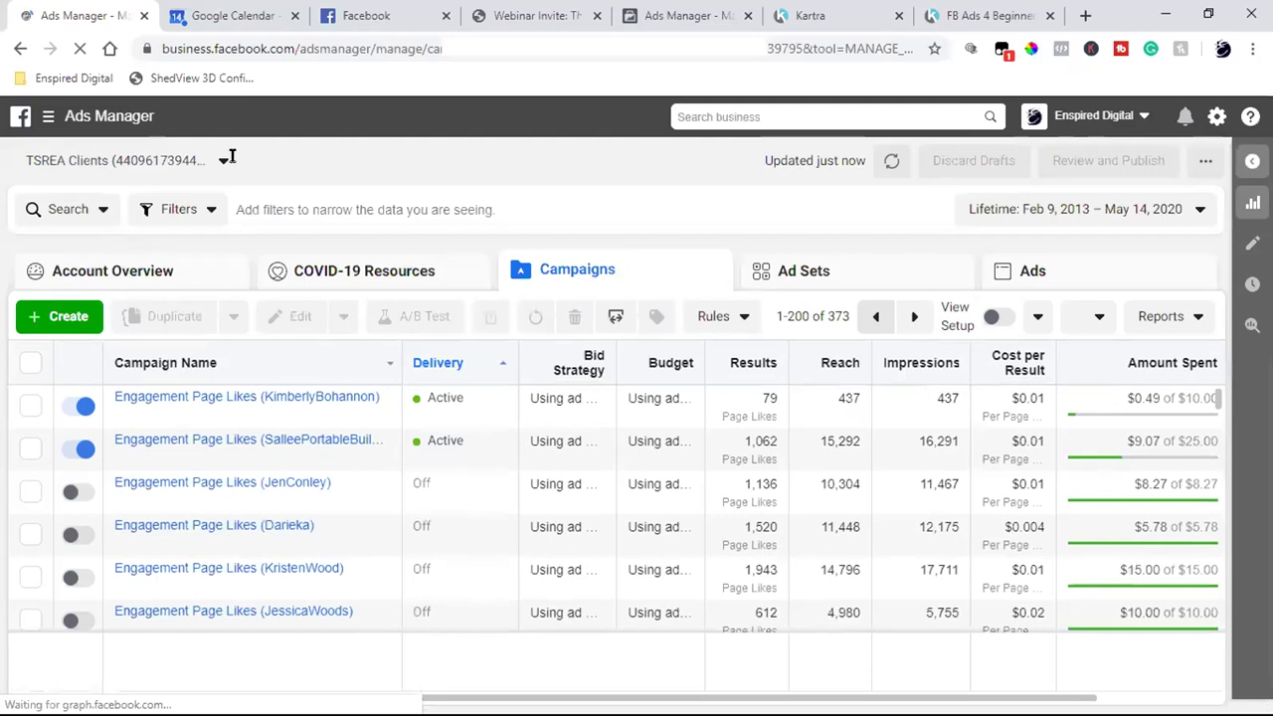
{"action": "left_click", "coordinate": [83, 165]}
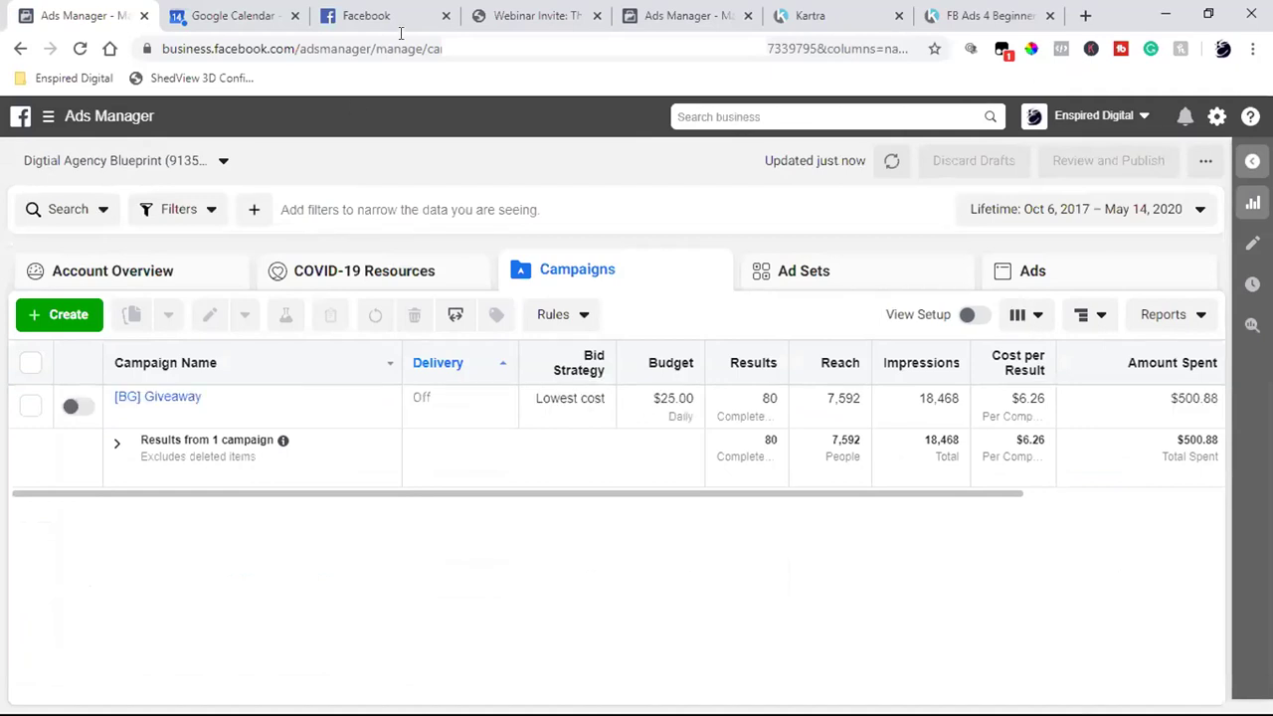
Close the Webinar Invite page and the Digital Agency Blueprint campaigns page, keeping the FB Ads 4 Beginners campaign creation page in view
{"action": "left_click", "coordinate": [595, 16]}
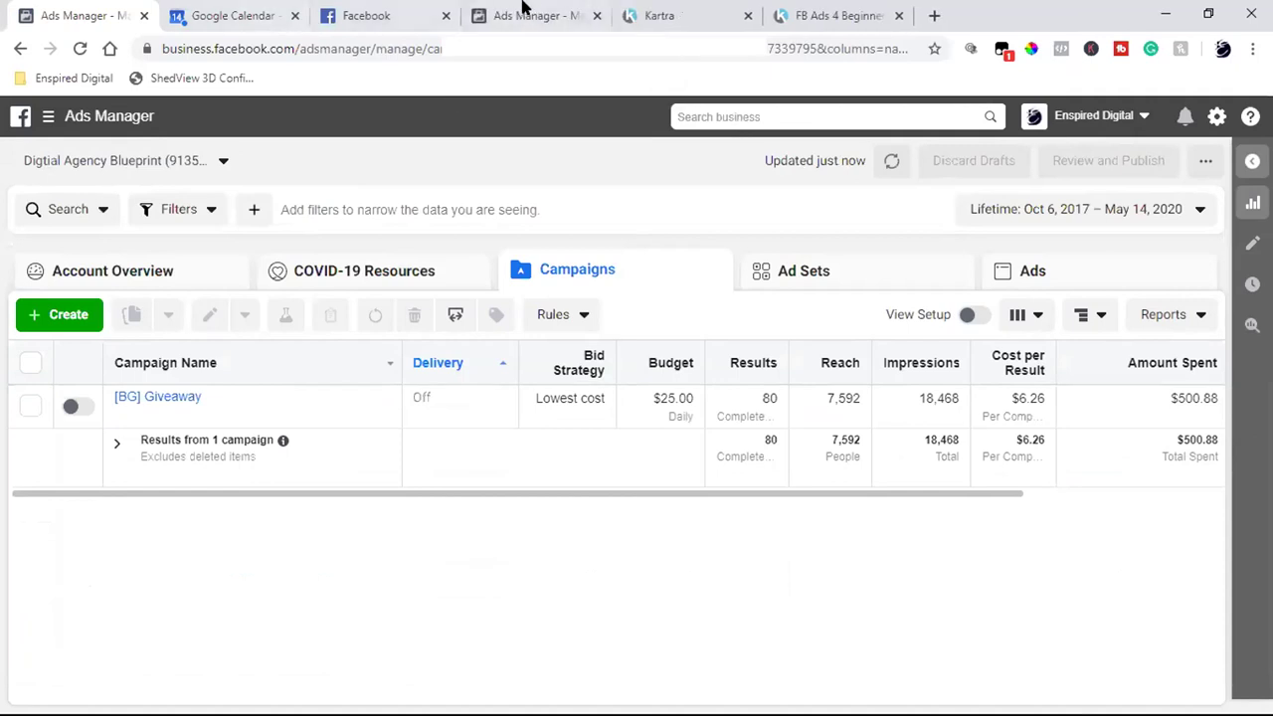
{"action": "left_click", "coordinate": [522, 15]}
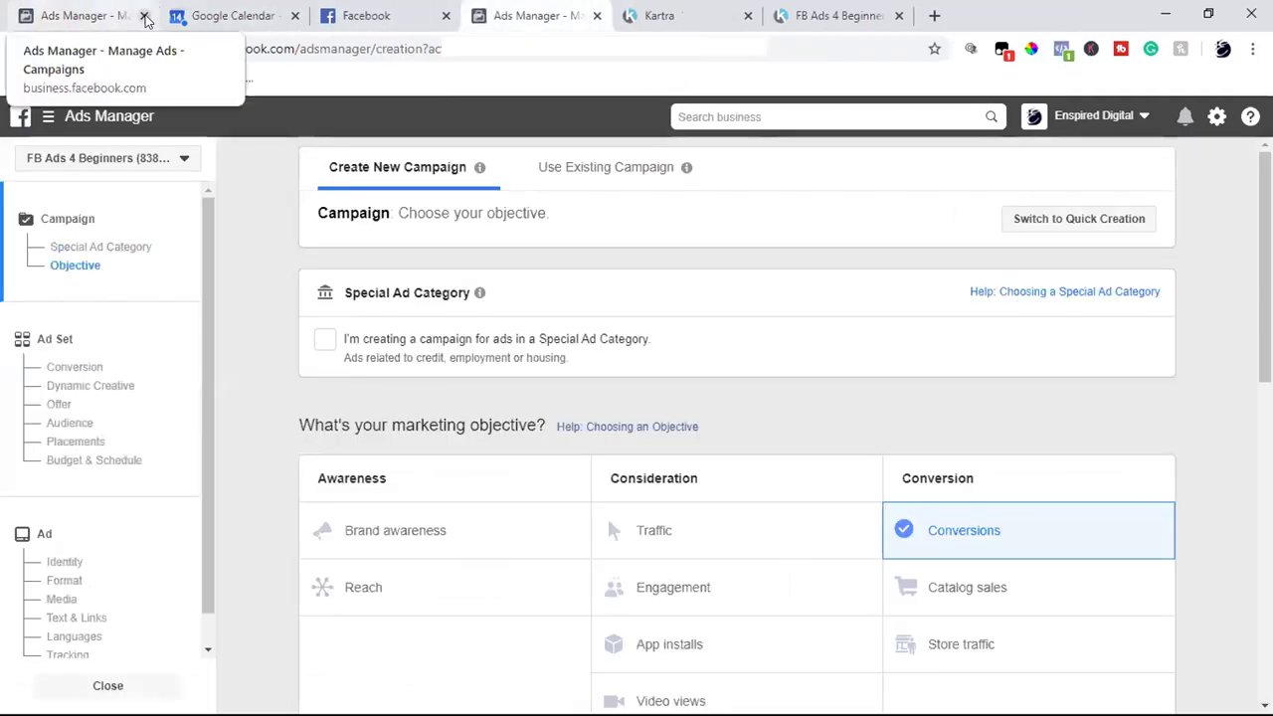
{"action": "left_click", "coordinate": [144, 15]}
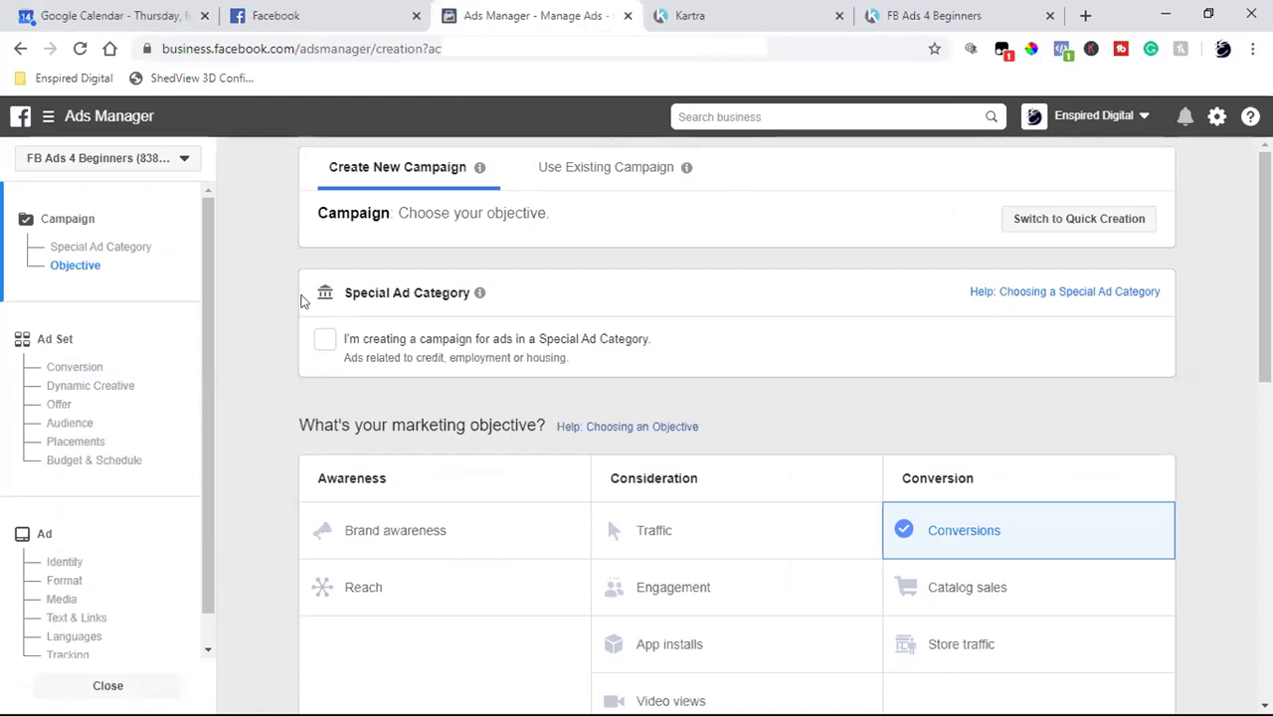
Go to Audiences for the FB Ads 4 Beginners account, discarding the unsaved campaign changes
{"action": "left_click", "coordinate": [48, 116]}
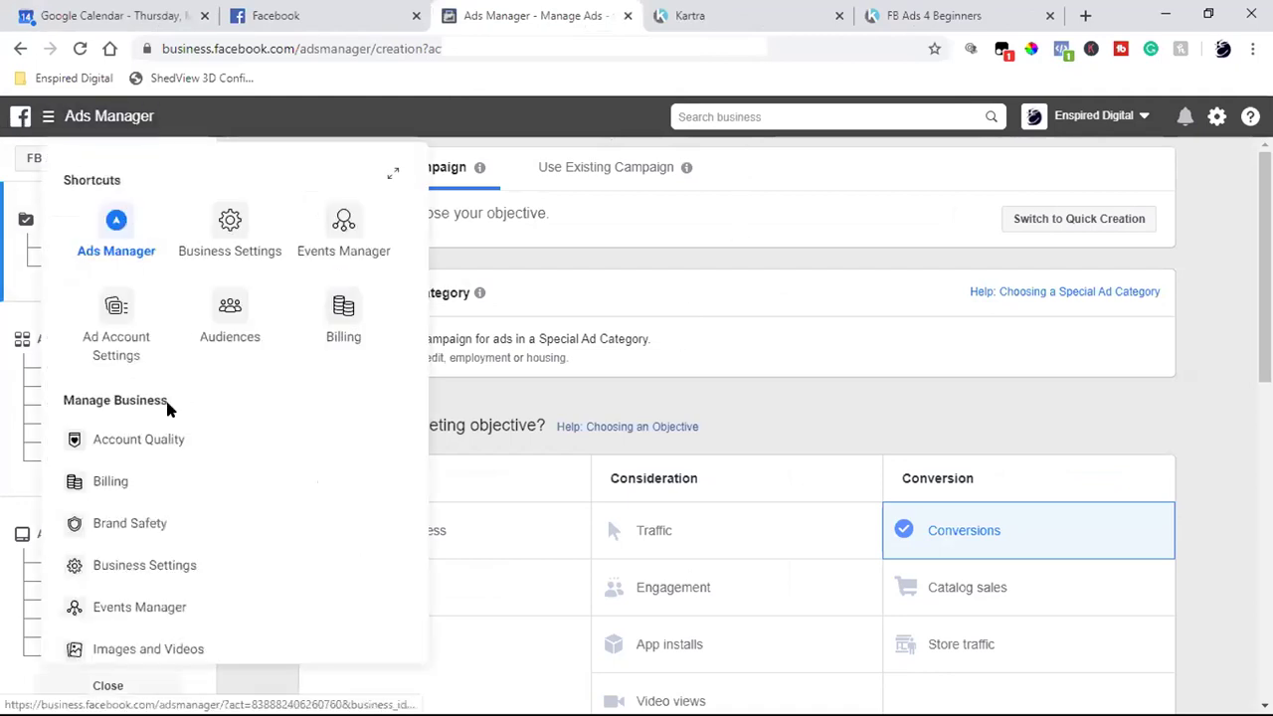
{"action": "left_click", "coordinate": [217, 318]}
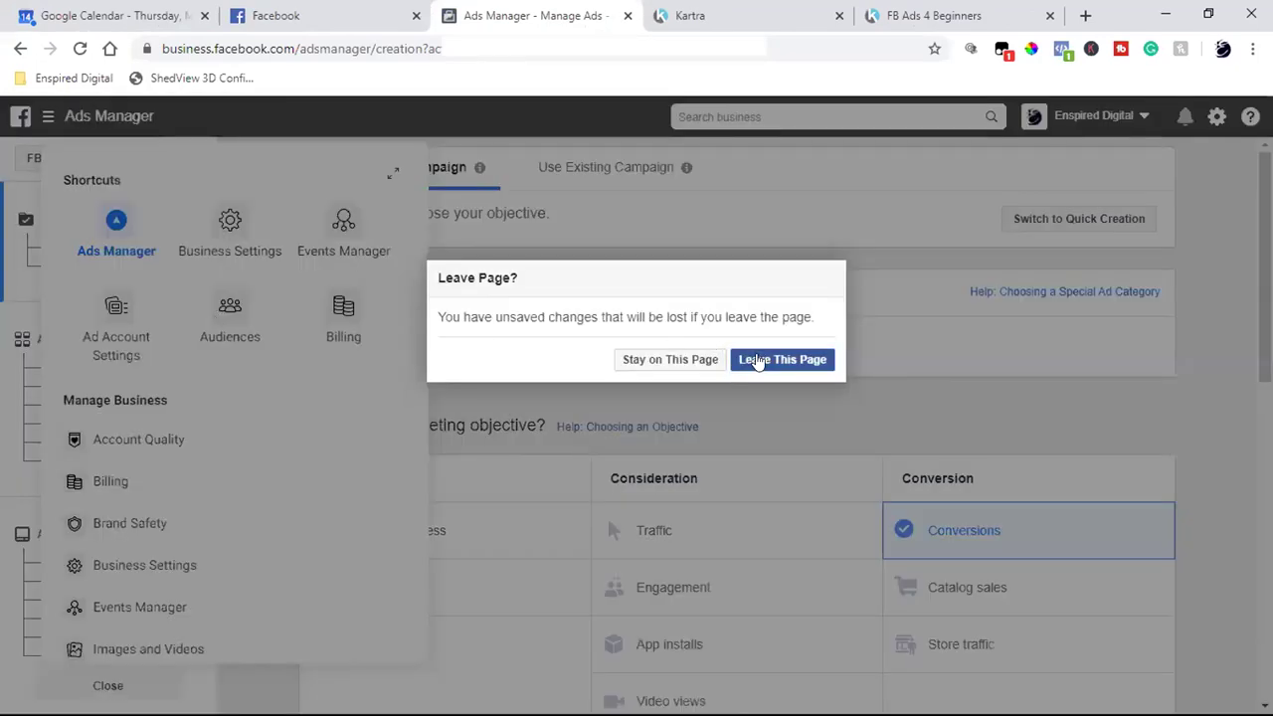
{"action": "left_click", "coordinate": [758, 359]}
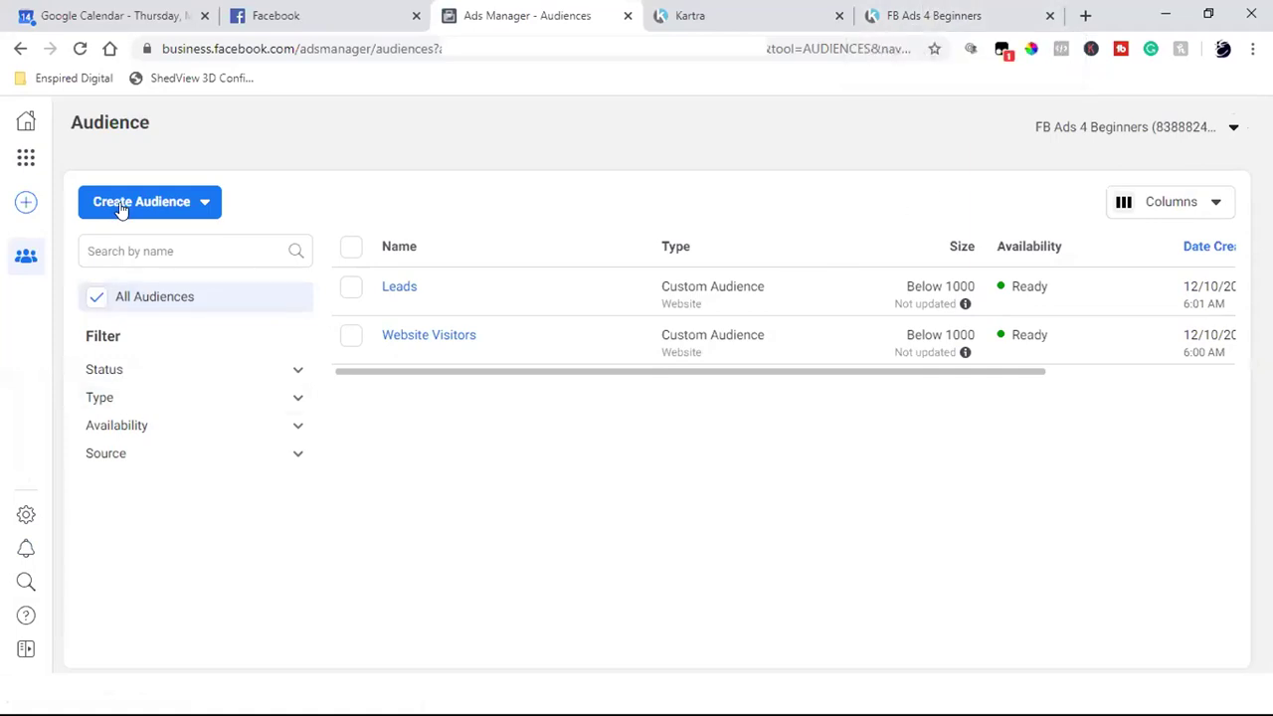
Start a new custom audience with Website as its source
{"action": "left_click", "coordinate": [119, 205]}
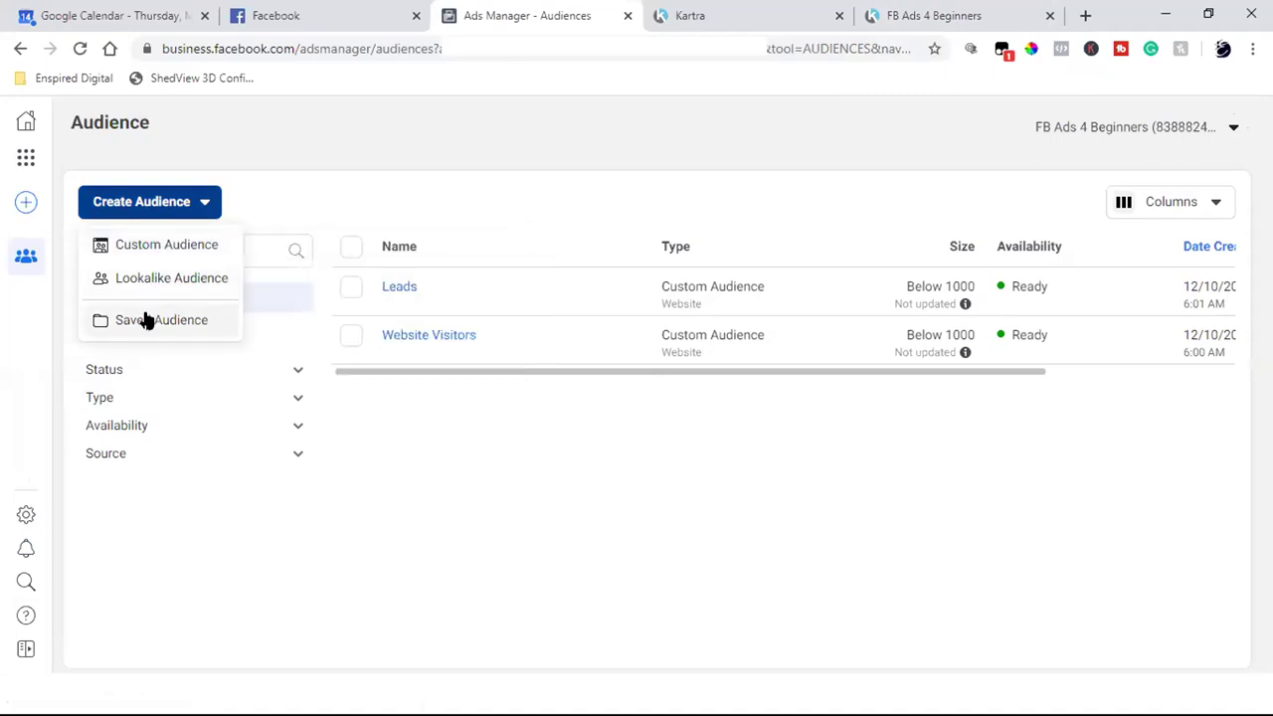
{"action": "left_click", "coordinate": [147, 249]}
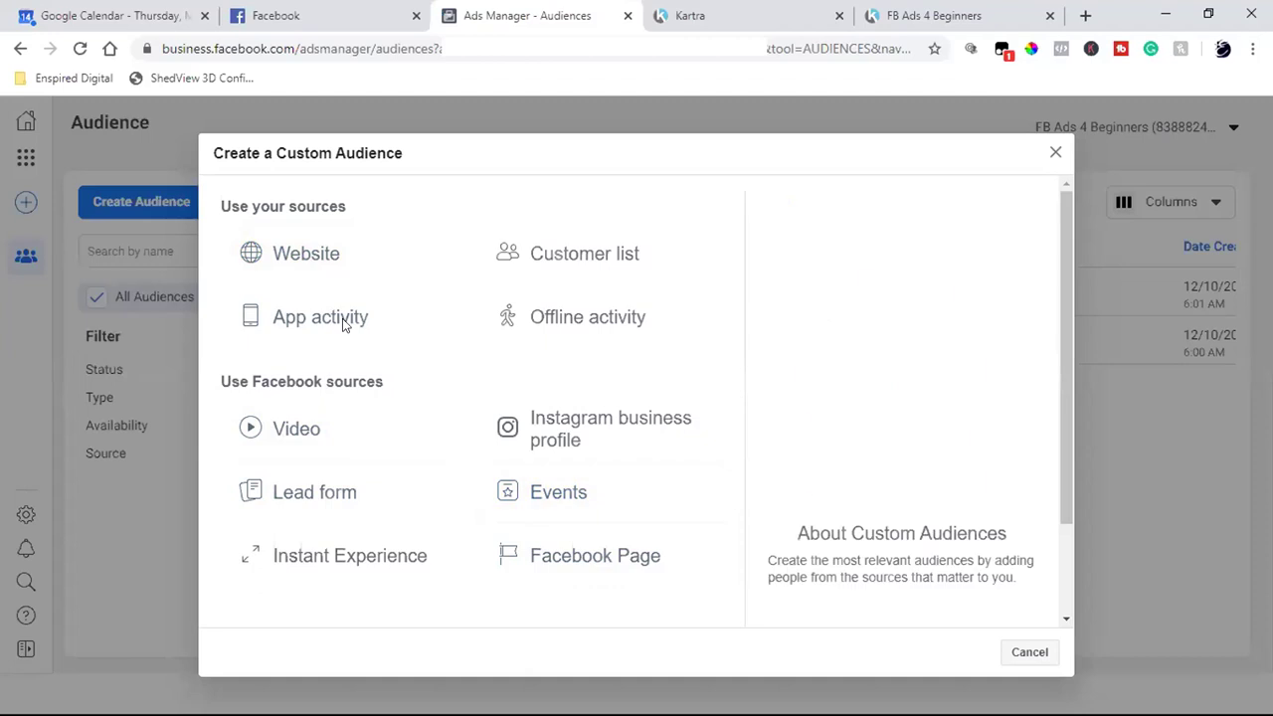
{"action": "left_click", "coordinate": [285, 260]}
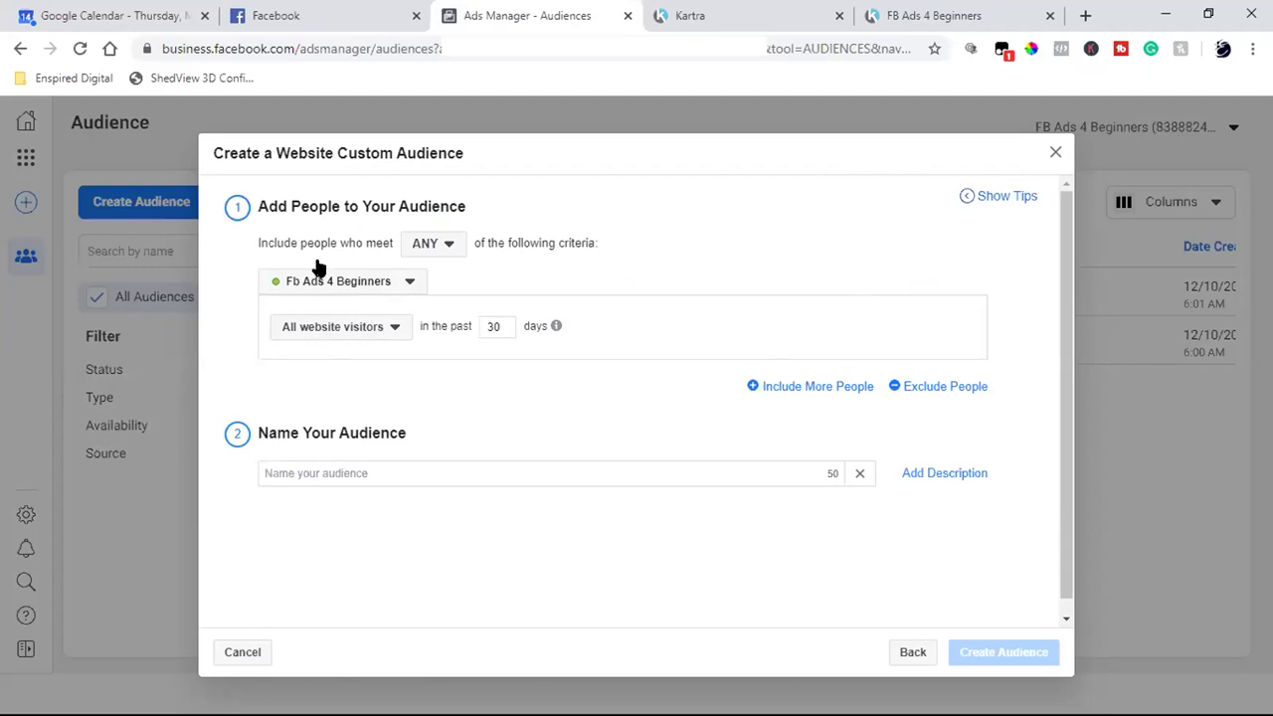
Include people who visited specific web pages whose URL contains app.kartra.com/confirm_subscription/email
{"action": "left_click", "coordinate": [350, 334]}
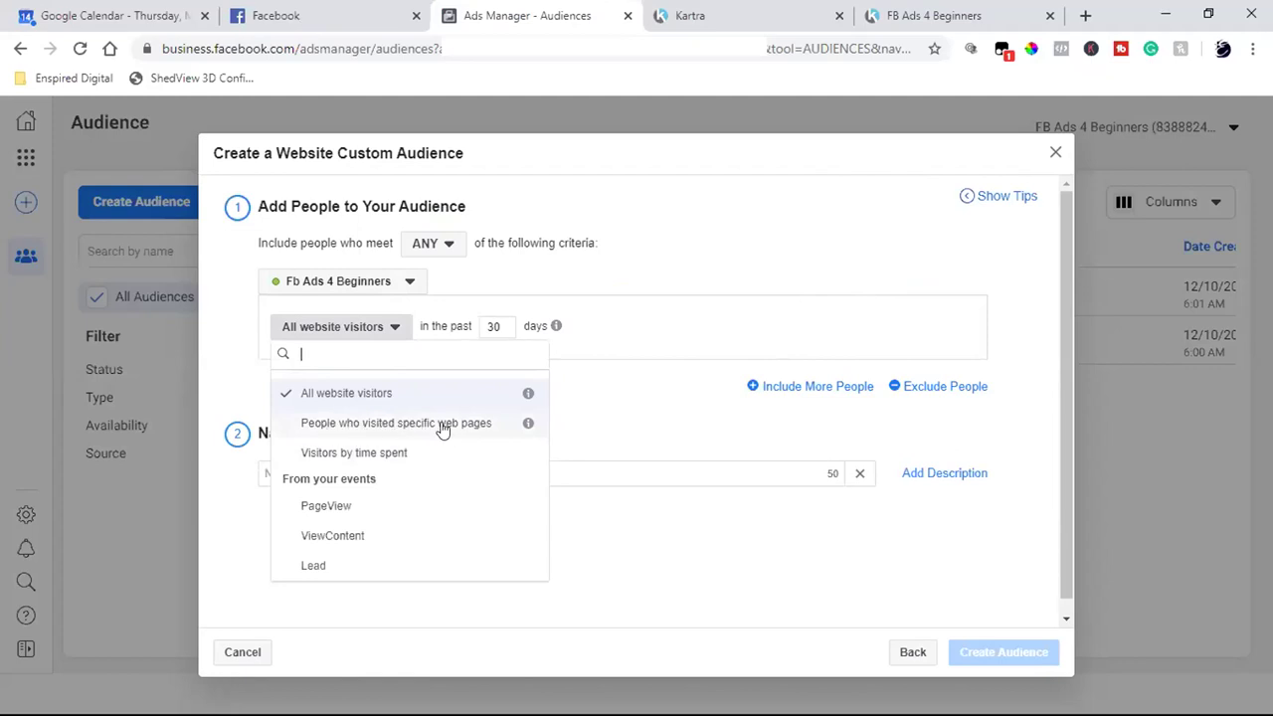
{"action": "left_click", "coordinate": [408, 426]}
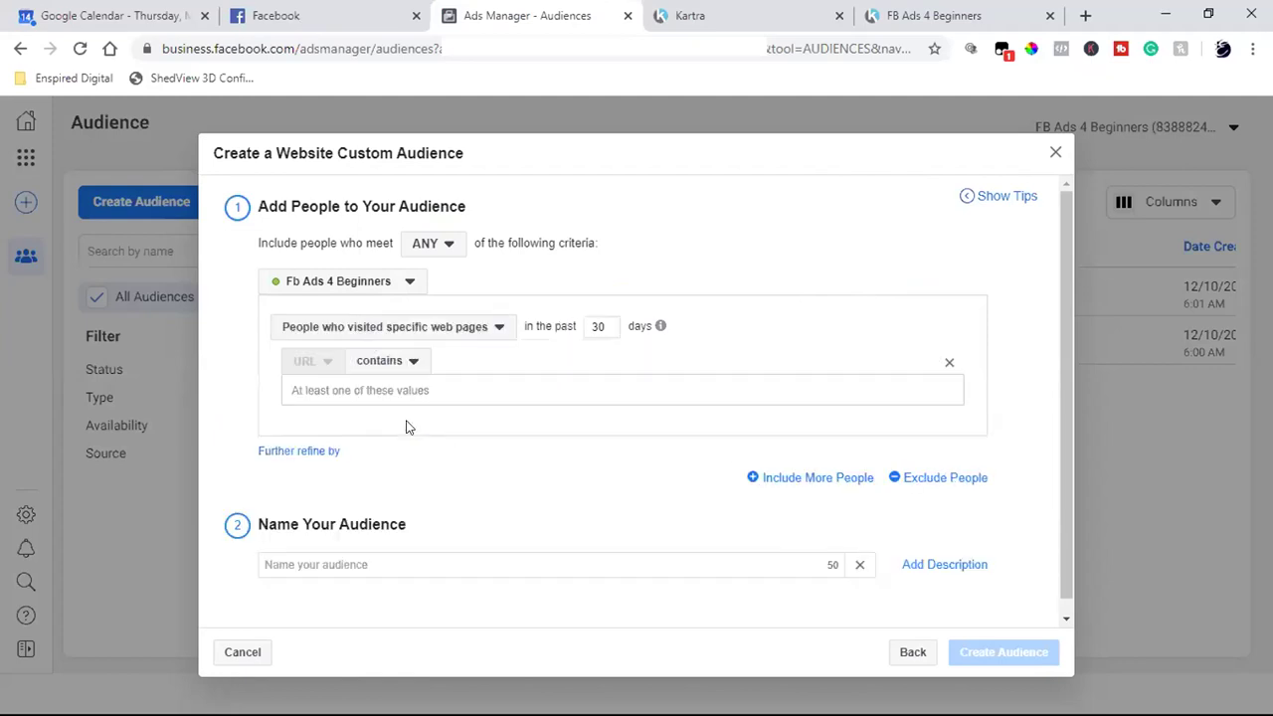
{"action": "left_click", "coordinate": [415, 391]}
{"action": "type", "text": "app.kartra.com/confirm_subscription/email"}
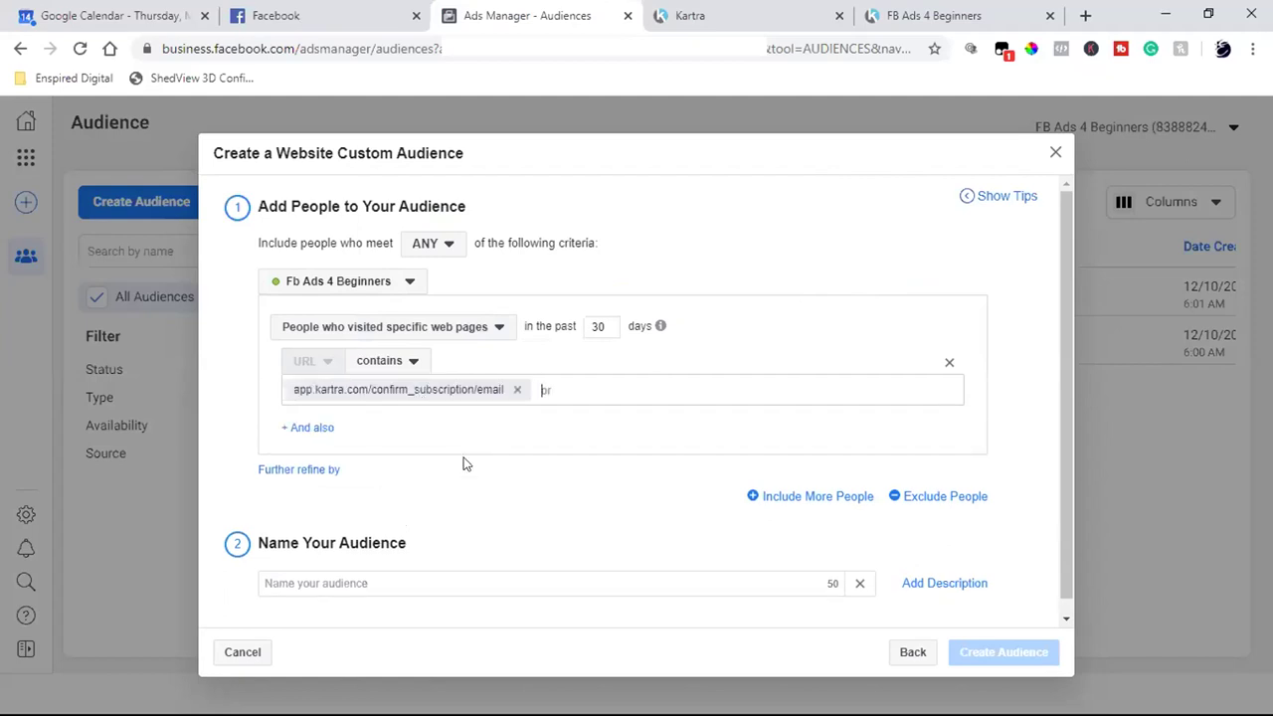
Name the website custom audience "Leads from FB Ads 4 Beginners"
{"action": "scroll", "coordinate": [462, 464], "scroll_direction": "down", "scroll_amount": 1}
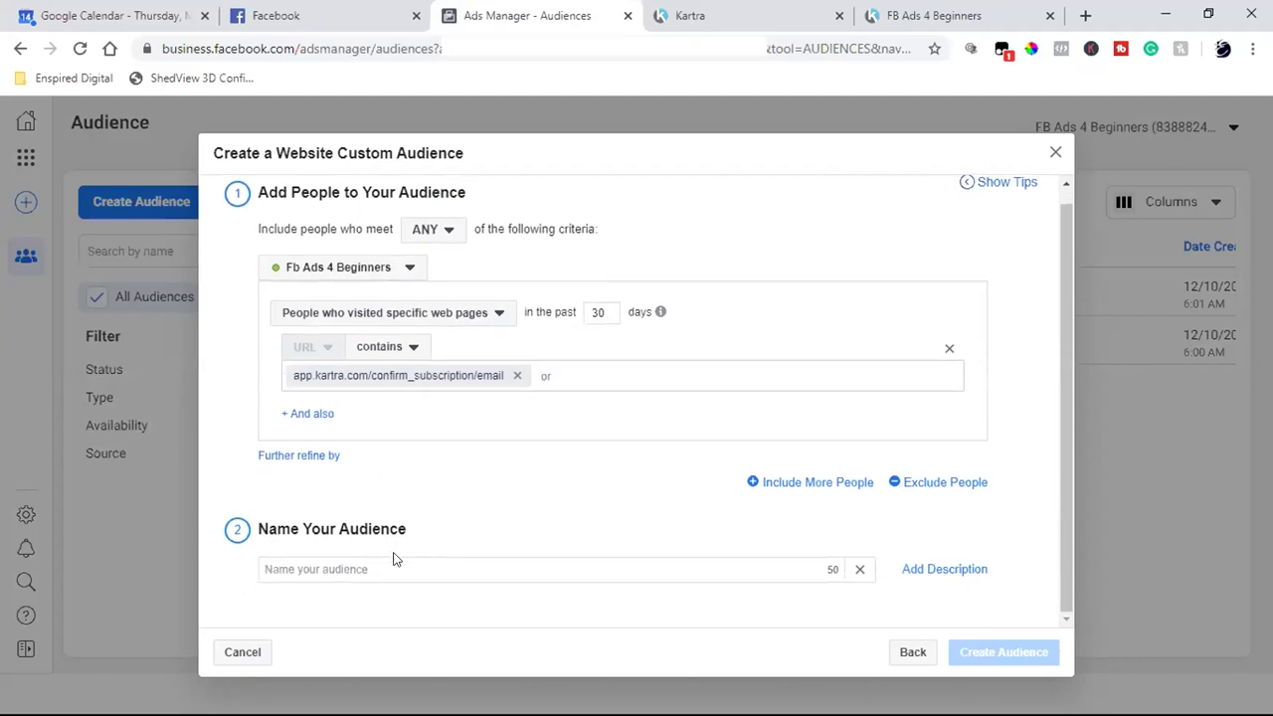
{"action": "left_click", "coordinate": [383, 557]}
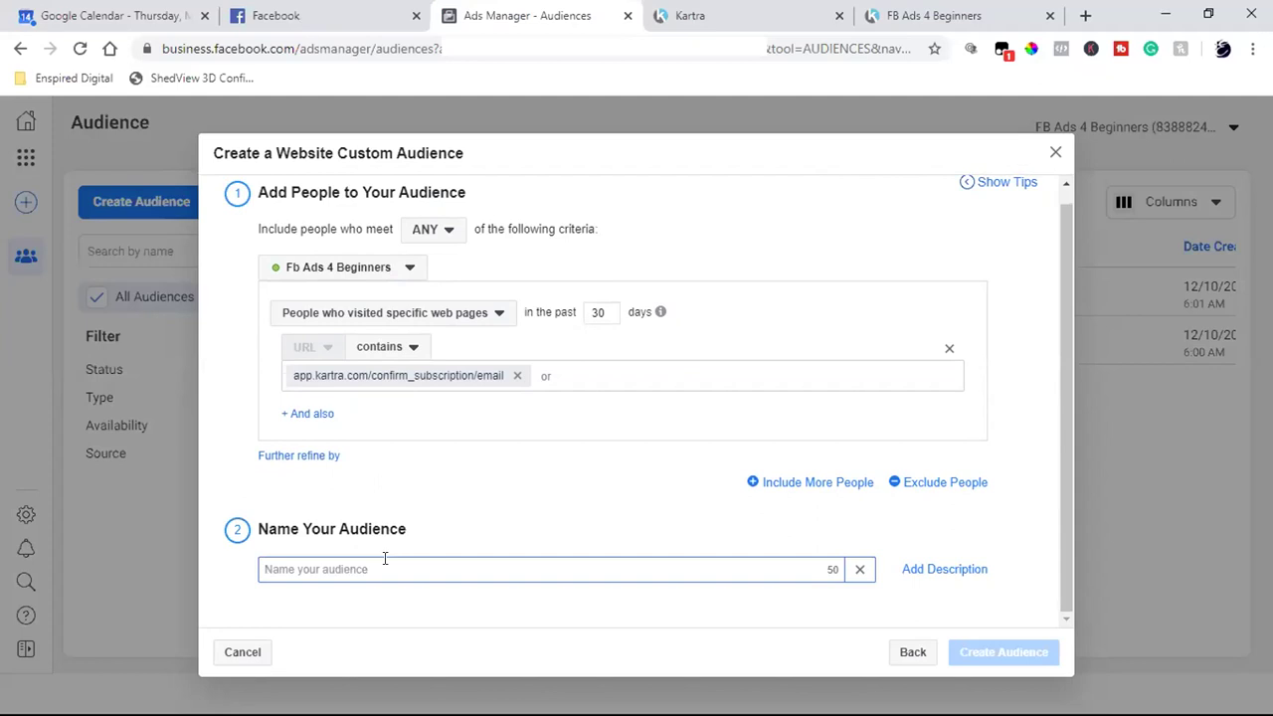
{"action": "type", "text": "Leads"}
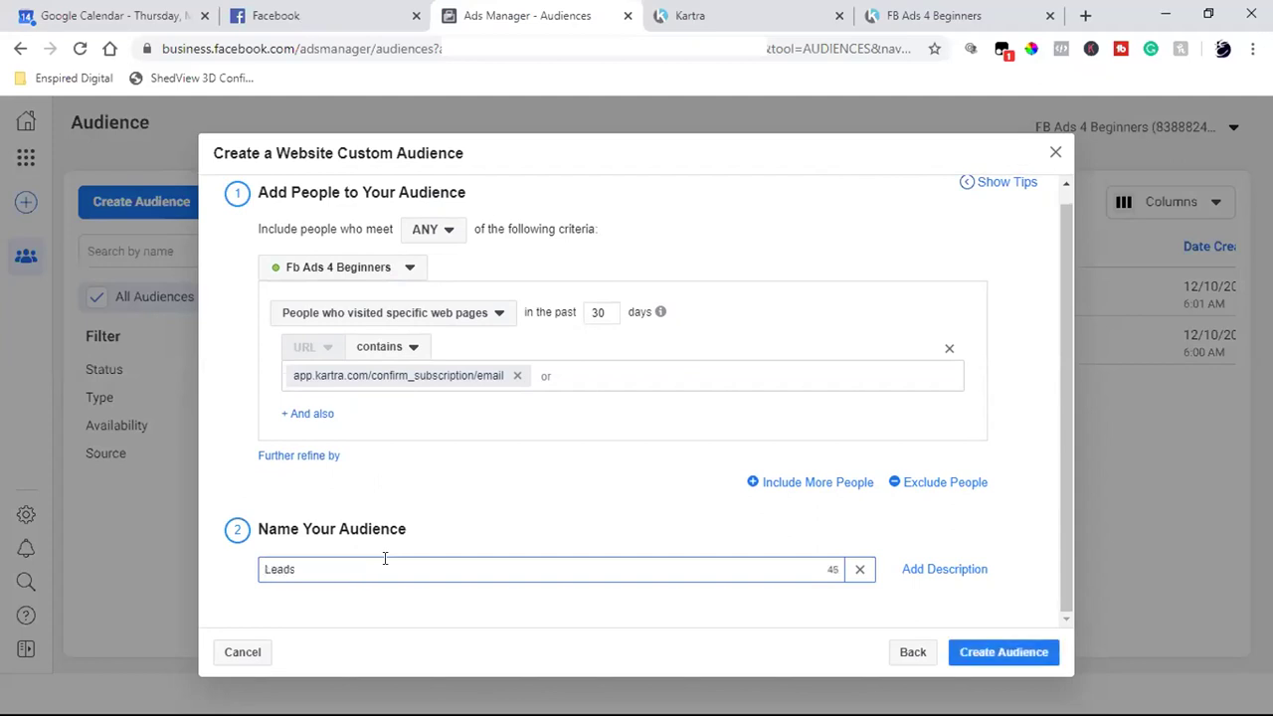
{"action": "key", "text": "BackSpace"}
{"action": "key", "text": "BackSpace"}
{"action": "key", "text": "BackSpace"}
{"action": "key", "text": "BackSpace"}
{"action": "key", "text": "BackSpace"}
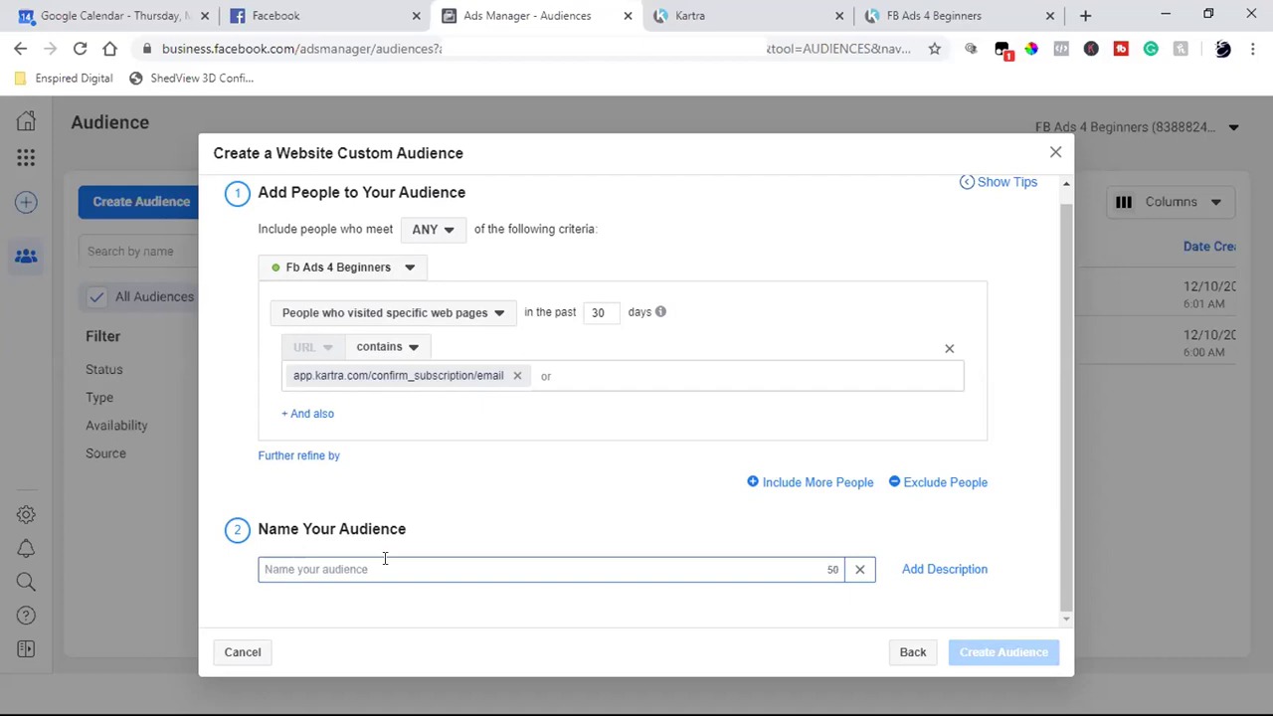
{"action": "type", "text": "Lead"}
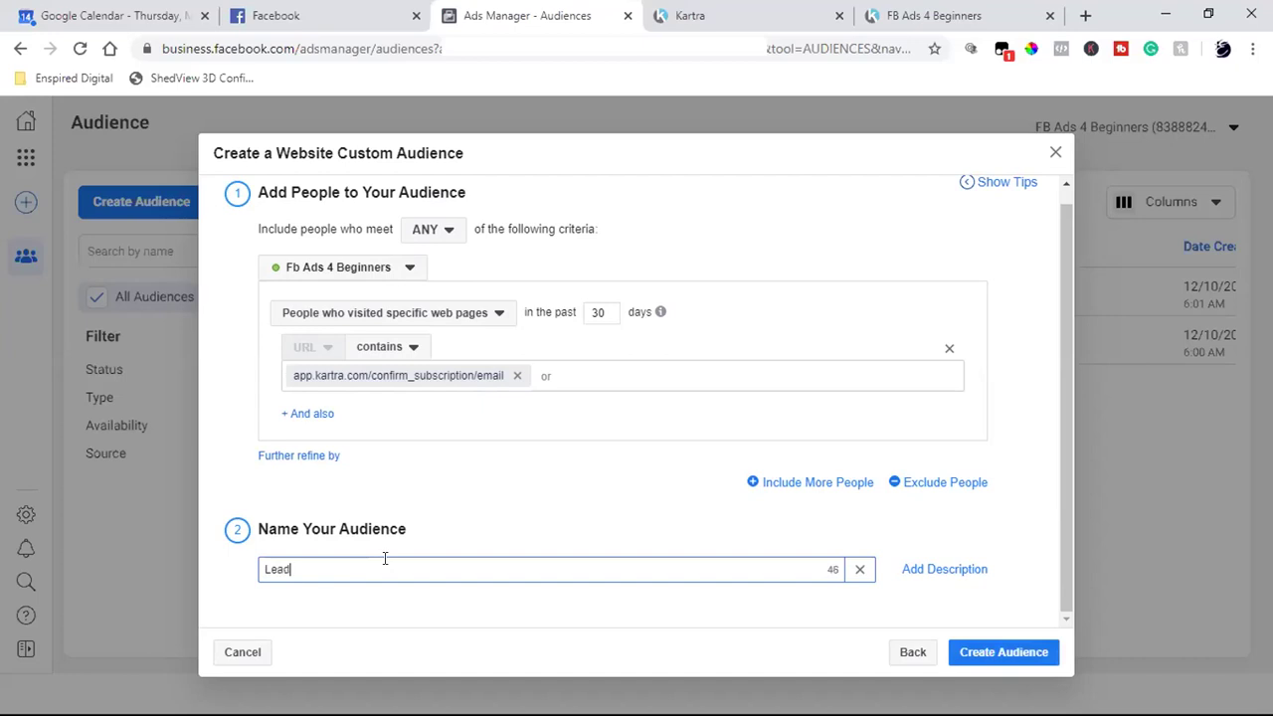
{"action": "type", "text": "s from FB a"}
{"action": "key", "text": "BackSpace"}
{"action": "type", "text": "Ads Fo"}
{"action": "key", "text": "BackSpace"}
{"action": "key", "text": "BackSpace"}
{"action": "type", "text": "4 Beginners"}
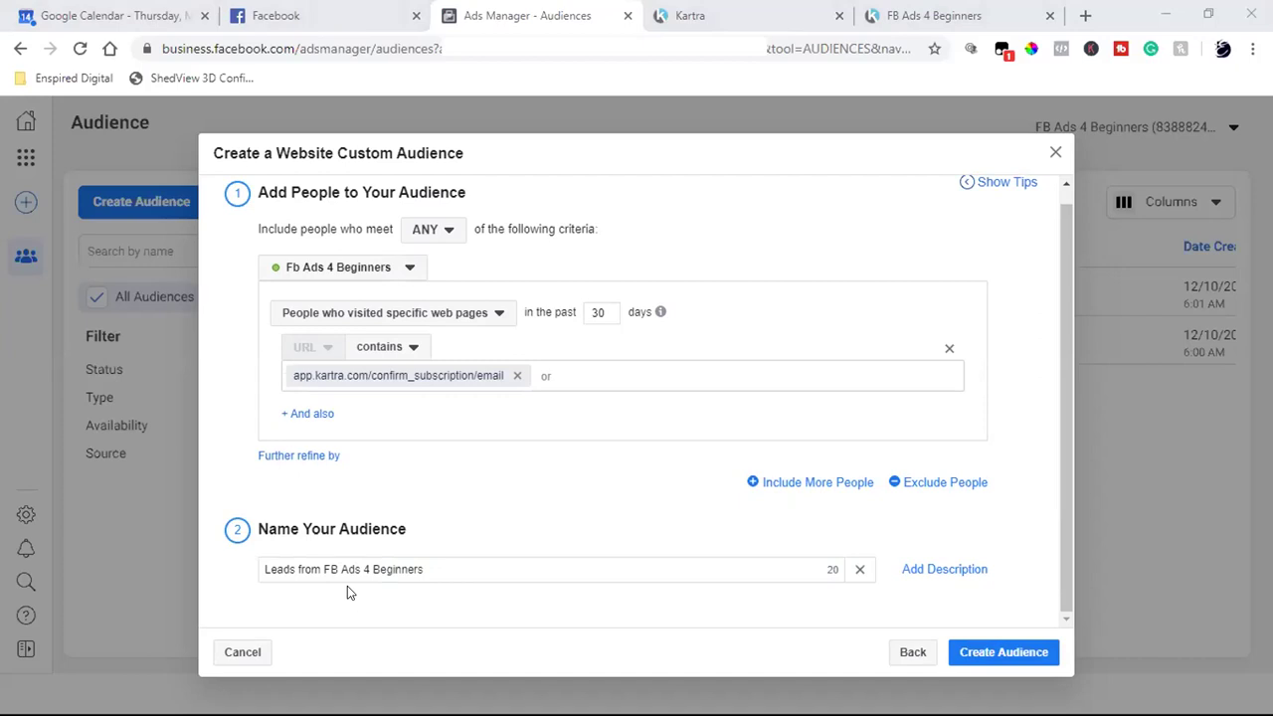
Append "(TEST)" to the audience name, create the audience and close the completion dialog
{"action": "left_click", "coordinate": [563, 564]}
{"action": "type", "text": "(TEST)"}
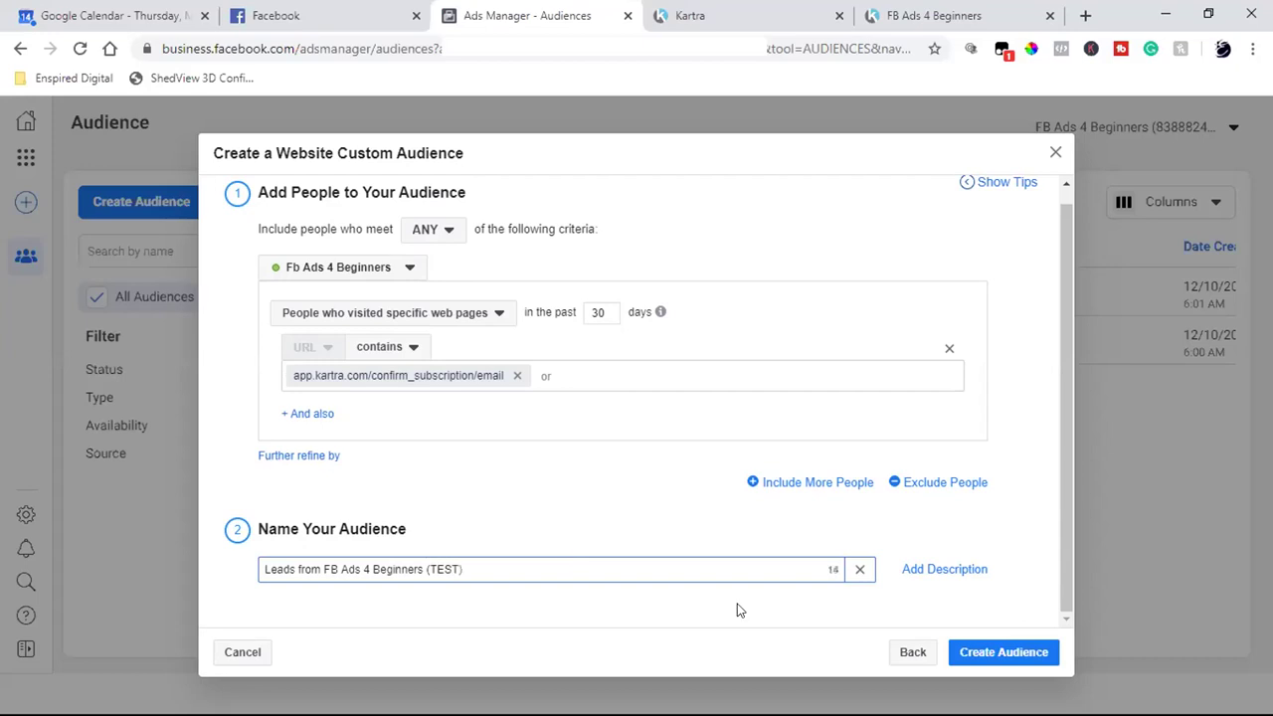
{"action": "left_click", "coordinate": [969, 653]}
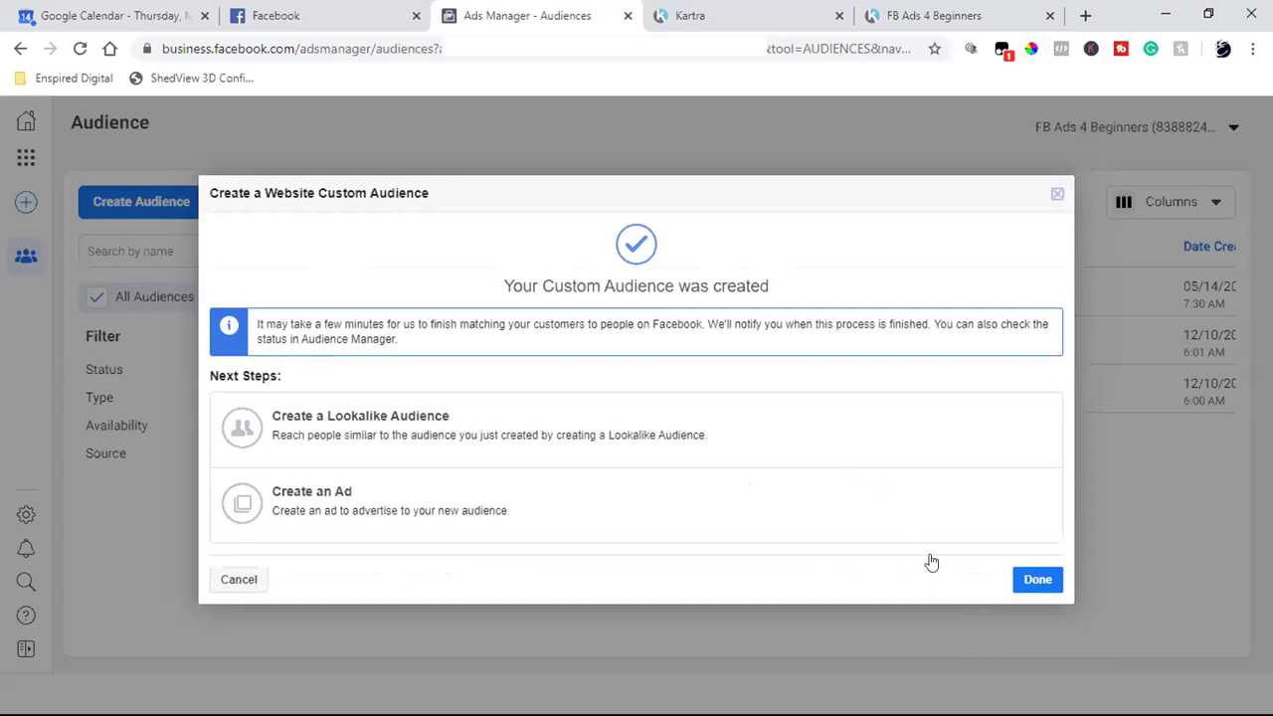
{"action": "left_click", "coordinate": [1037, 586]}
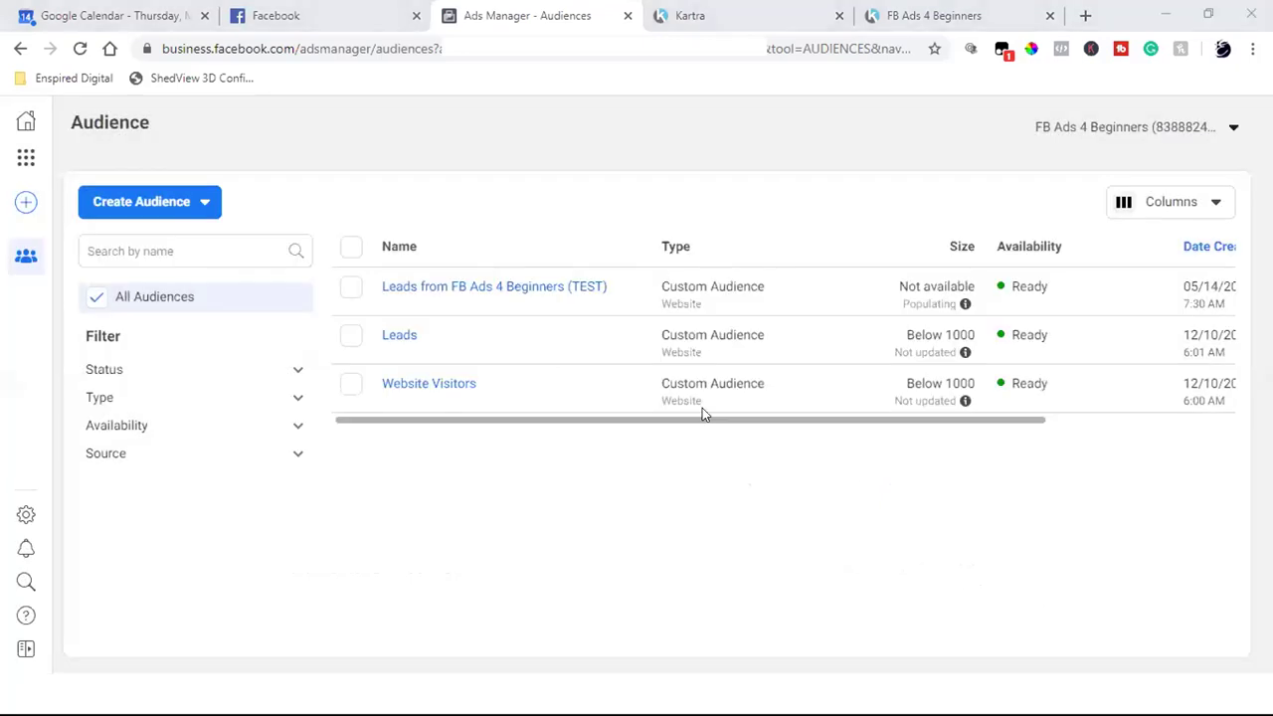
{"action": "left_click", "coordinate": [926, 15]}
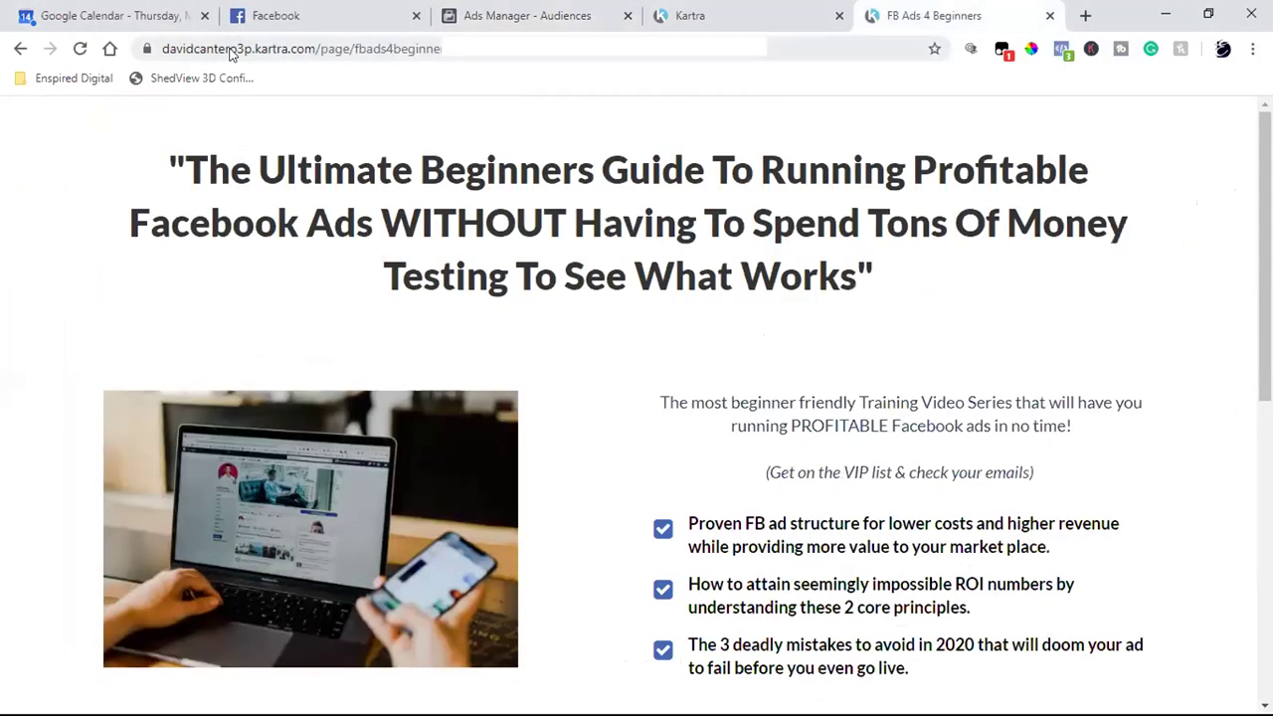
{"action": "left_click_drag", "start_coordinate": [199, 48], "coordinate": [727, 42]}
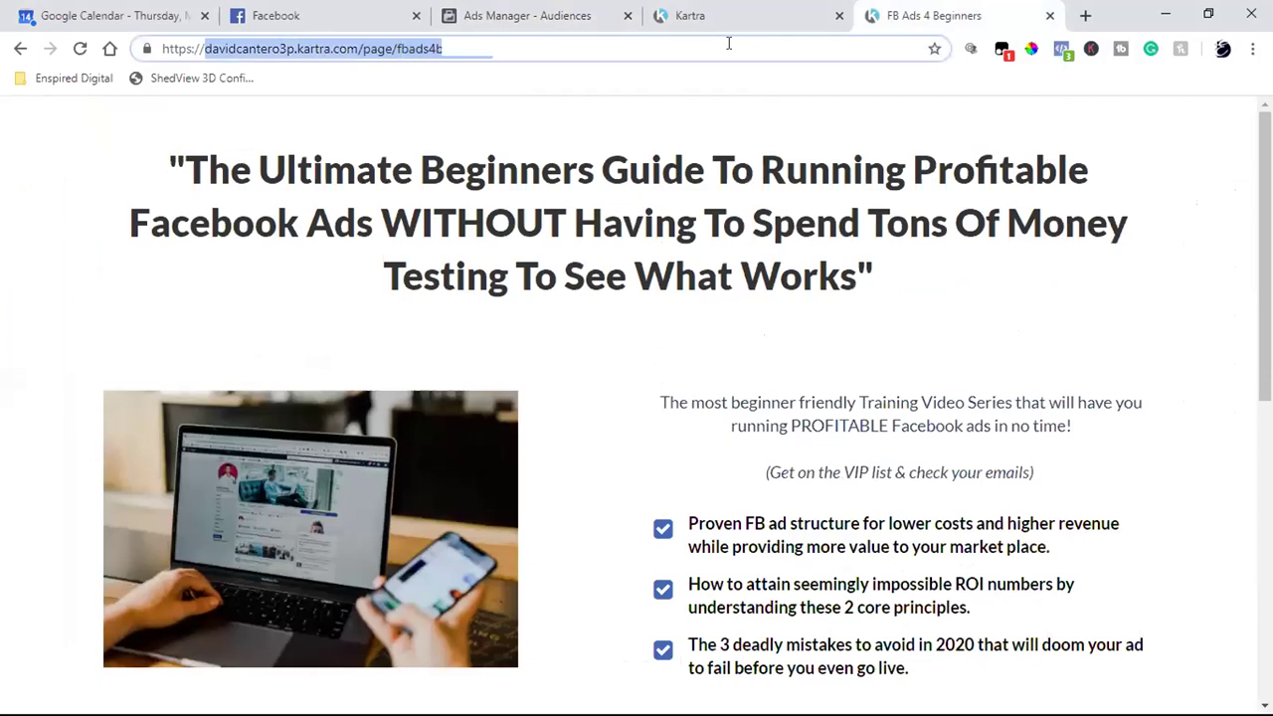
{"action": "right_click", "coordinate": [363, 50]}
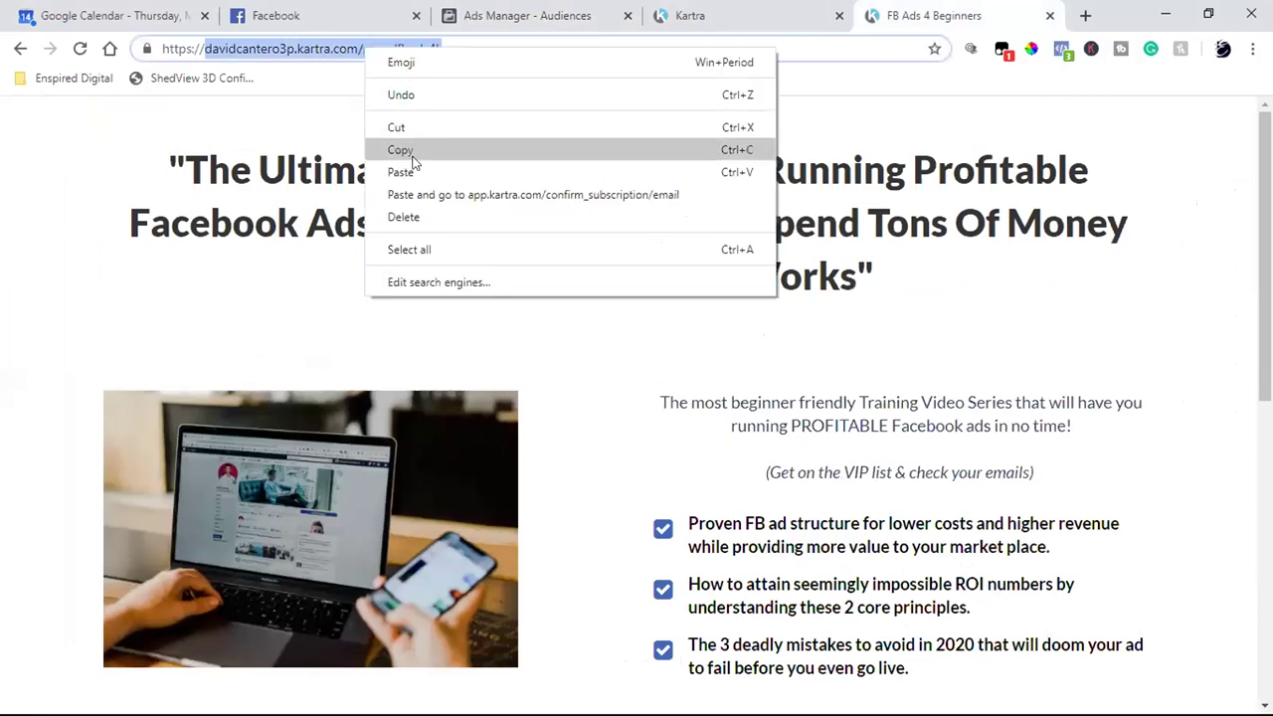
{"action": "left_click", "coordinate": [416, 150]}
Return to Ads Manager and start another custom audience with Website as its source
{"action": "left_click", "coordinate": [502, 15]}
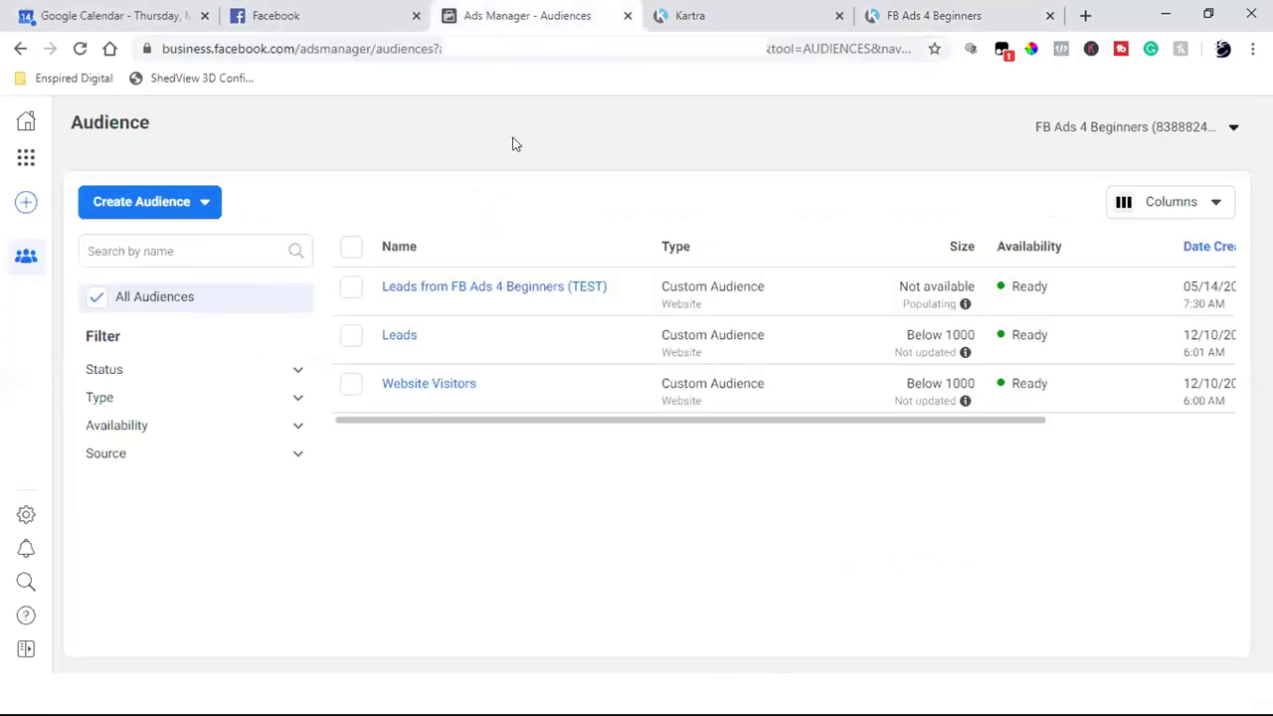
{"action": "left_click", "coordinate": [127, 215]}
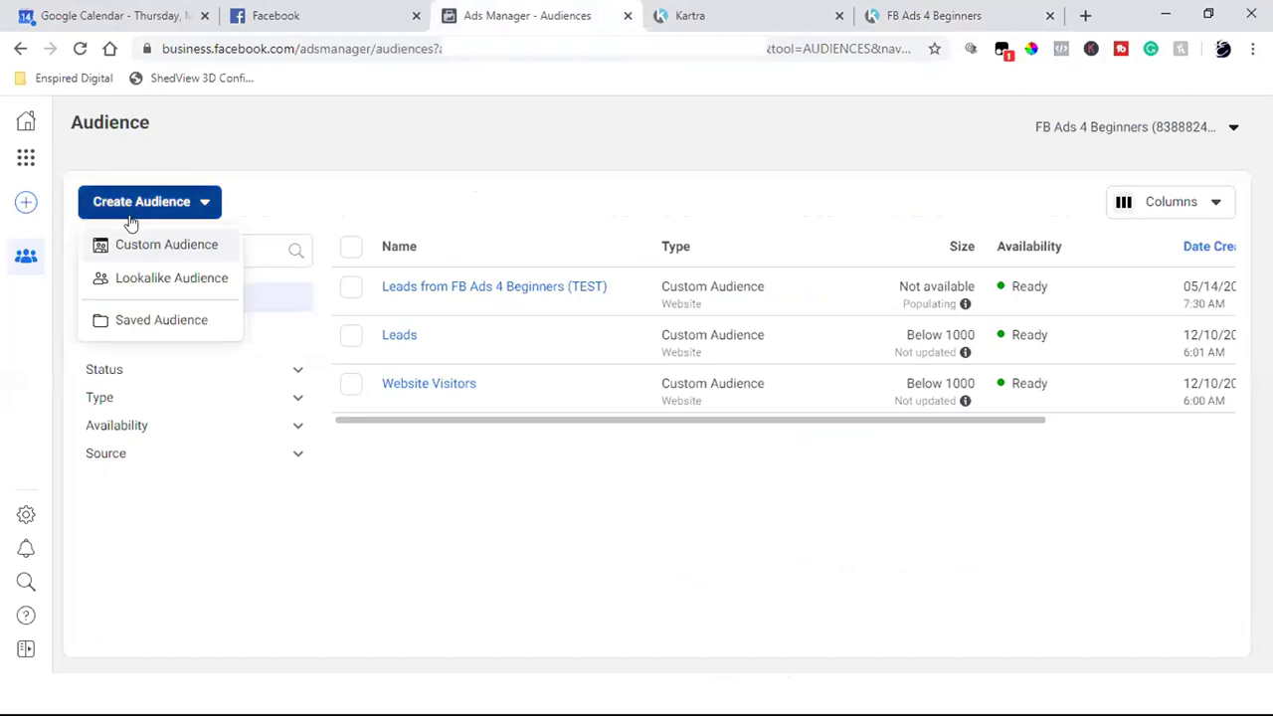
{"action": "left_click", "coordinate": [139, 246]}
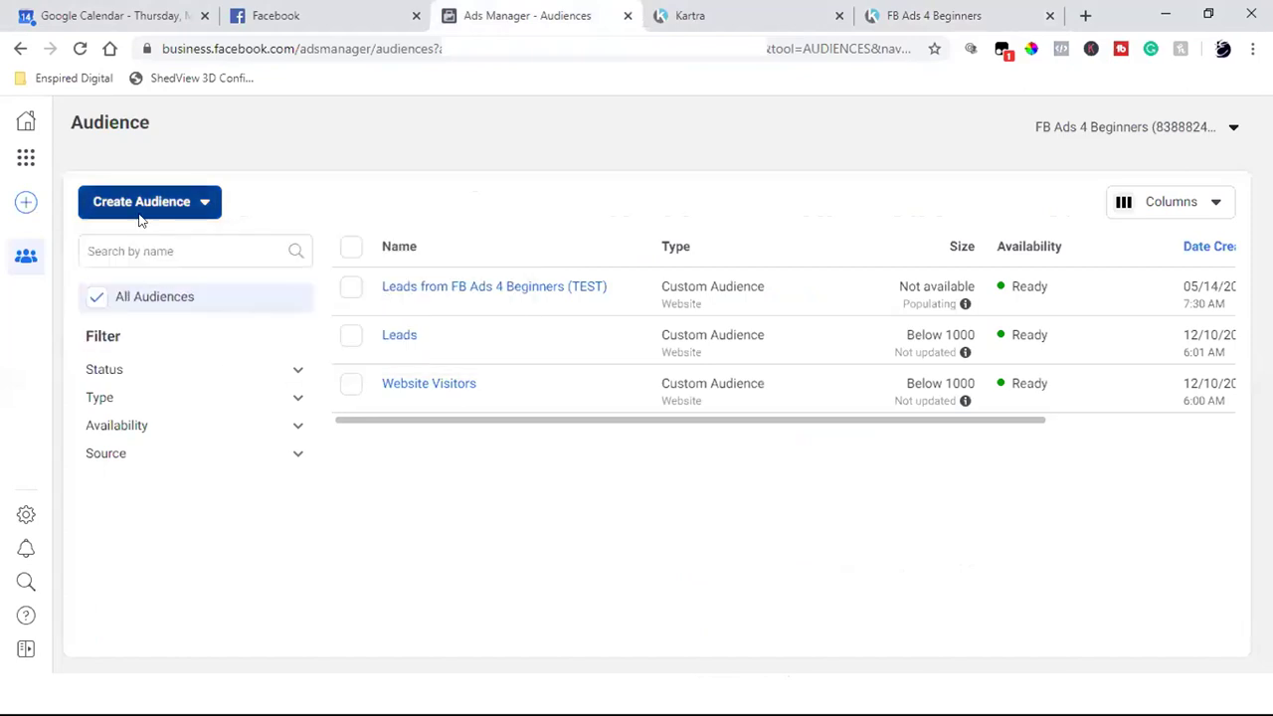
{"action": "left_click", "coordinate": [340, 257]}
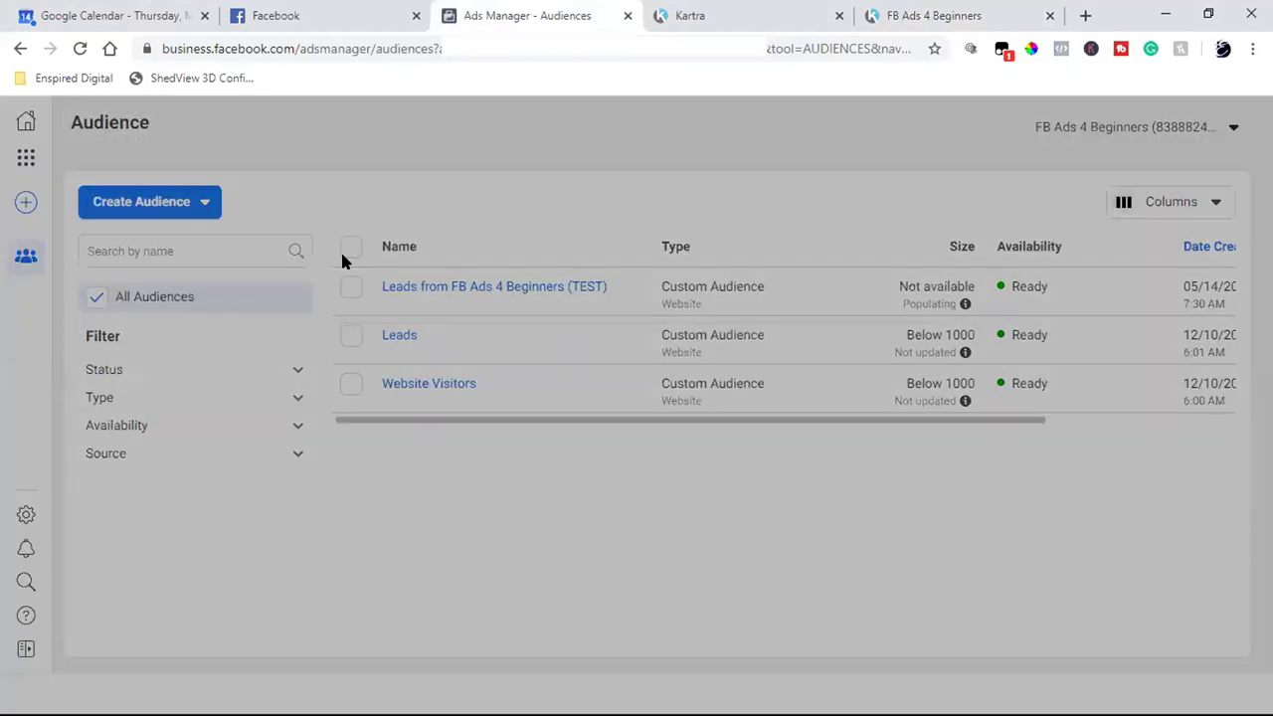
Include people who visited specific web pages in the past 180 days, with the URL containing the copied fbads4beginners landing page address
{"action": "left_click", "coordinate": [356, 336]}
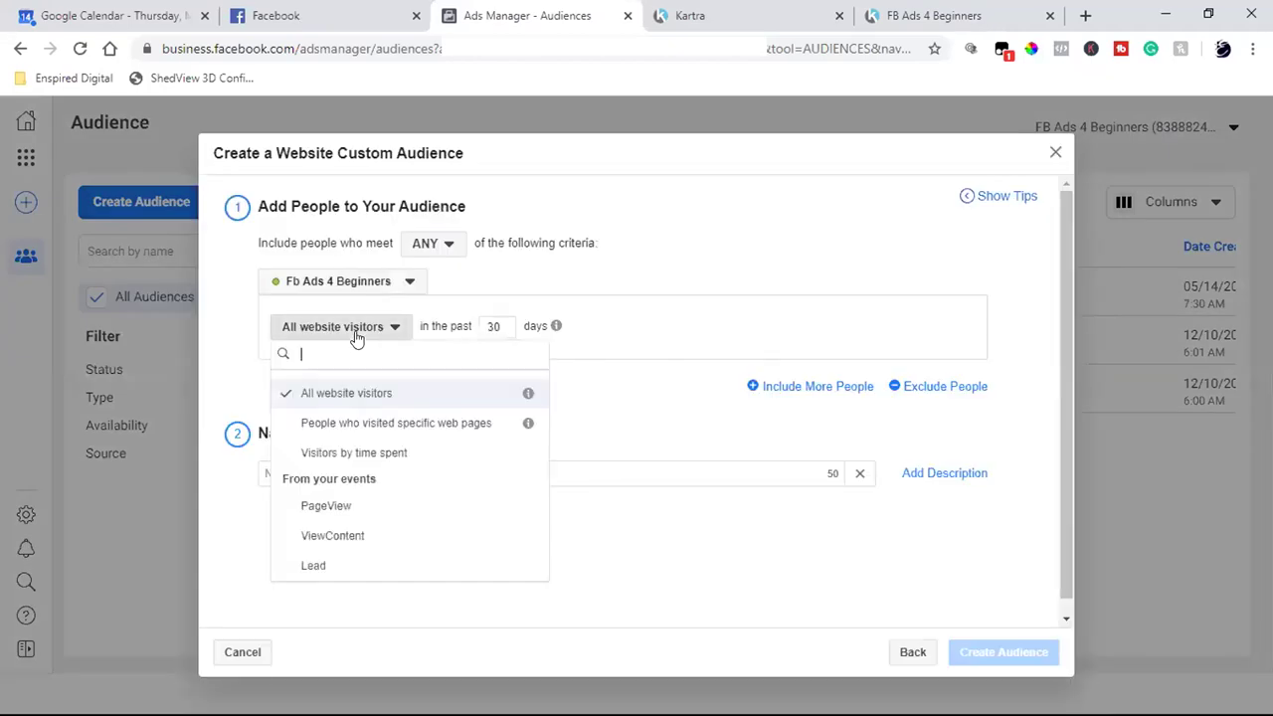
{"action": "left_click", "coordinate": [342, 427]}
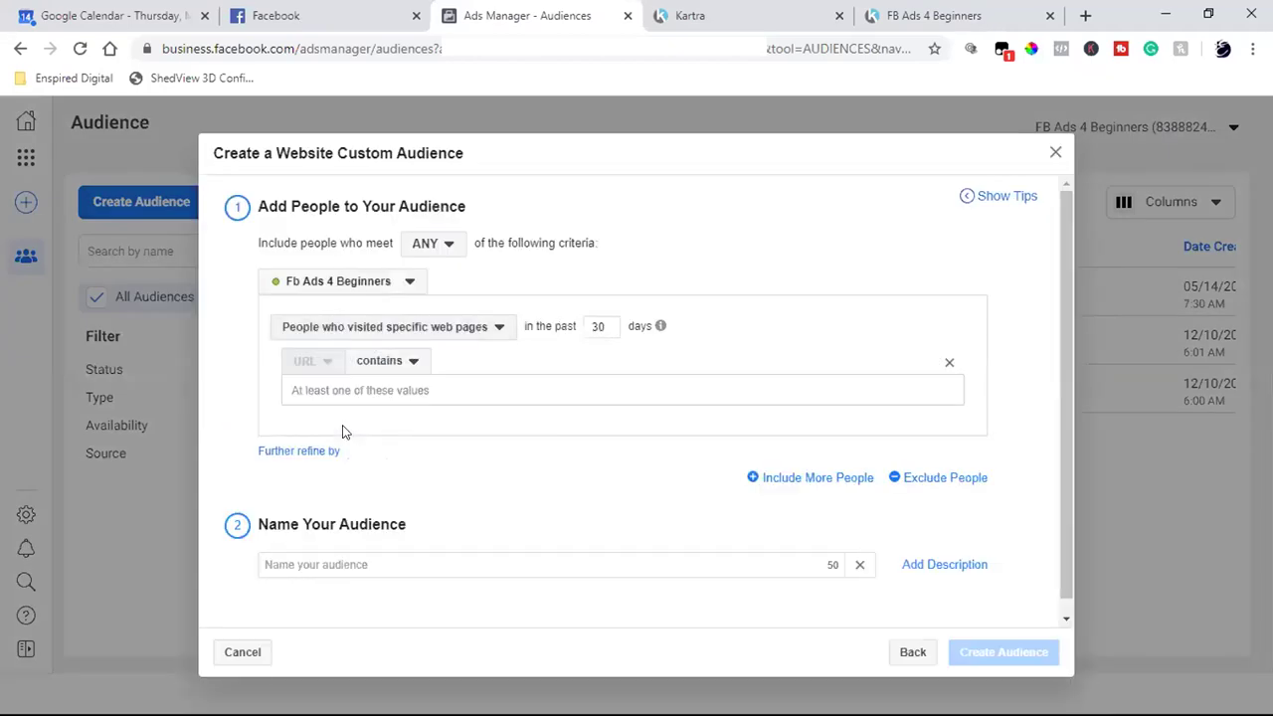
{"action": "double_click", "coordinate": [599, 325]}
{"action": "type", "text": "180"}
{"action": "left_click", "coordinate": [517, 385]}
{"action": "key", "text": "ctrl+v"}
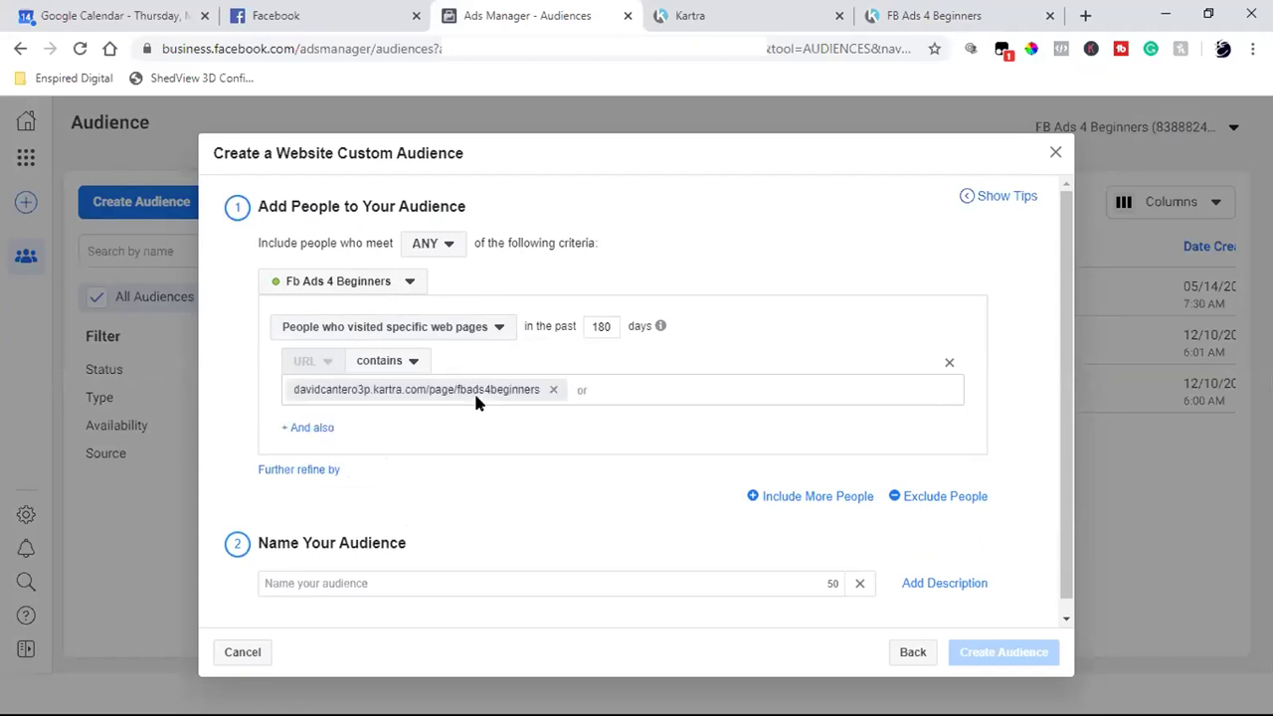
Name the website custom audience "FB Ads 4 Beginners (Landing Page Views)"
{"action": "scroll", "coordinate": [437, 497], "scroll_direction": "down", "scroll_amount": 1}
{"action": "left_click", "coordinate": [410, 574]}
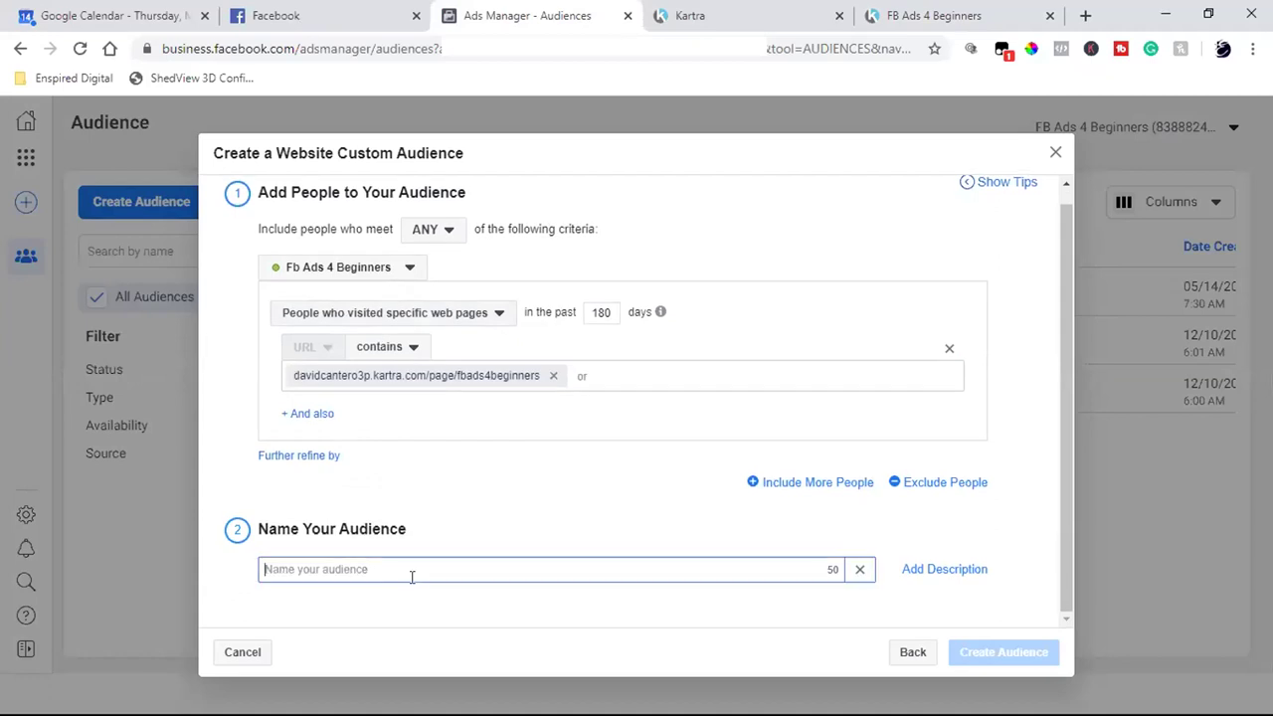
{"action": "type", "text": "FB Ads 4 Beginn"}
{"action": "key", "text": "BackSpace"}
{"action": "key", "text": "BackSpace"}
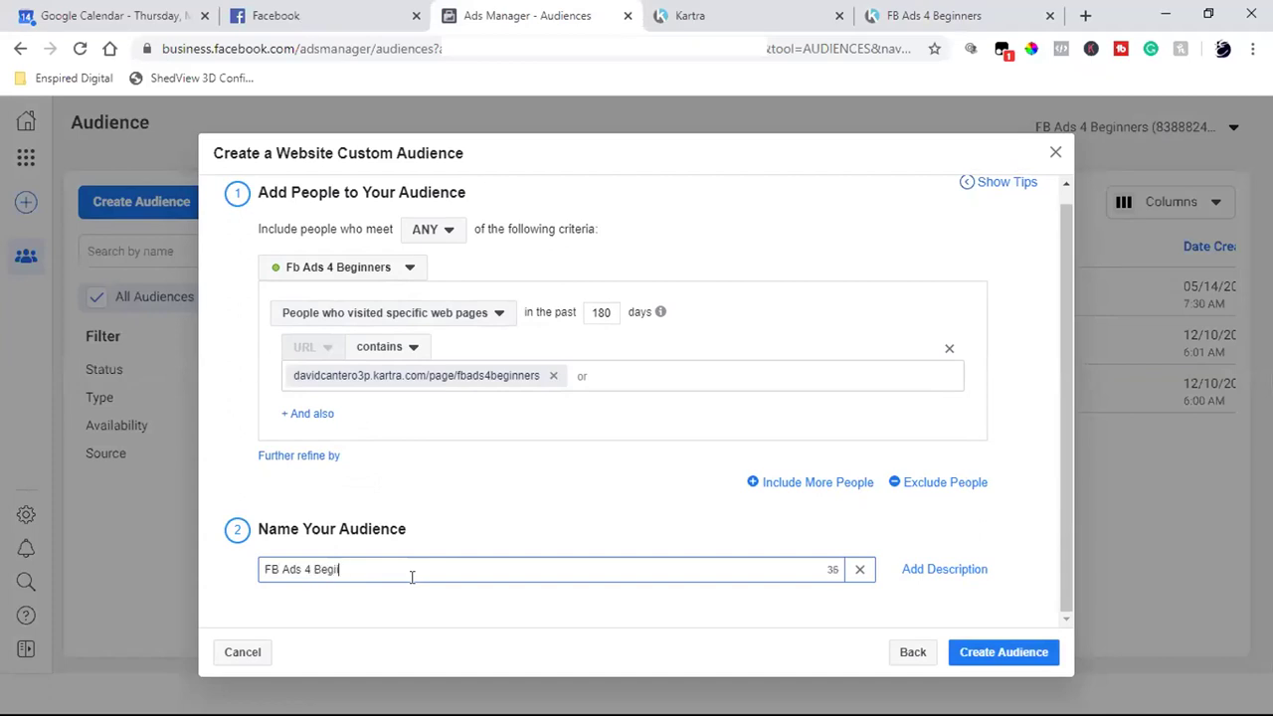
{"action": "type", "text": "nners"}
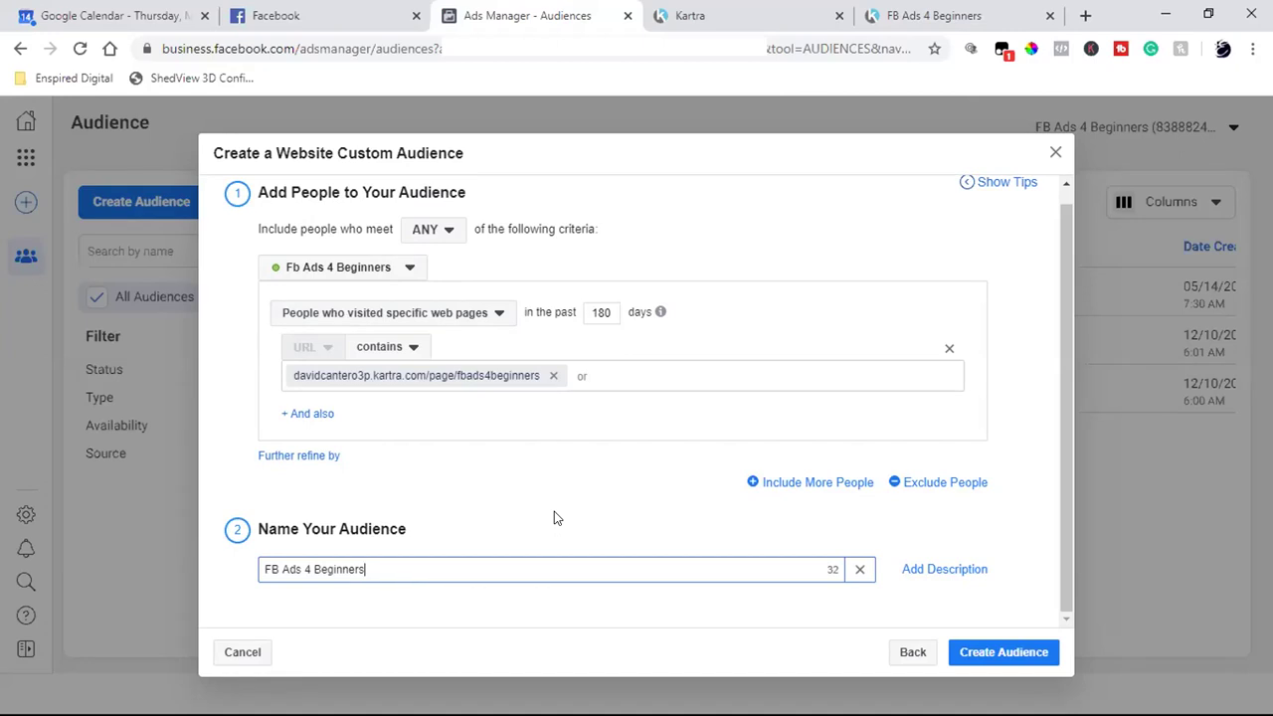
{"action": "type", "text": "(Landing Page Views"}
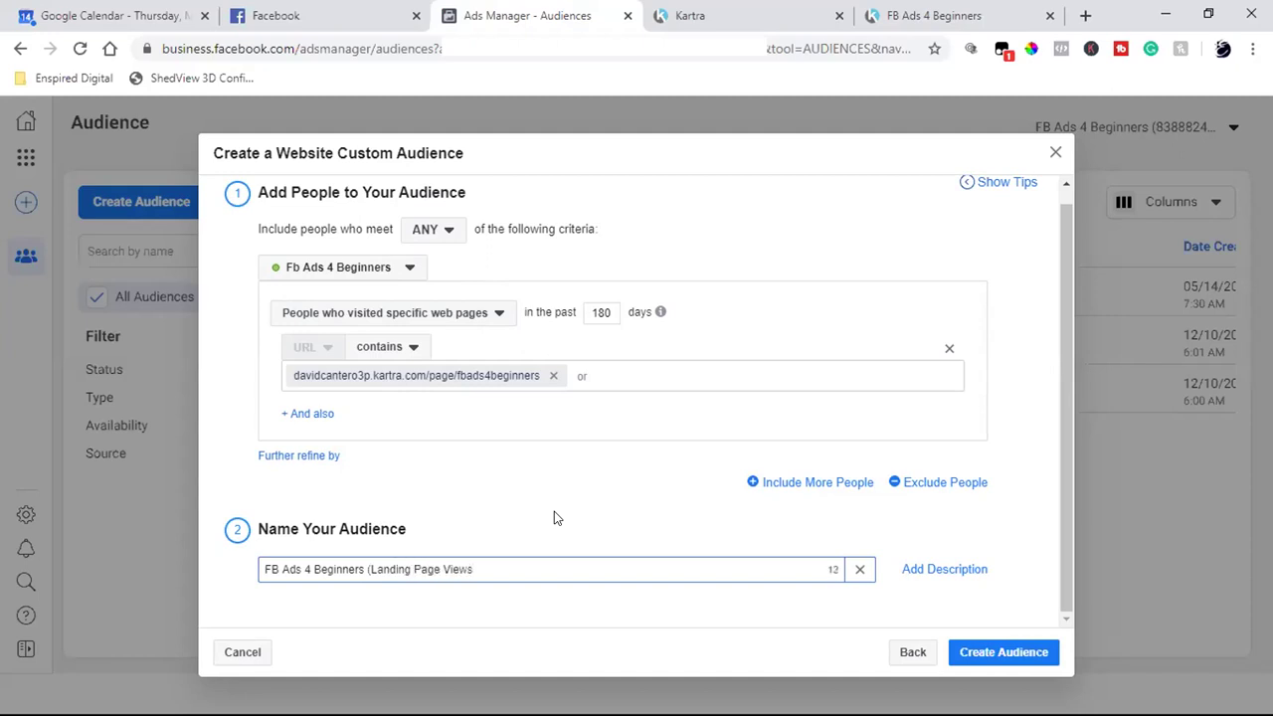
{"action": "type", "text": ")"}
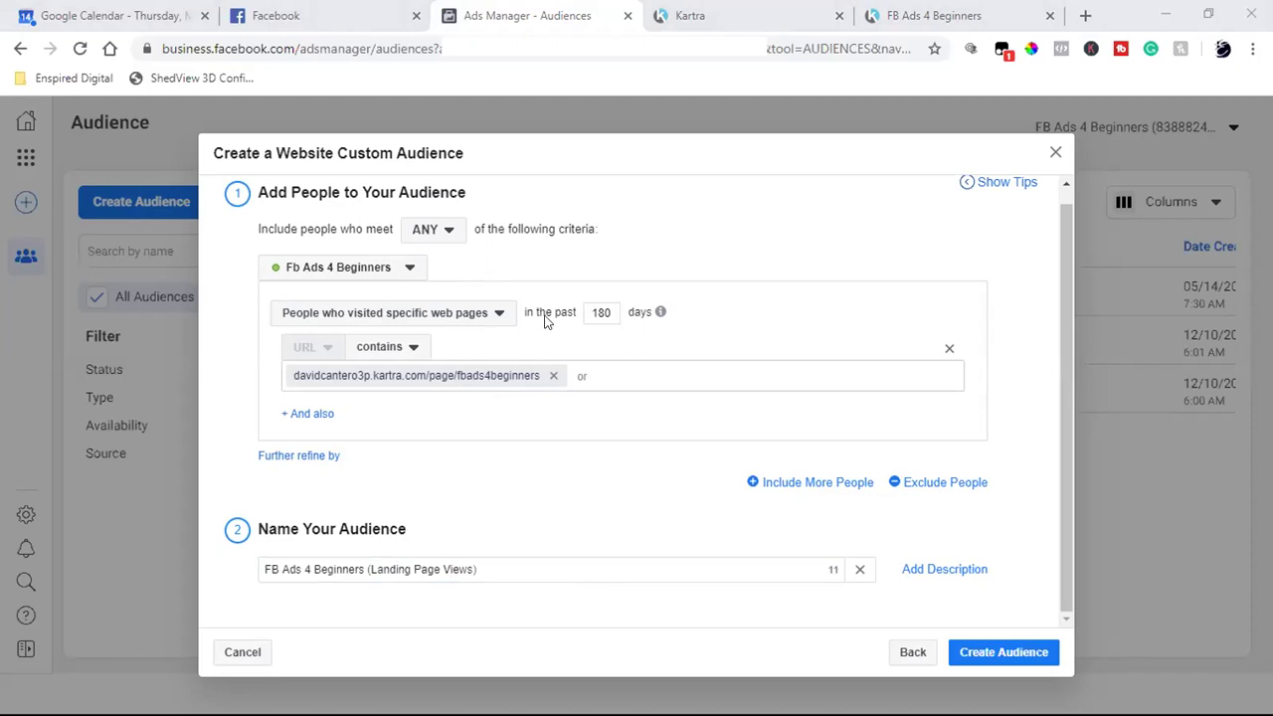
Check the landing page and the subscription confirmation page, and change the audience name to "FB Ads 4 Beginners (Landing Page Views Only)"
{"action": "left_click", "coordinate": [915, 14]}
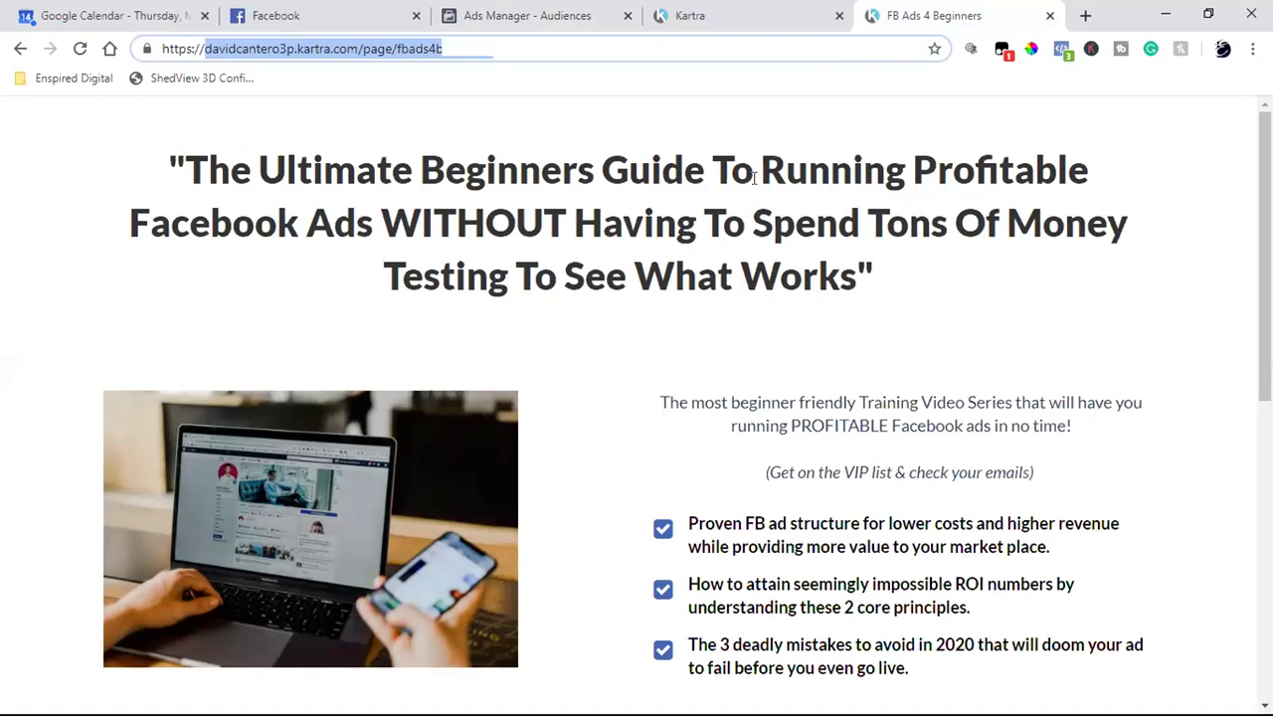
{"action": "left_click", "coordinate": [515, 15]}
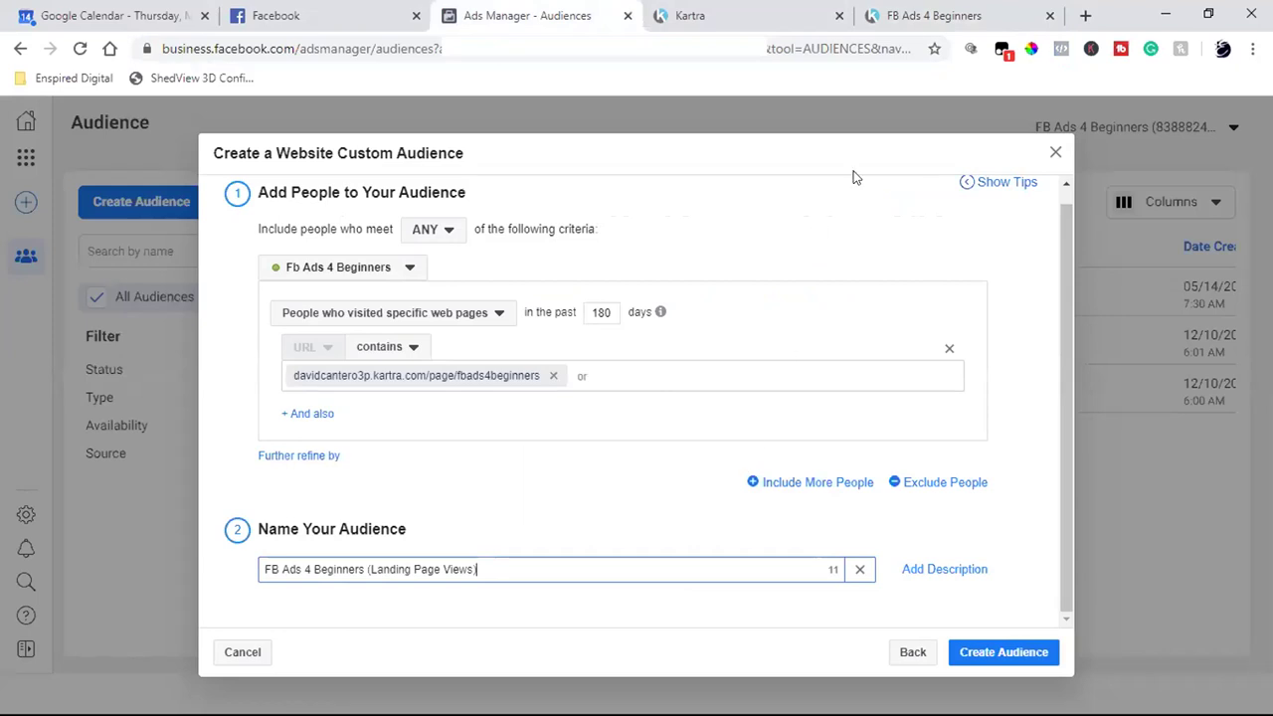
{"action": "left_click", "coordinate": [943, 12]}
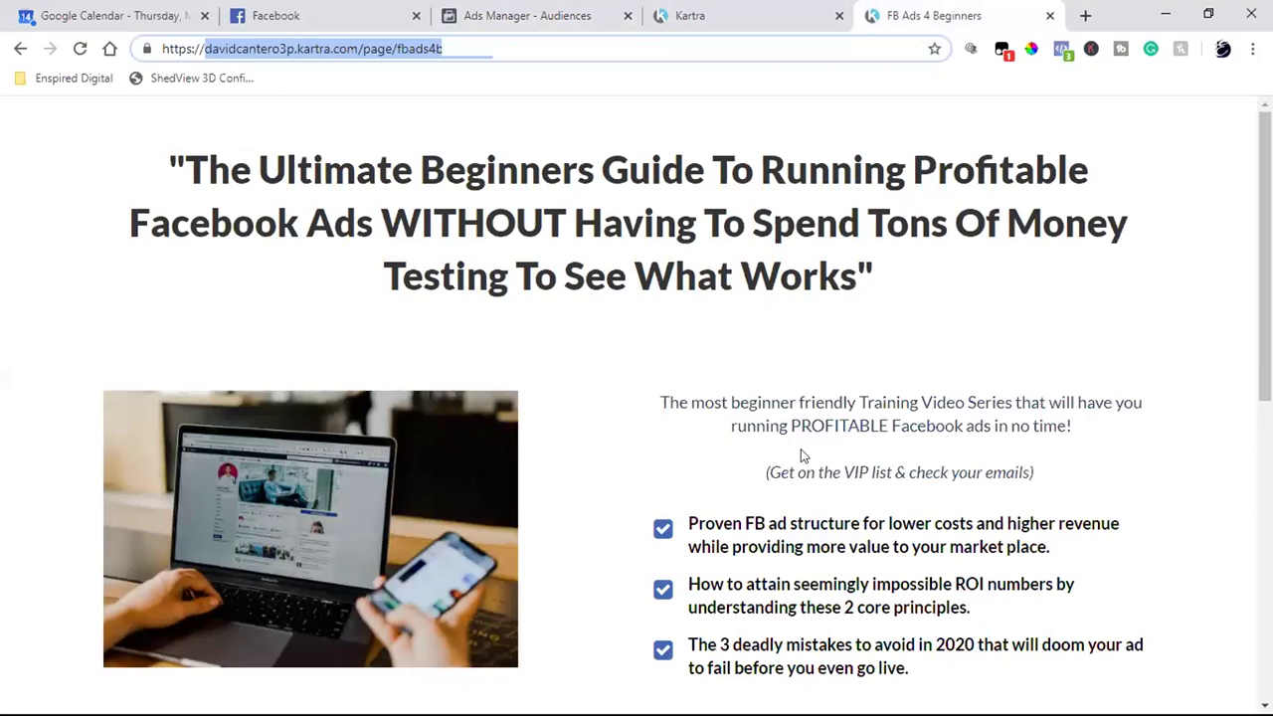
{"action": "left_click", "coordinate": [789, 14]}
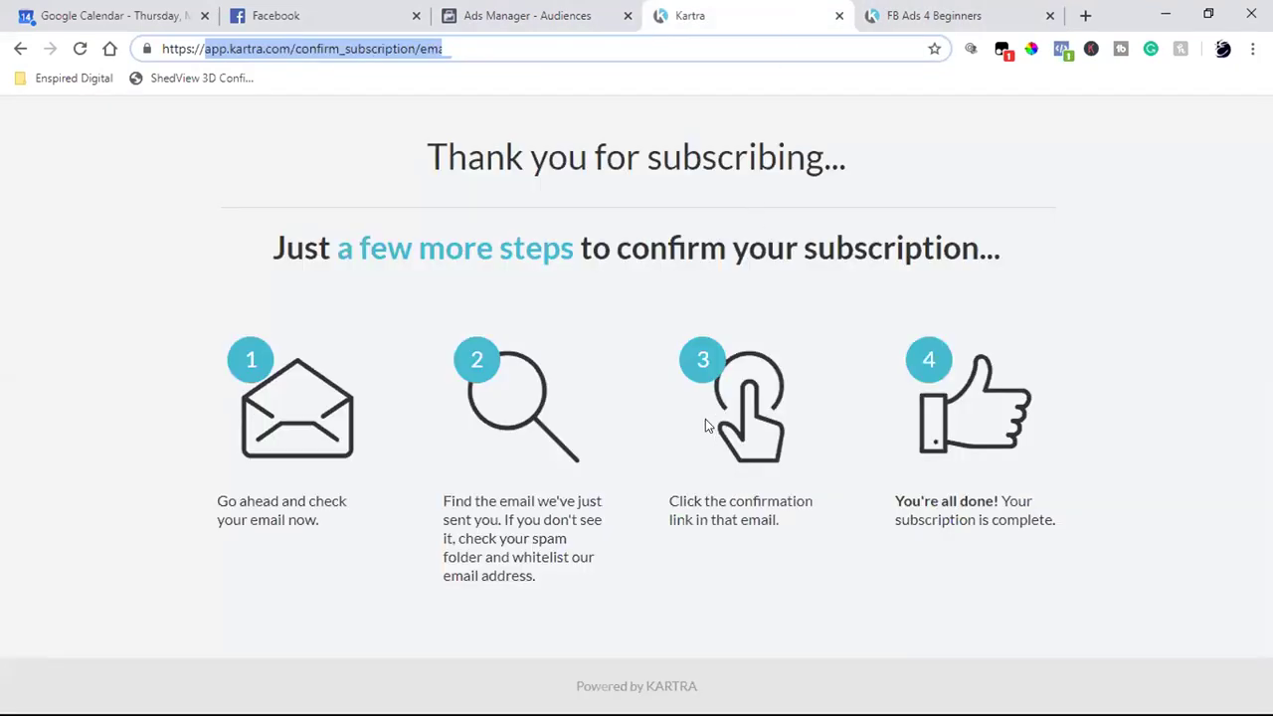
{"action": "left_click", "coordinate": [381, 10]}
{"action": "left_click", "coordinate": [455, 10]}
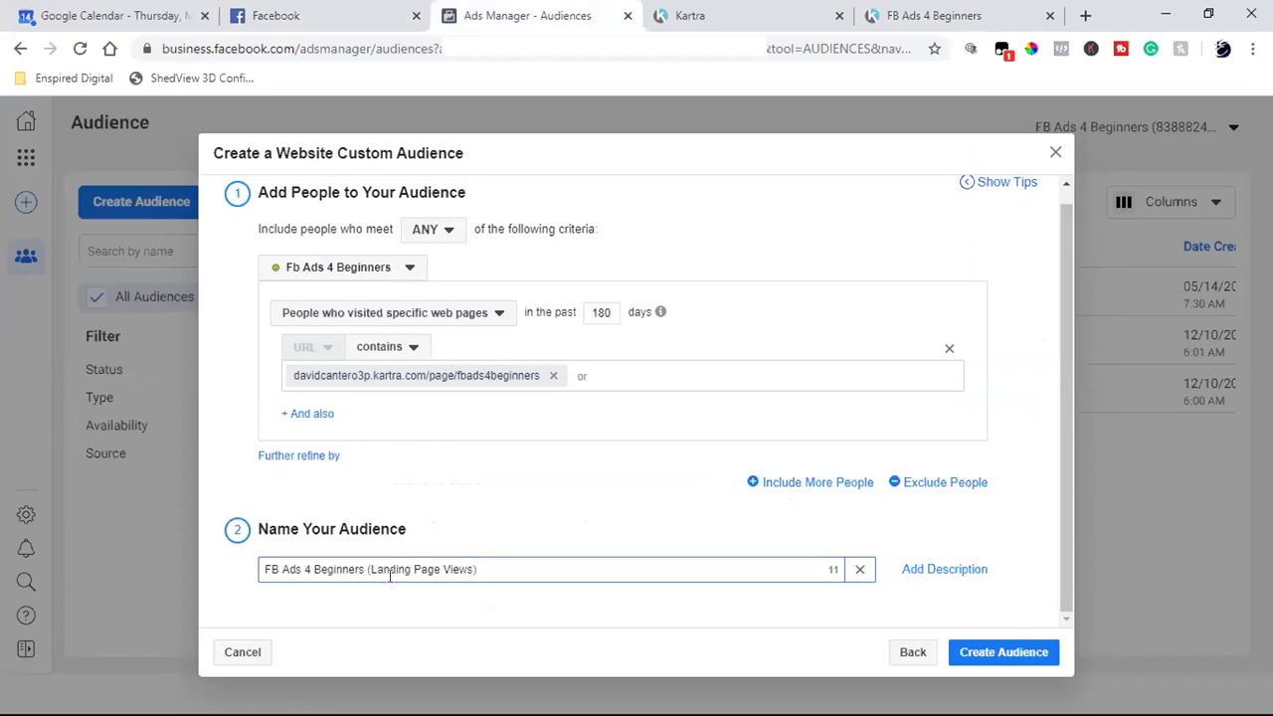
{"action": "key", "text": "Left"}
{"action": "type", "text": "Only"}
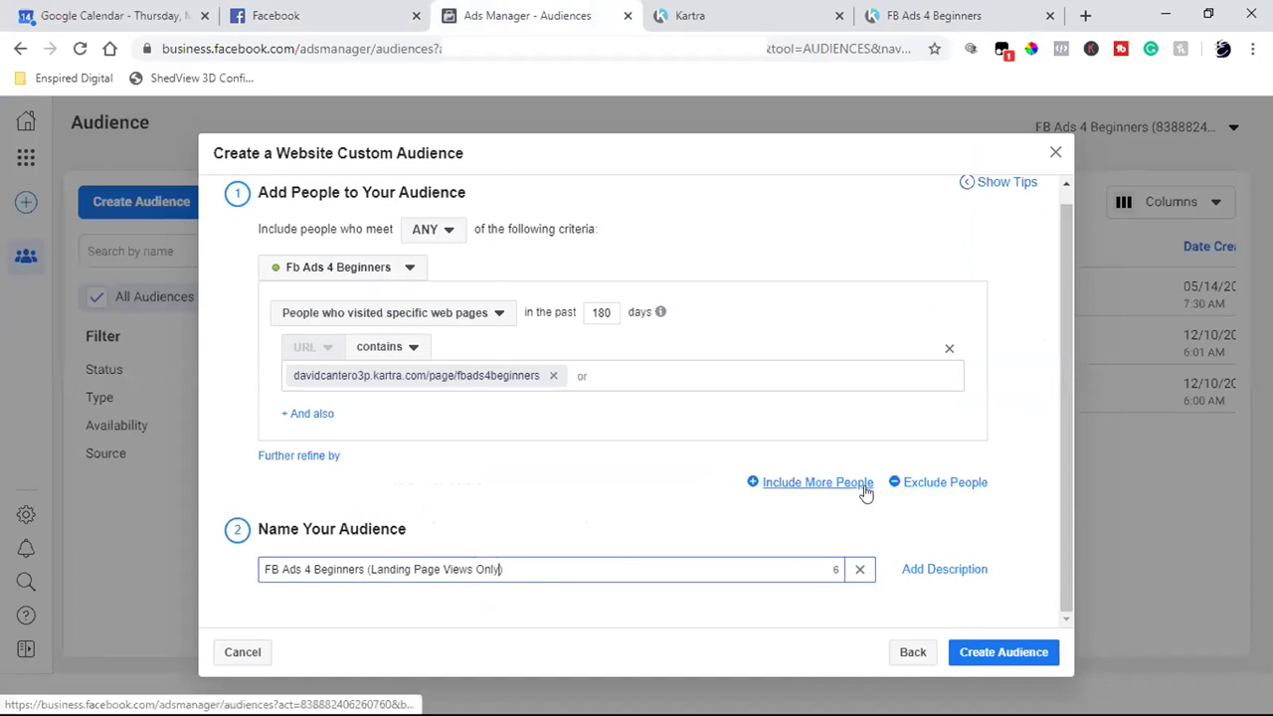
Add an exclusion to the audience for people who visited specific web pages
{"action": "left_click", "coordinate": [944, 482]}
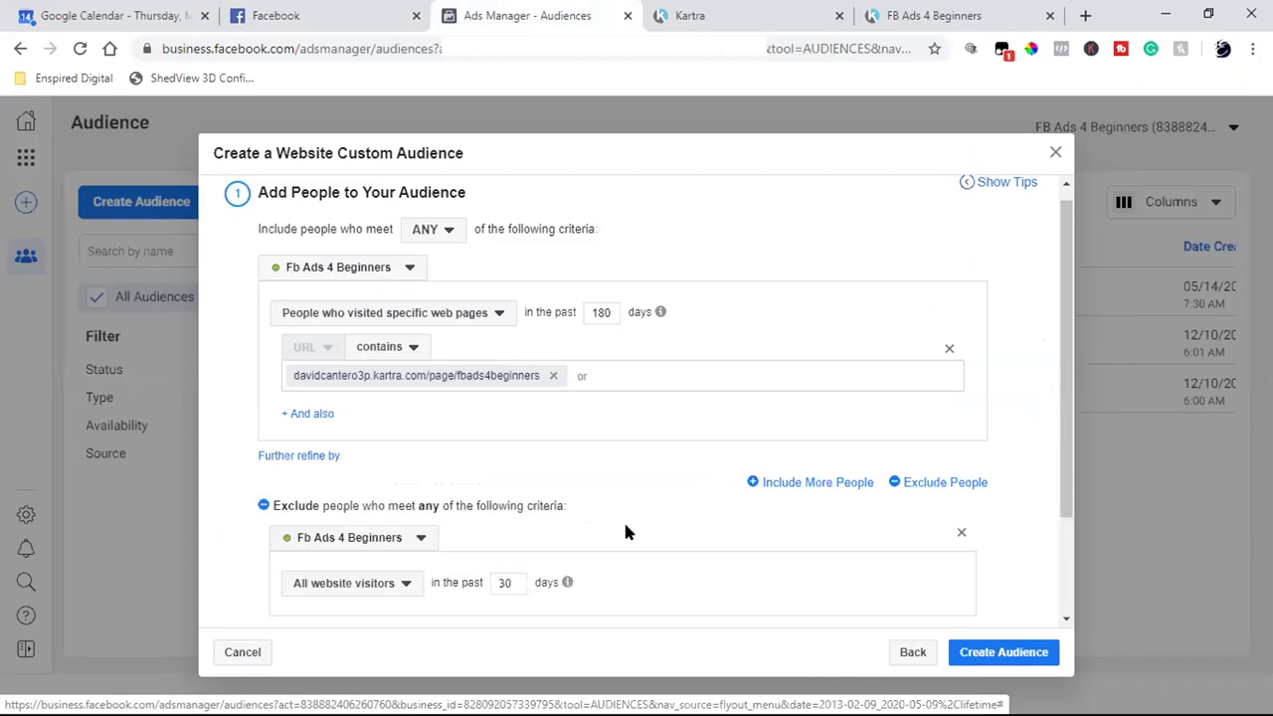
{"action": "scroll", "coordinate": [600, 533], "scroll_direction": "down", "scroll_amount": 2}
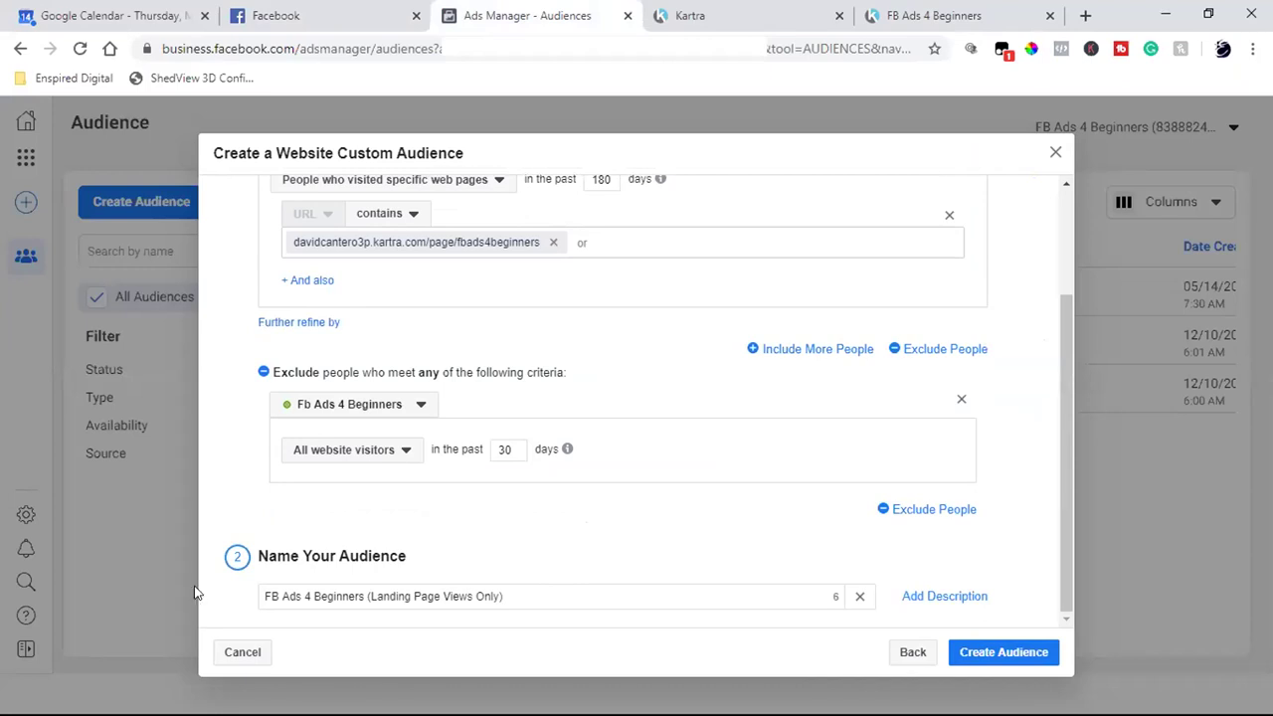
{"action": "scroll", "coordinate": [766, 464], "scroll_direction": "up", "scroll_amount": 2}
{"action": "scroll", "coordinate": [622, 474], "scroll_direction": "down", "scroll_amount": 2}
{"action": "left_click", "coordinate": [364, 453]}
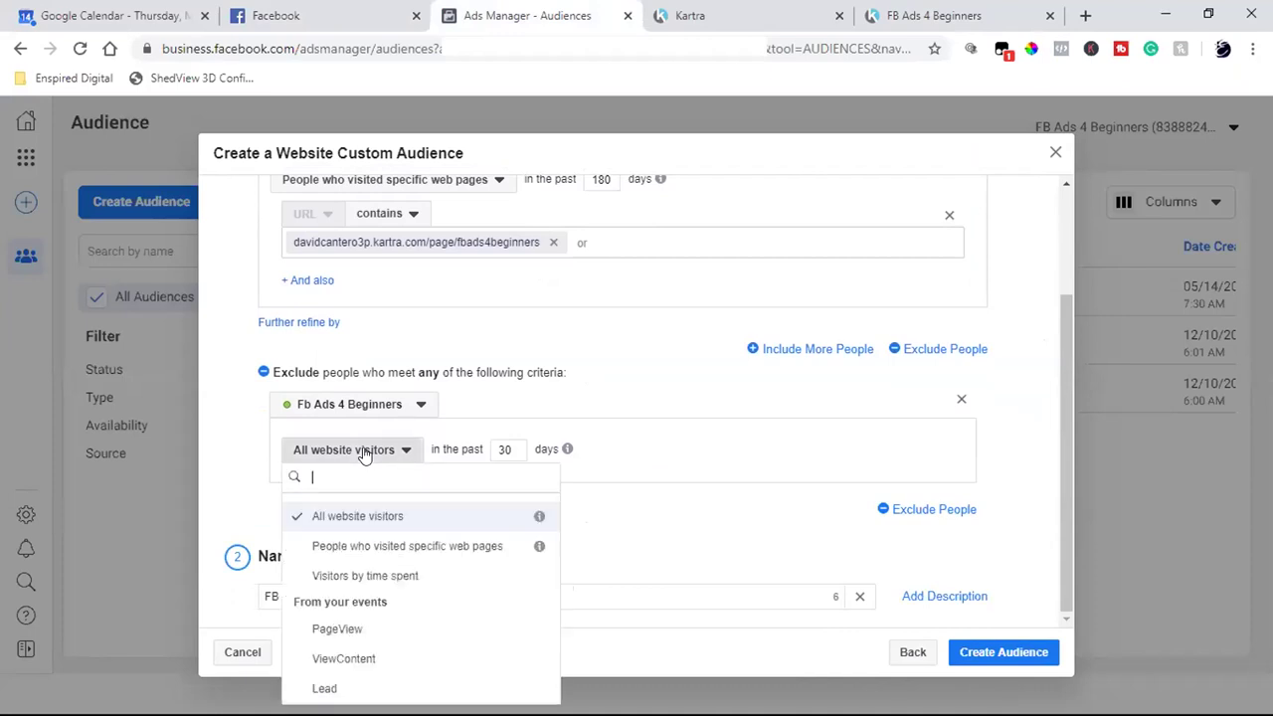
{"action": "left_click", "coordinate": [360, 549]}
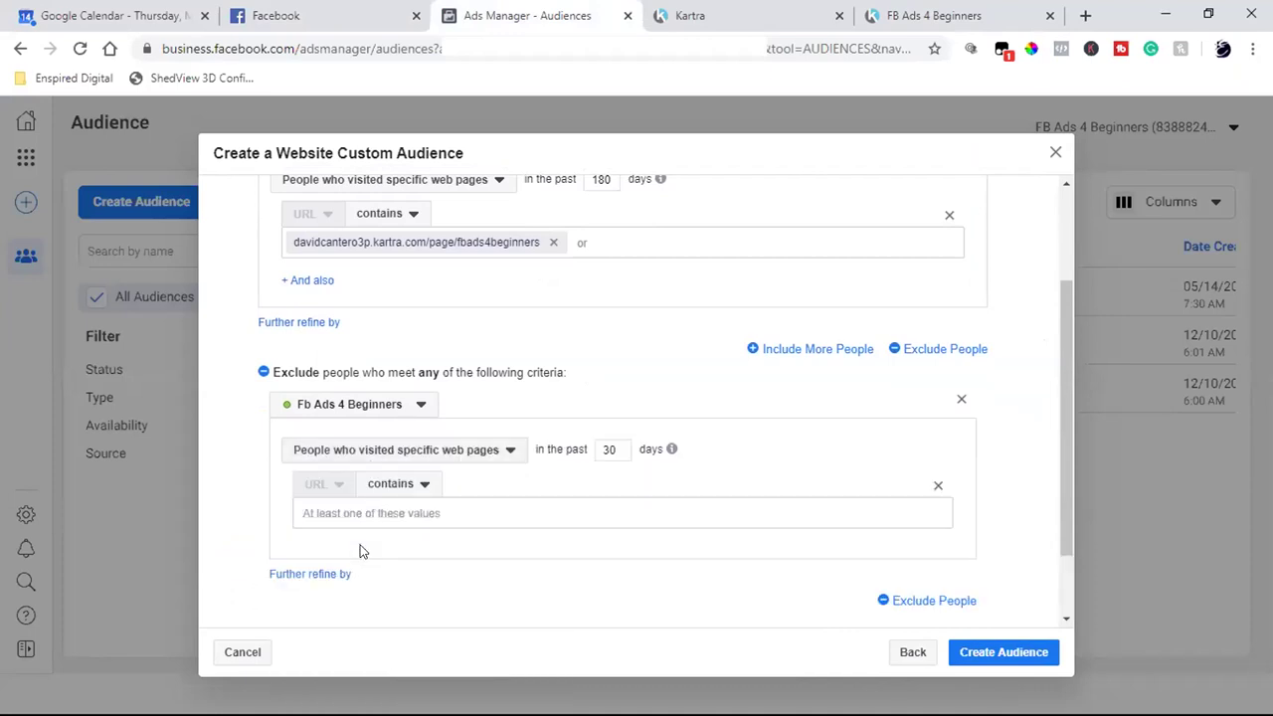
Copy the confirmation page's address and set the exclusion's URL to contain app.kartra.com/confirm_subscription/email
{"action": "left_click", "coordinate": [713, 16]}
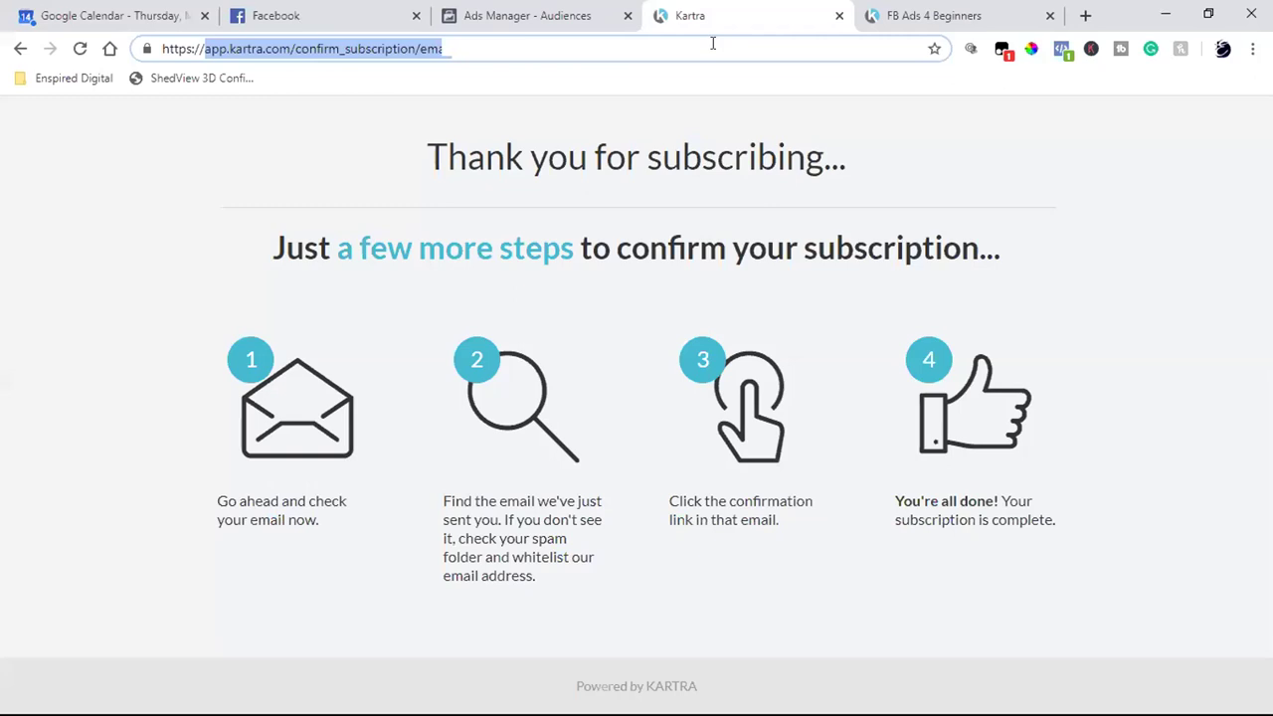
{"action": "left_click", "coordinate": [308, 48]}
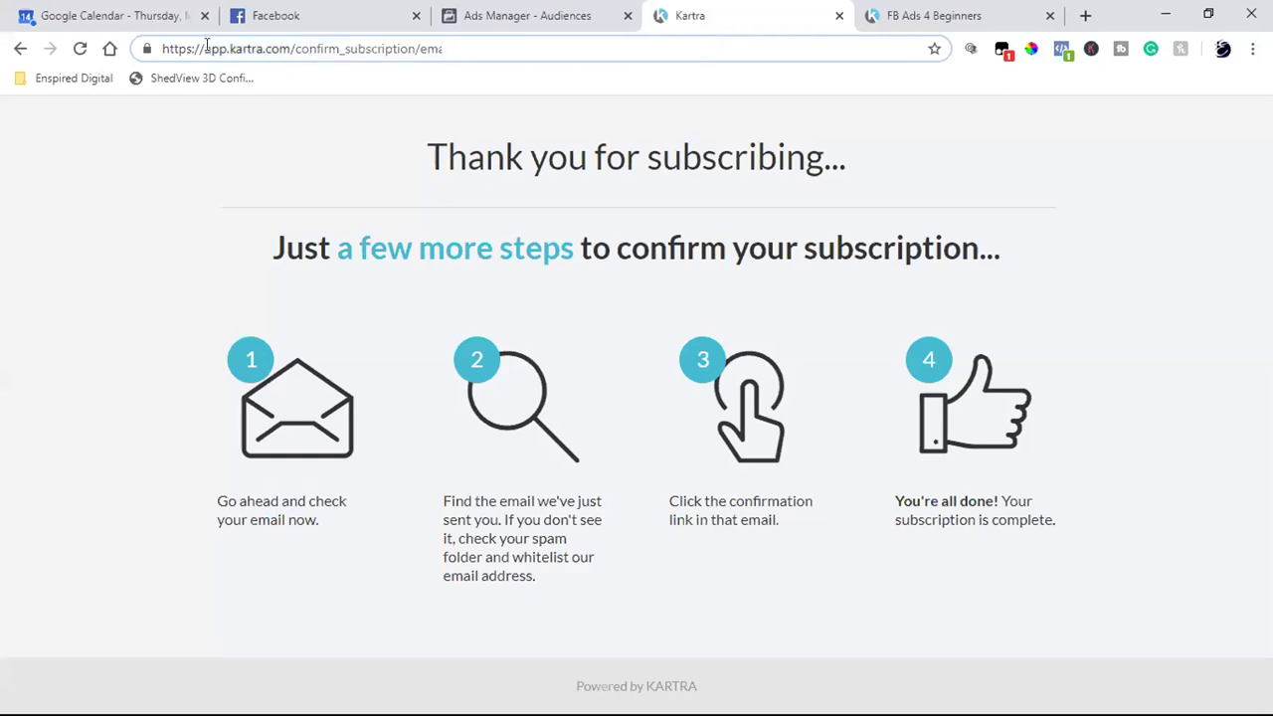
{"action": "left_click_drag", "start_coordinate": [205, 45], "coordinate": [552, 54]}
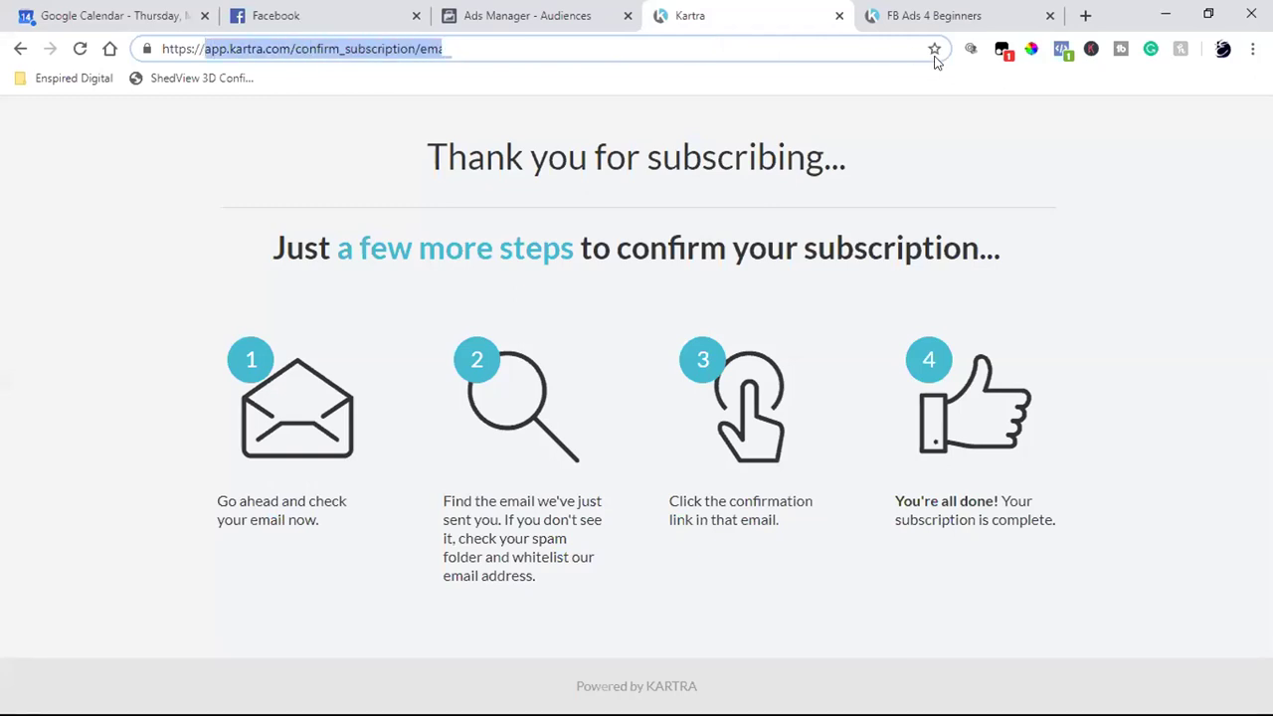
{"action": "right_click", "coordinate": [322, 50]}
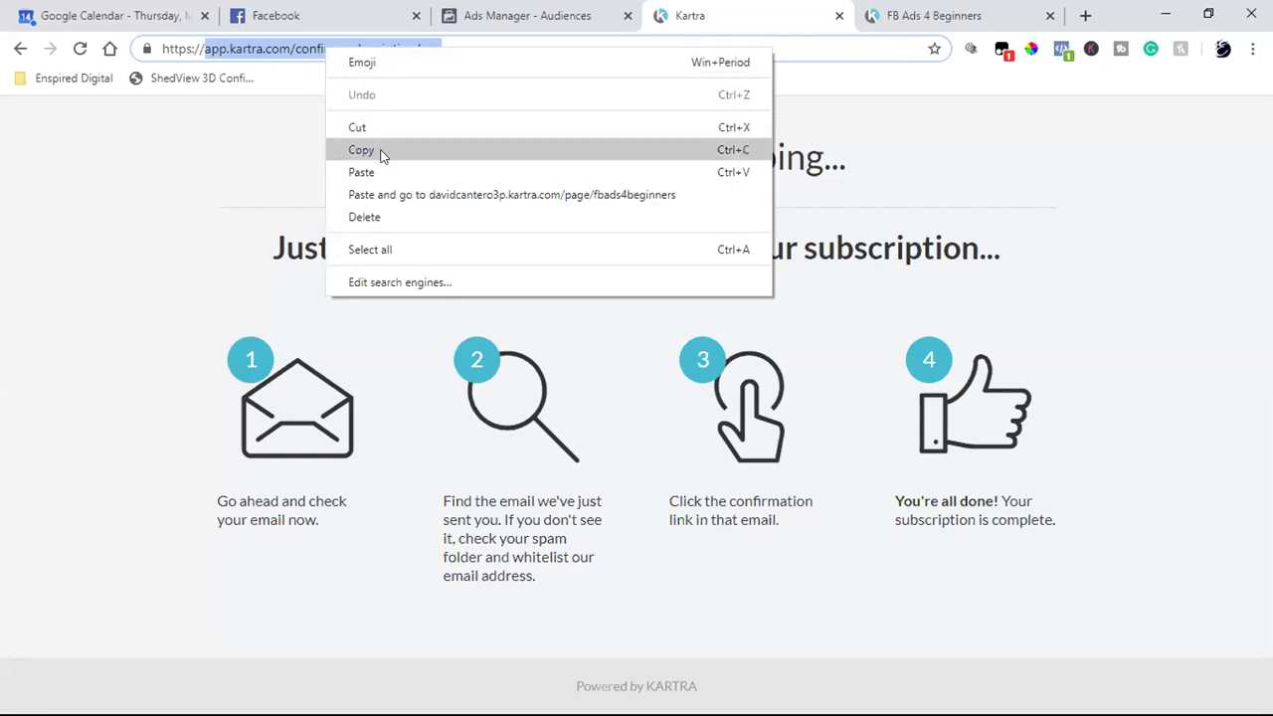
{"action": "left_click", "coordinate": [360, 151]}
{"action": "left_click", "coordinate": [570, 8]}
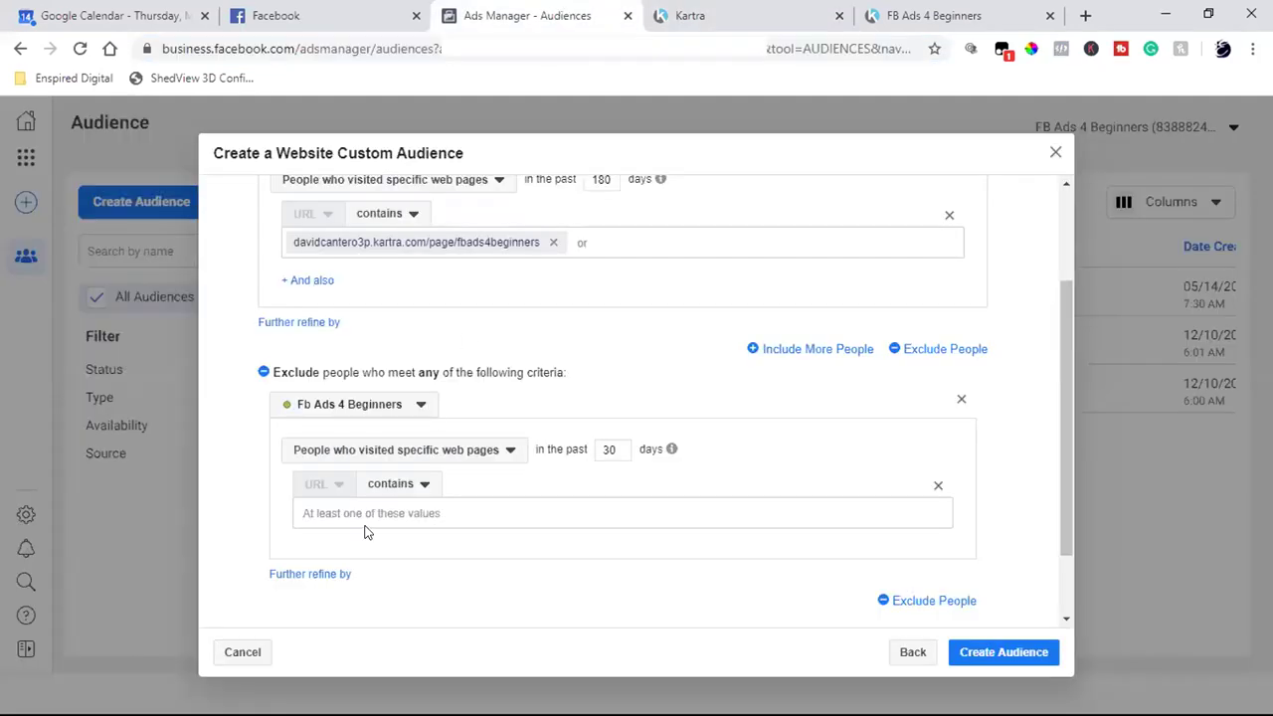
{"action": "key", "text": "ctrl+v"}
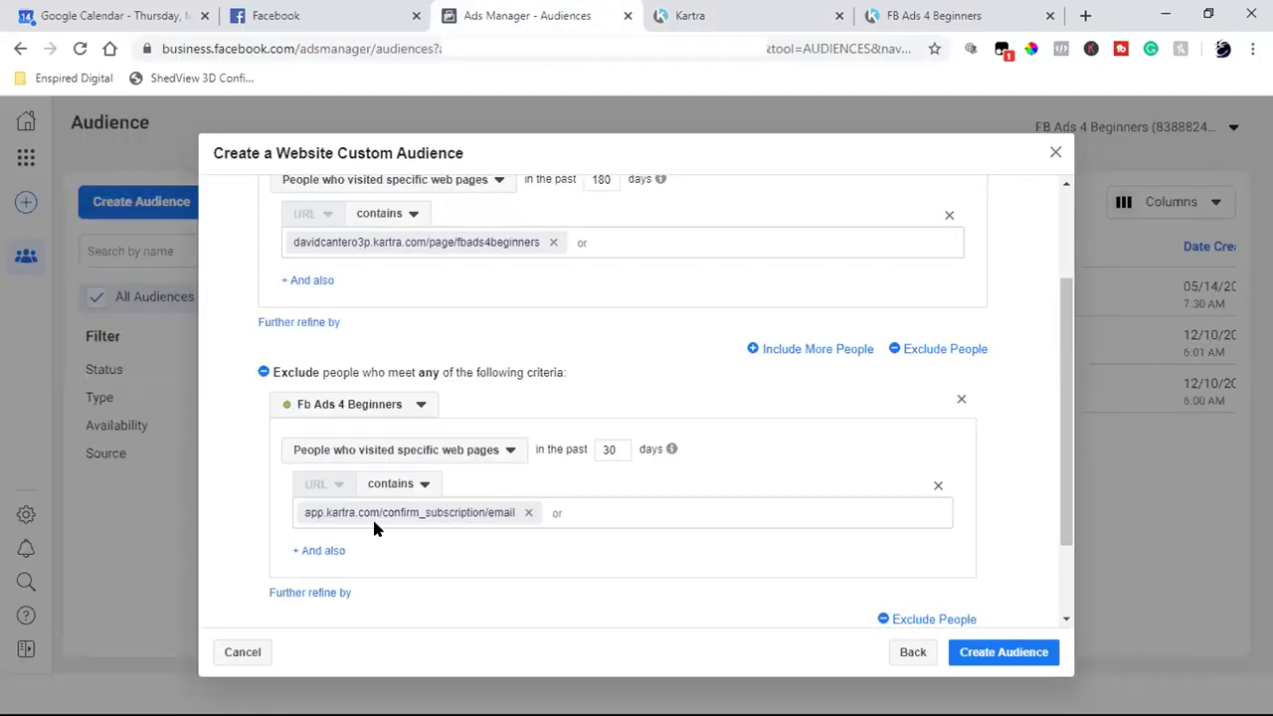
Review the audience's inclusion and exclusion criteria against the landing page and the subscription confirmation page
{"action": "scroll", "coordinate": [596, 504], "scroll_direction": "up", "scroll_amount": 3}
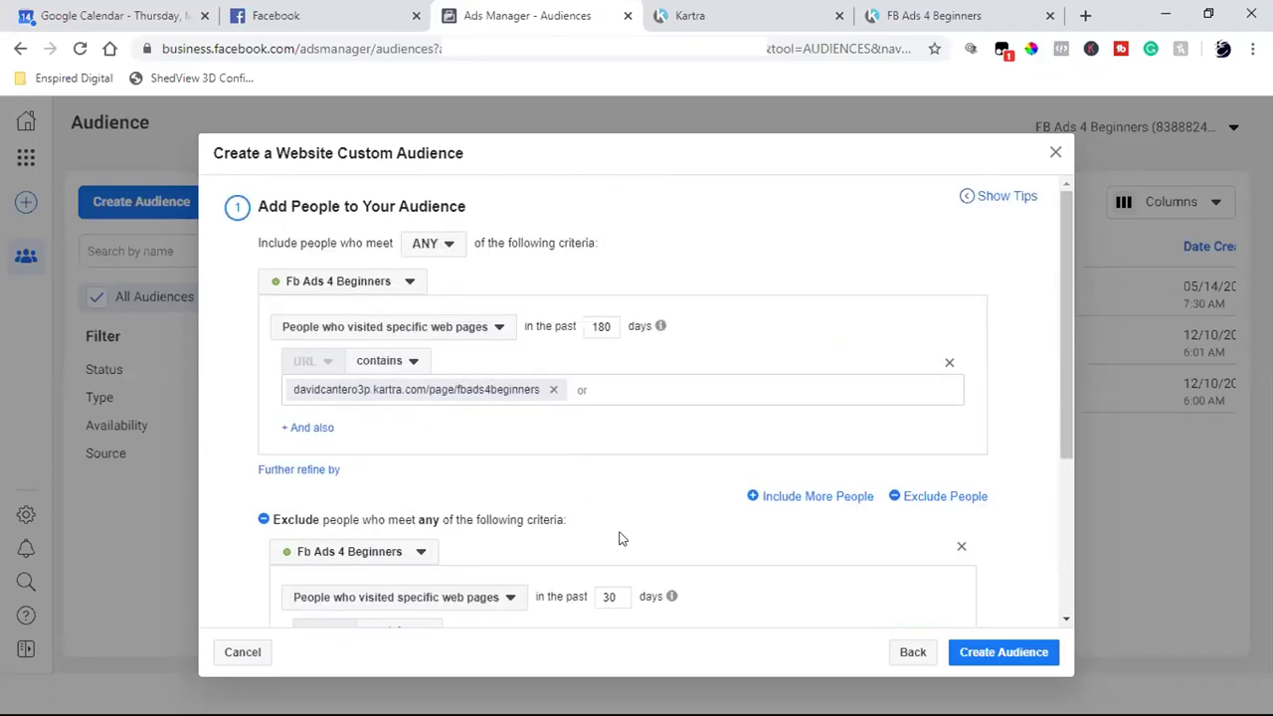
{"action": "left_click", "coordinate": [905, 14]}
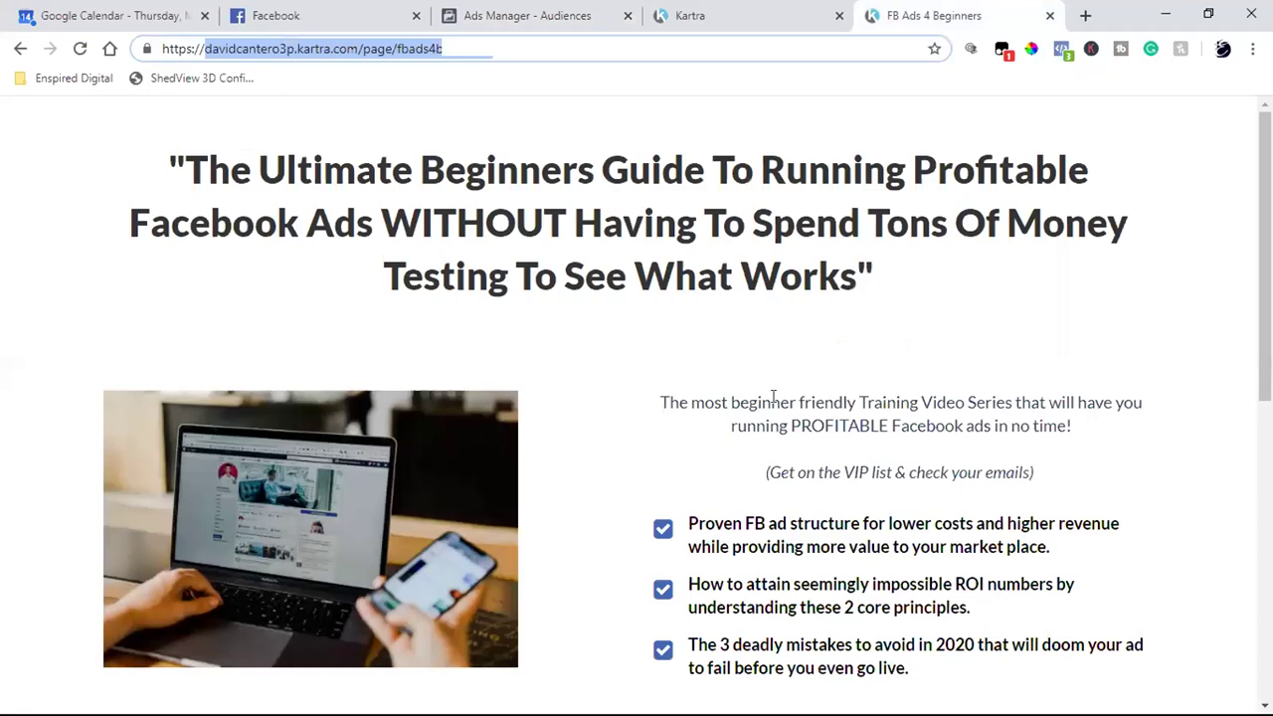
{"action": "left_click", "coordinate": [719, 12]}
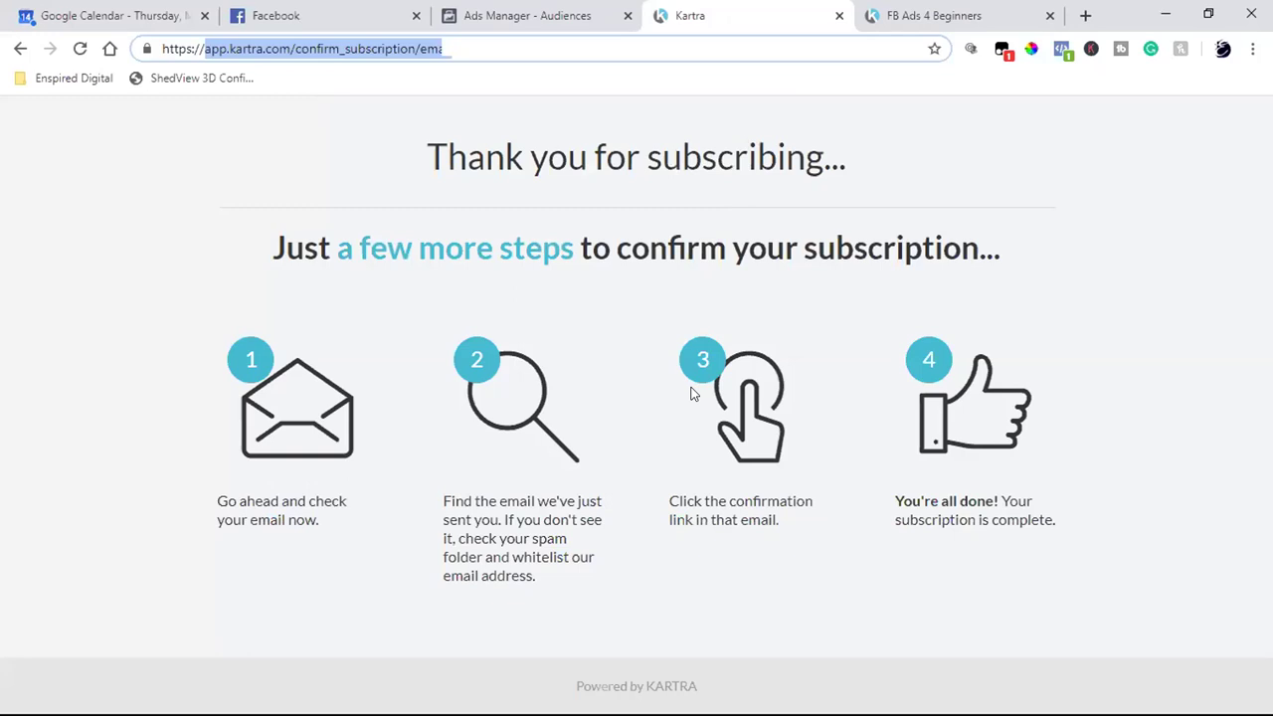
{"action": "left_click", "coordinate": [471, 20]}
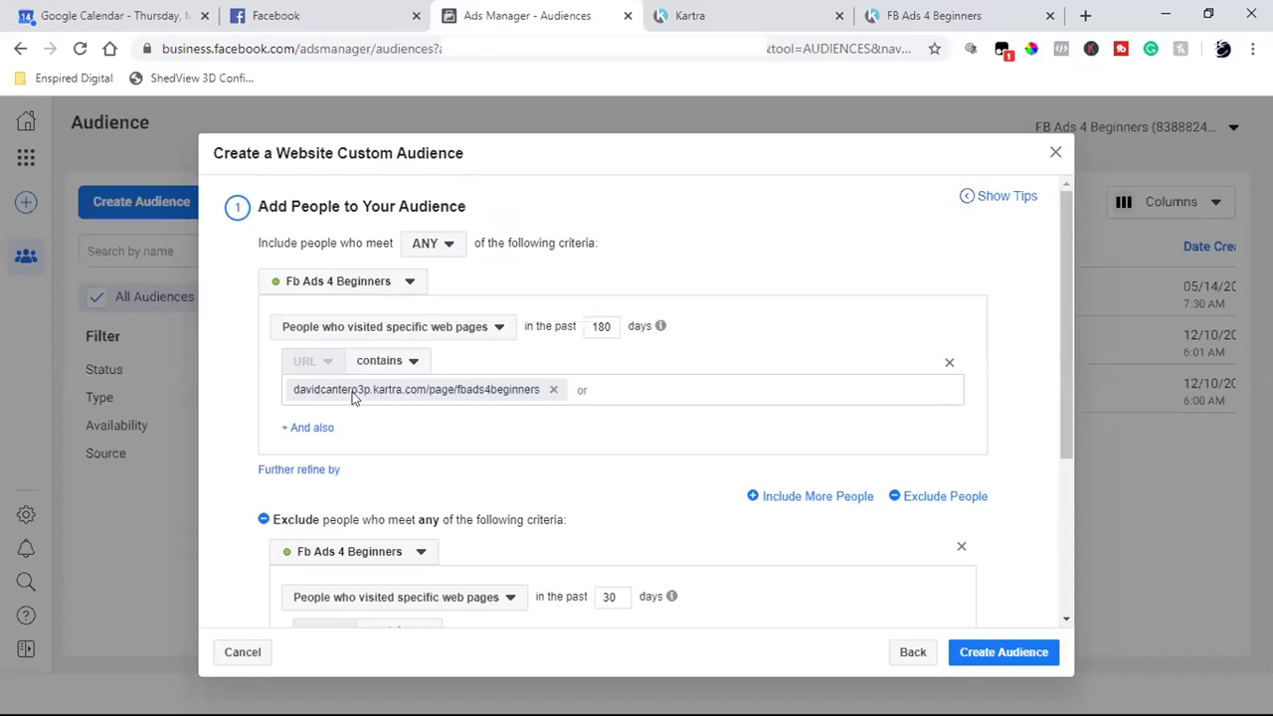
Check the exclusion criteria and create the "FB Ads 4 Beginners (Landing Page Views Only)" website custom audience
{"action": "scroll", "coordinate": [527, 396], "scroll_direction": "down", "scroll_amount": 3}
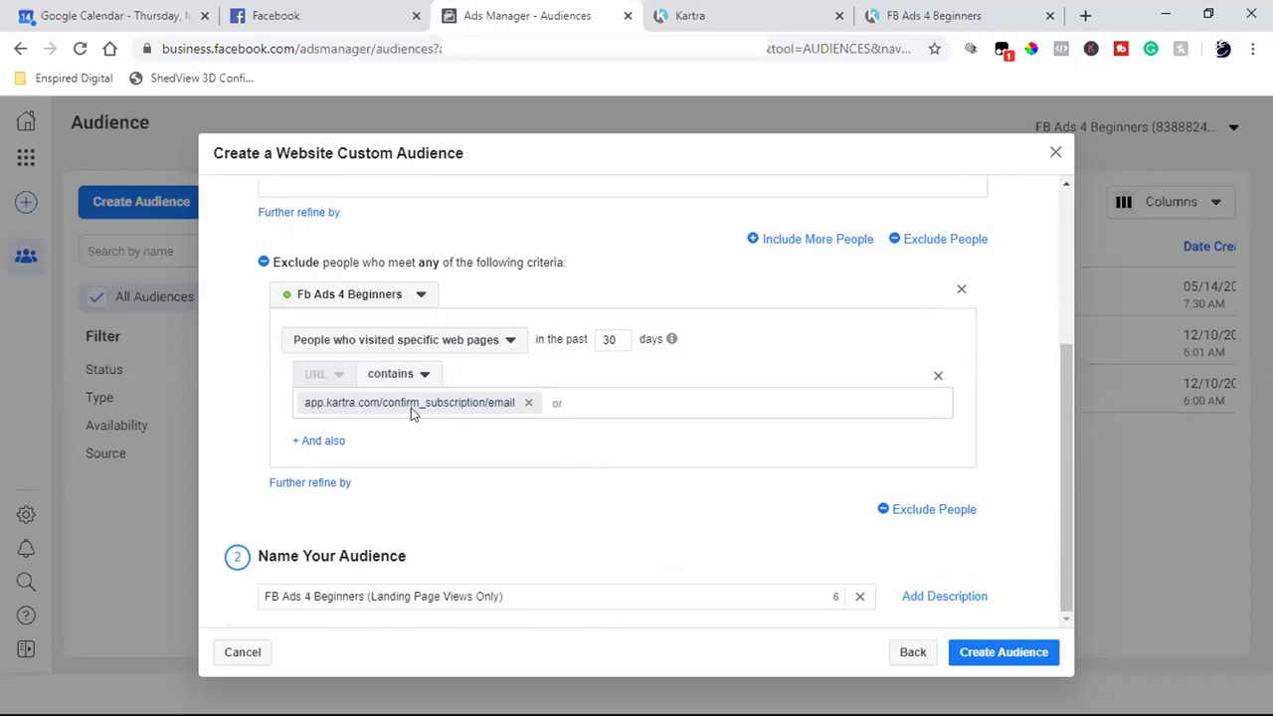
{"action": "left_click", "coordinate": [1006, 653]}
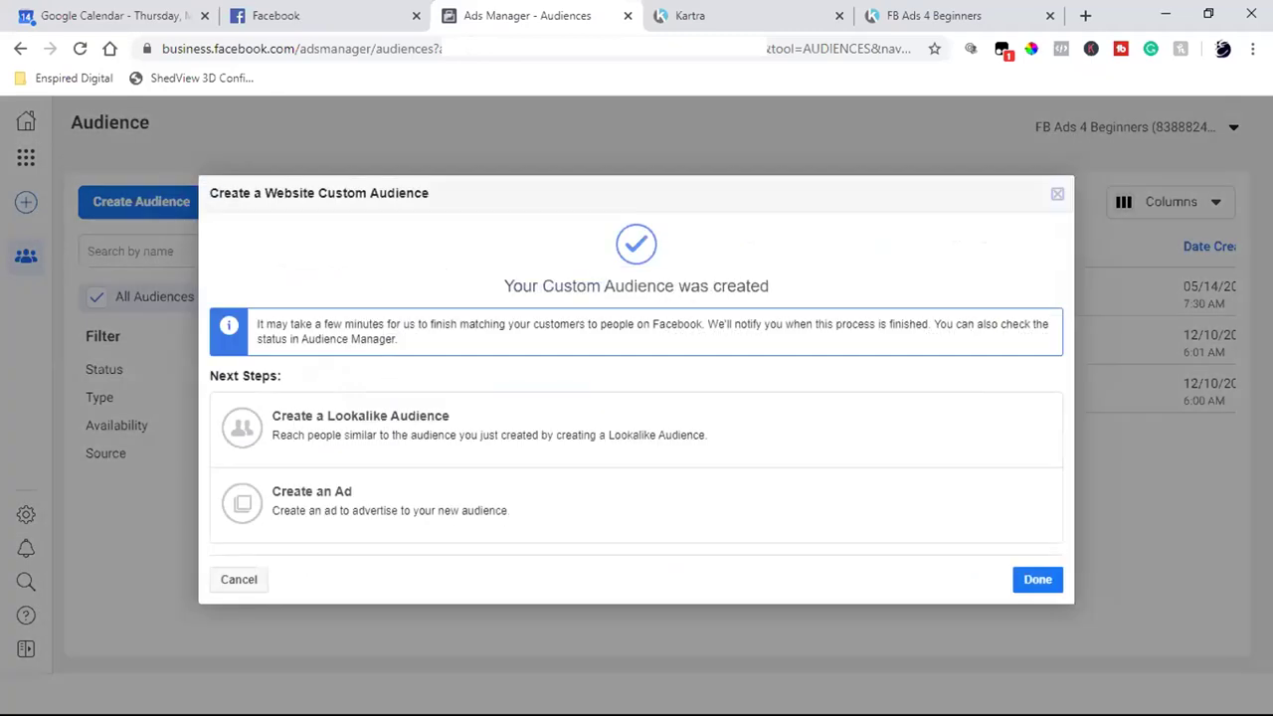
{"action": "left_click", "coordinate": [1019, 578]}
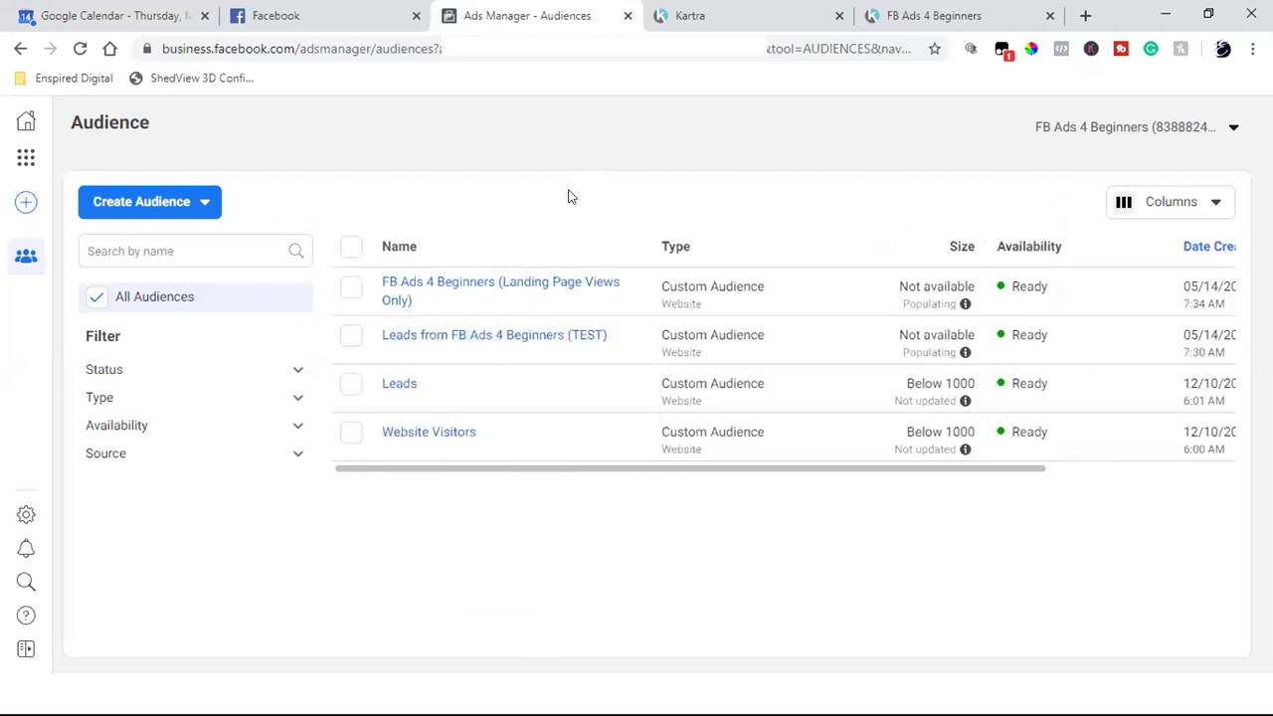
Go through the Business Manager home to Ads Manager and start a new campaign instead of resuming the earlier draft
{"action": "left_click", "coordinate": [22, 123]}
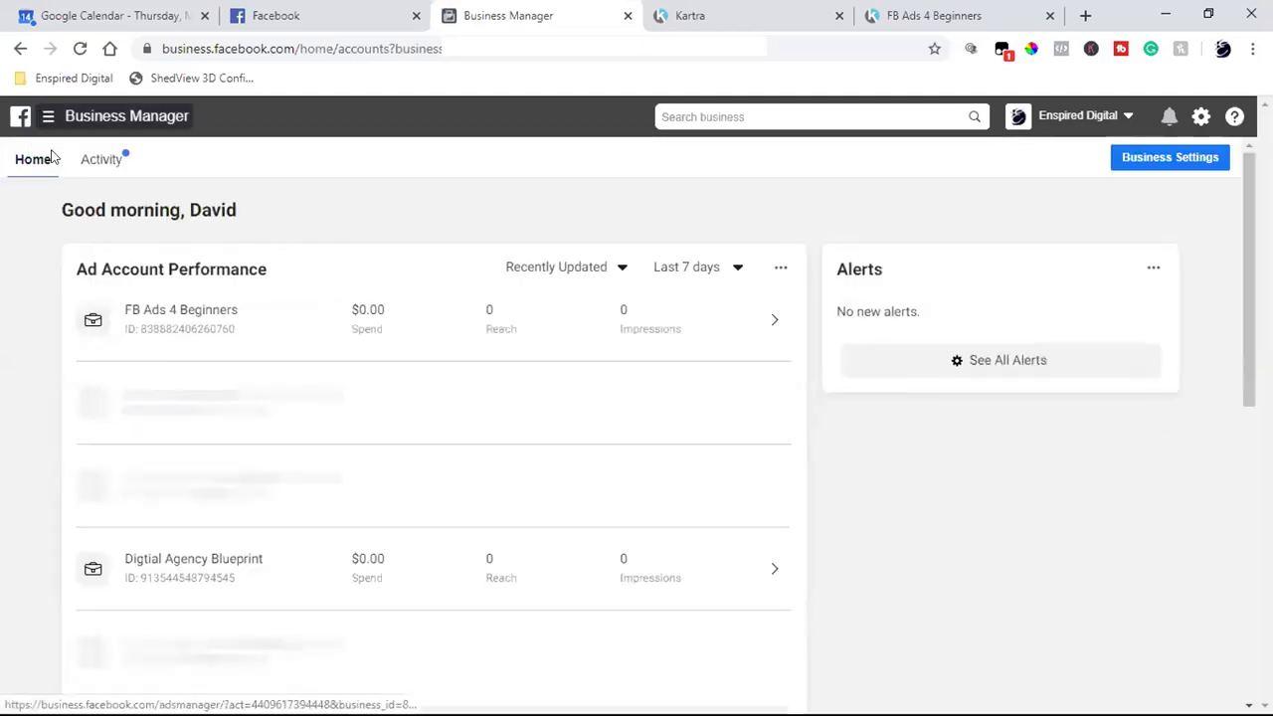
{"action": "left_click", "coordinate": [100, 235]}
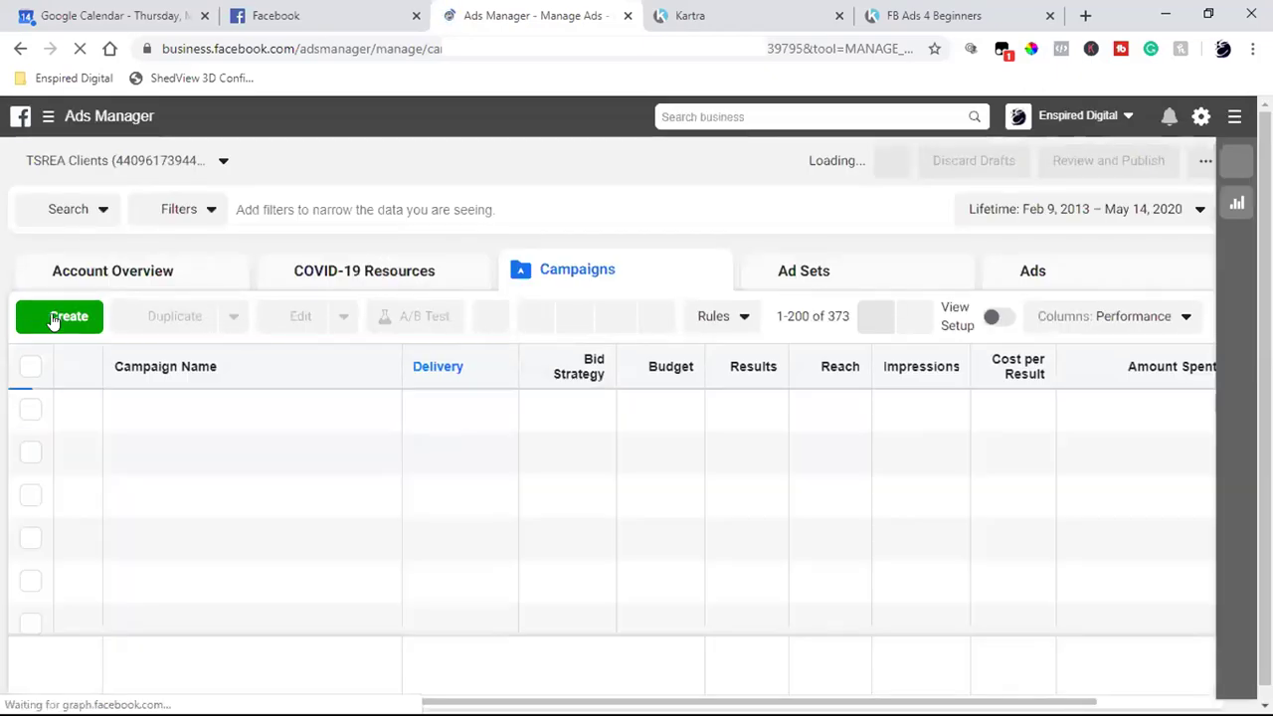
{"action": "left_click", "coordinate": [54, 318]}
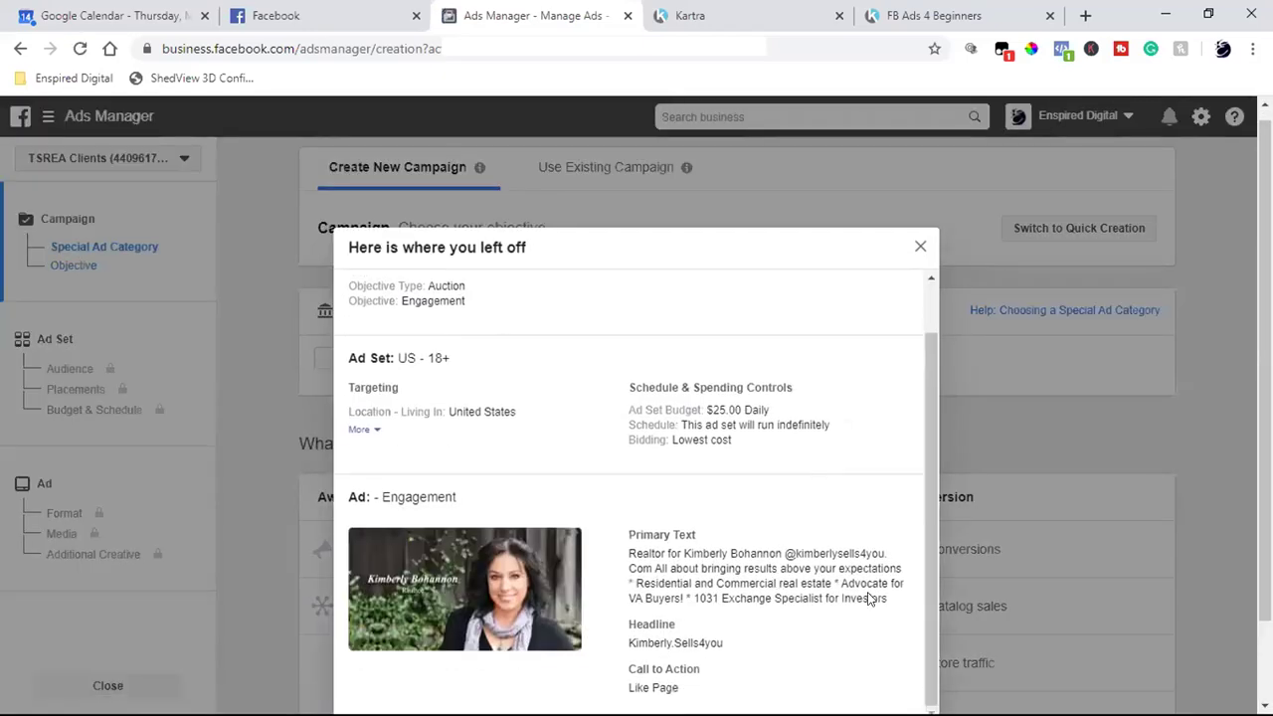
{"action": "left_click", "coordinate": [809, 656]}
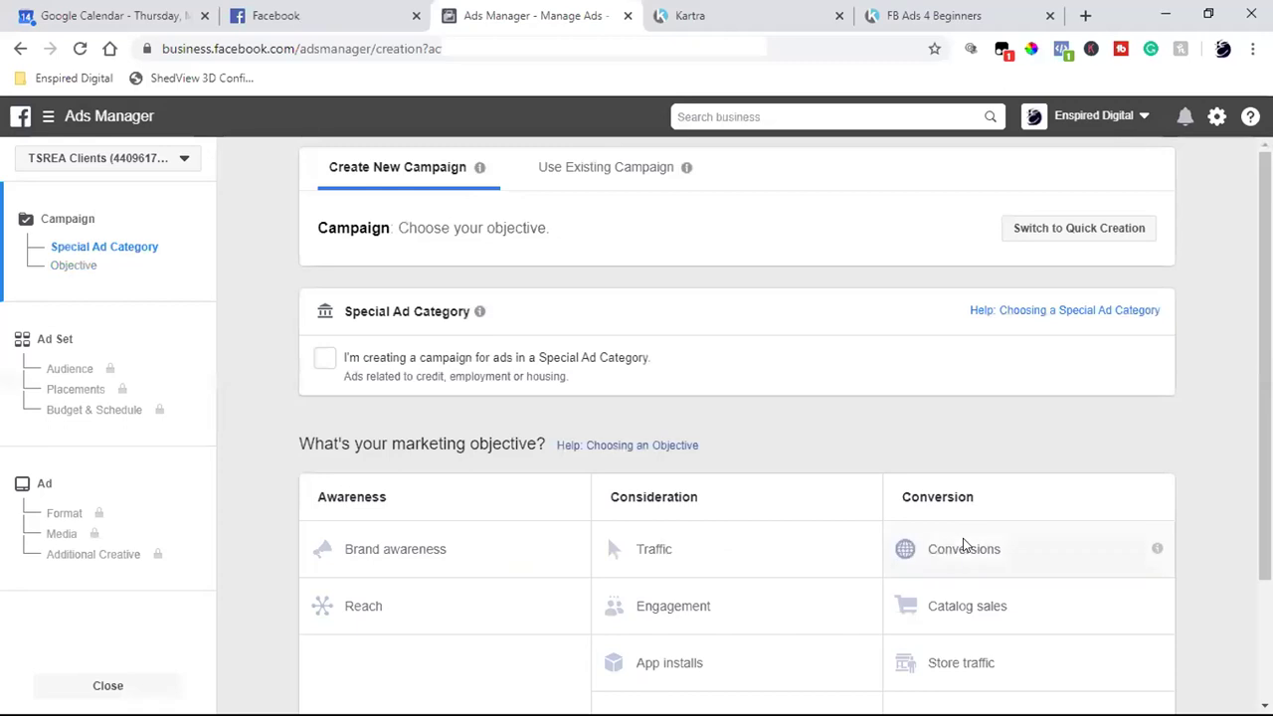
Choose the Conversions objective, turn off Campaign Budget Optimization, and continue to the ad set
{"action": "left_click", "coordinate": [962, 547]}
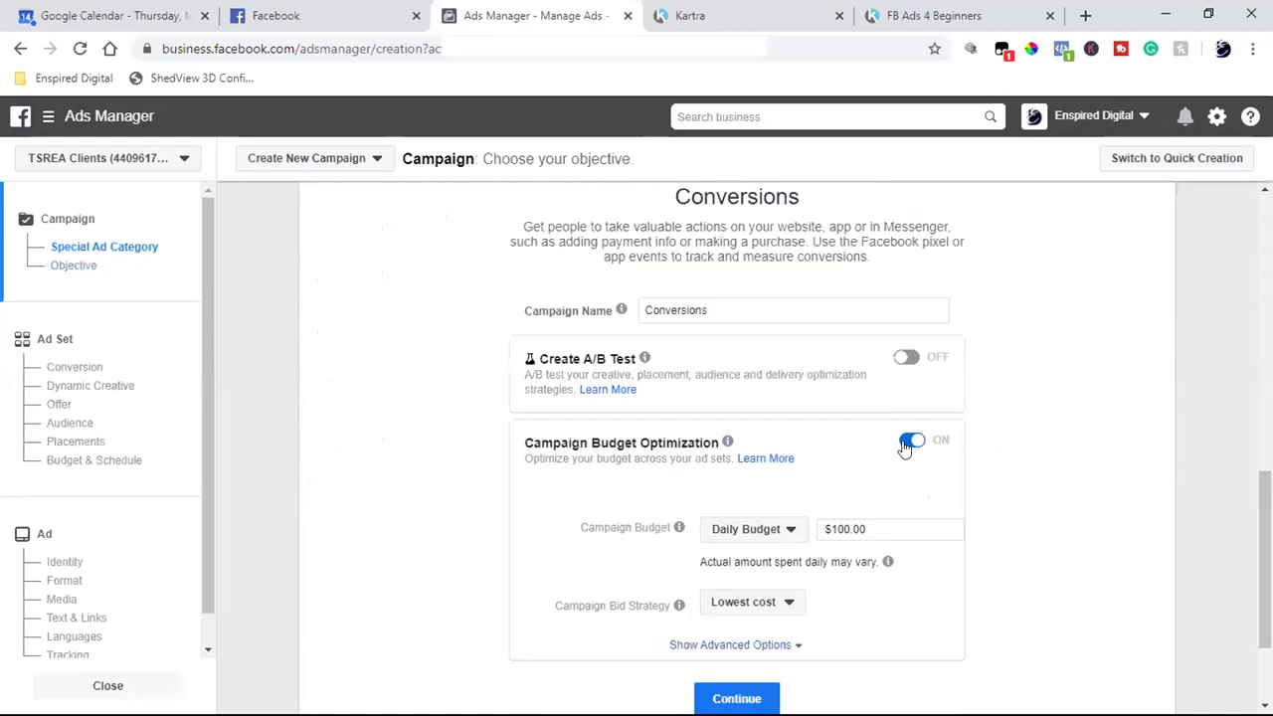
{"action": "left_click", "coordinate": [908, 440]}
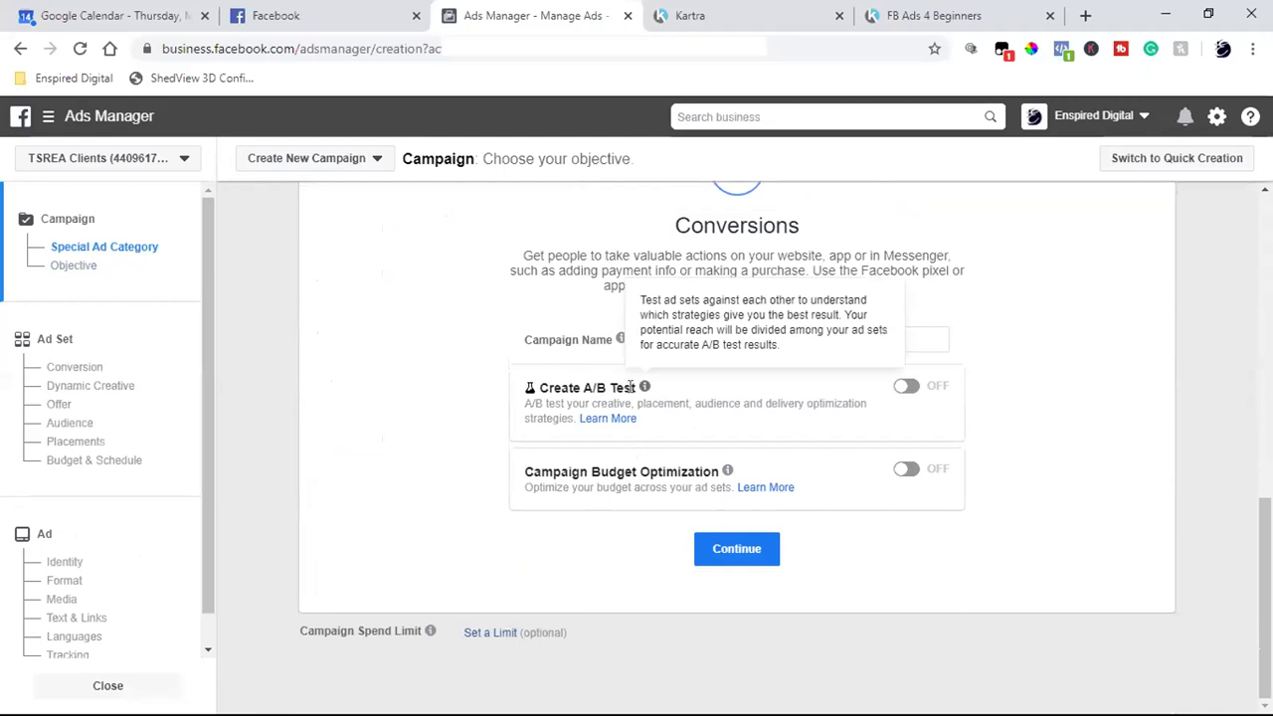
{"action": "left_click", "coordinate": [756, 562]}
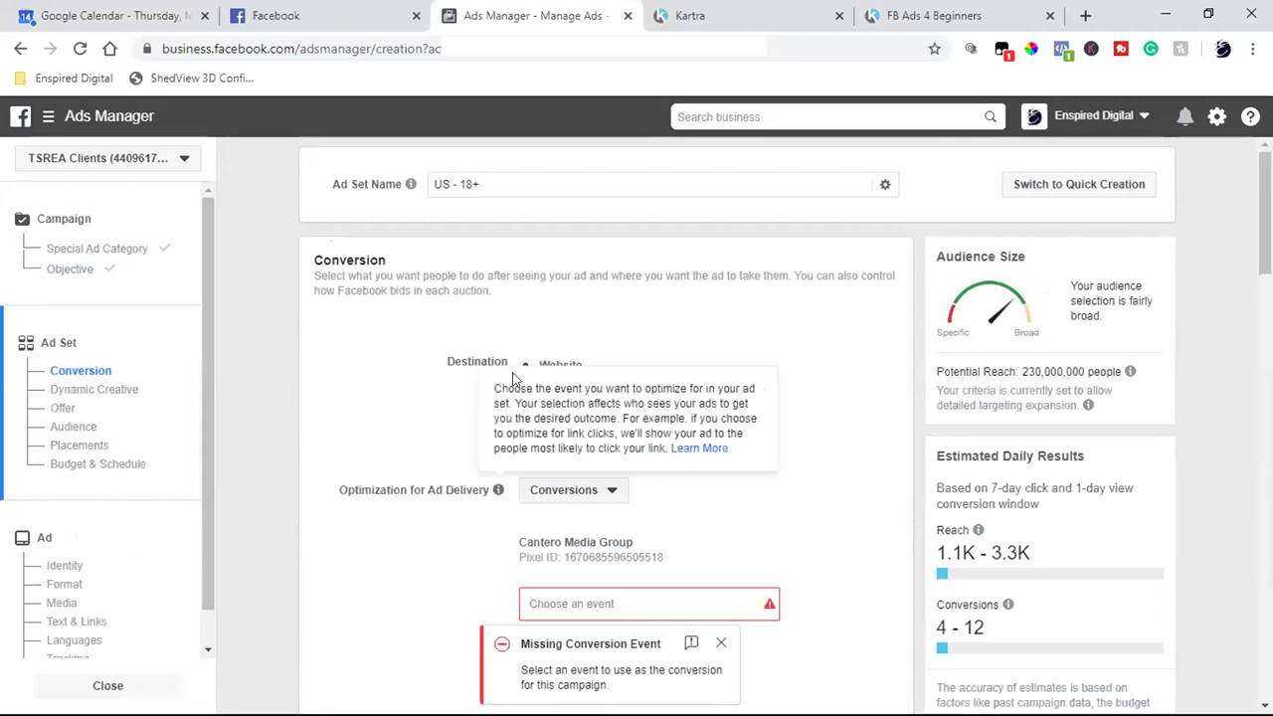
Examine the ad set's Audience section and the custom audiences available in the TSREA Clients ad account
{"action": "scroll", "coordinate": [388, 442], "scroll_direction": "down", "scroll_amount": 3}
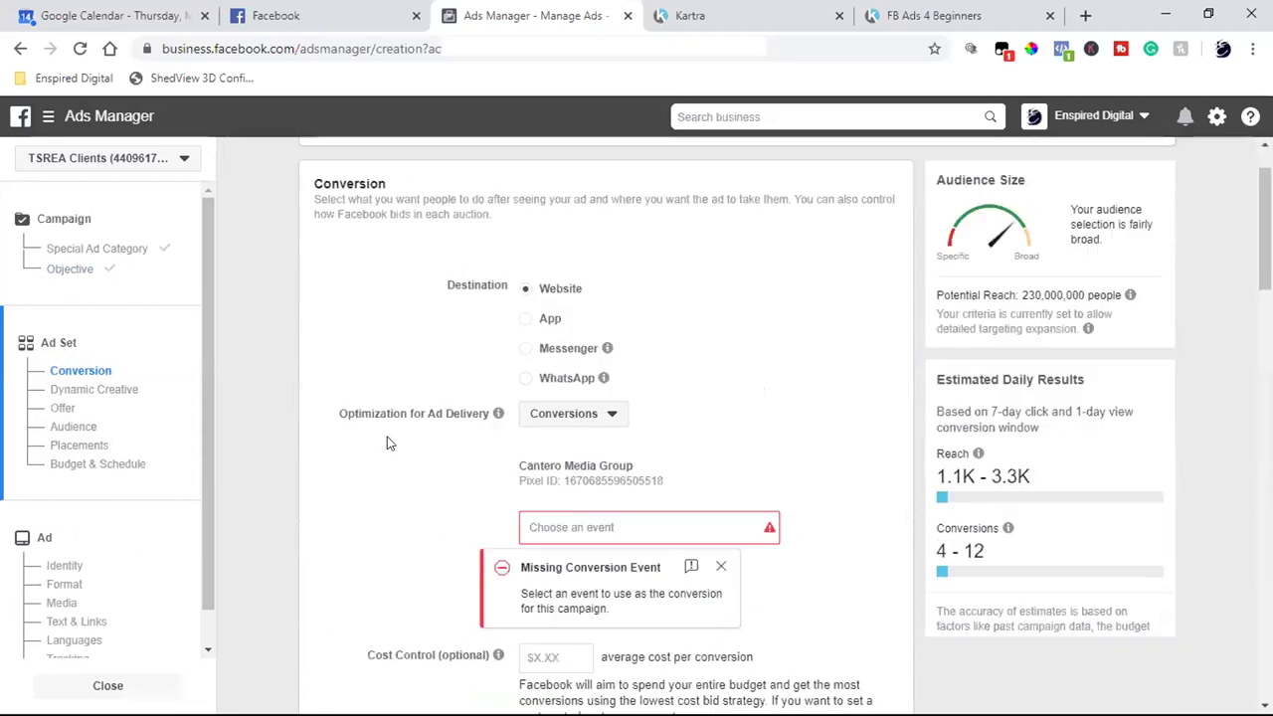
{"action": "scroll", "coordinate": [388, 442], "scroll_direction": "down", "scroll_amount": 2}
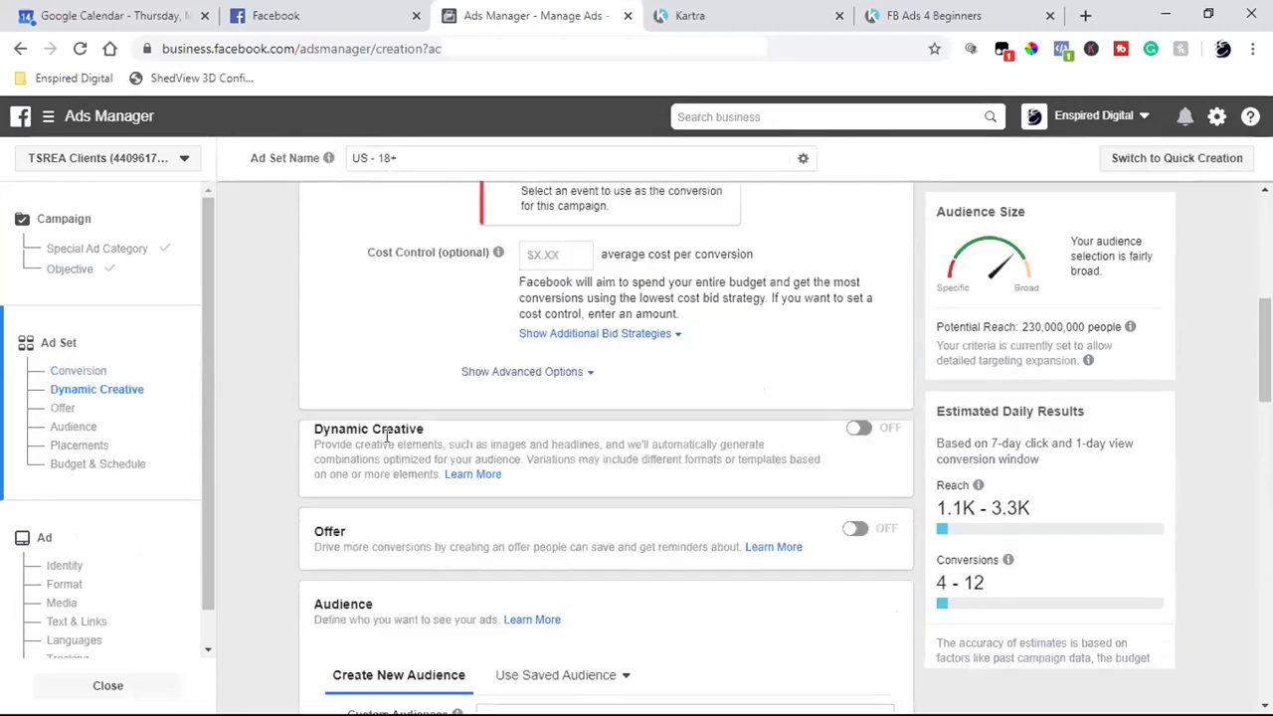
{"action": "scroll", "coordinate": [388, 437], "scroll_direction": "down", "scroll_amount": 2}
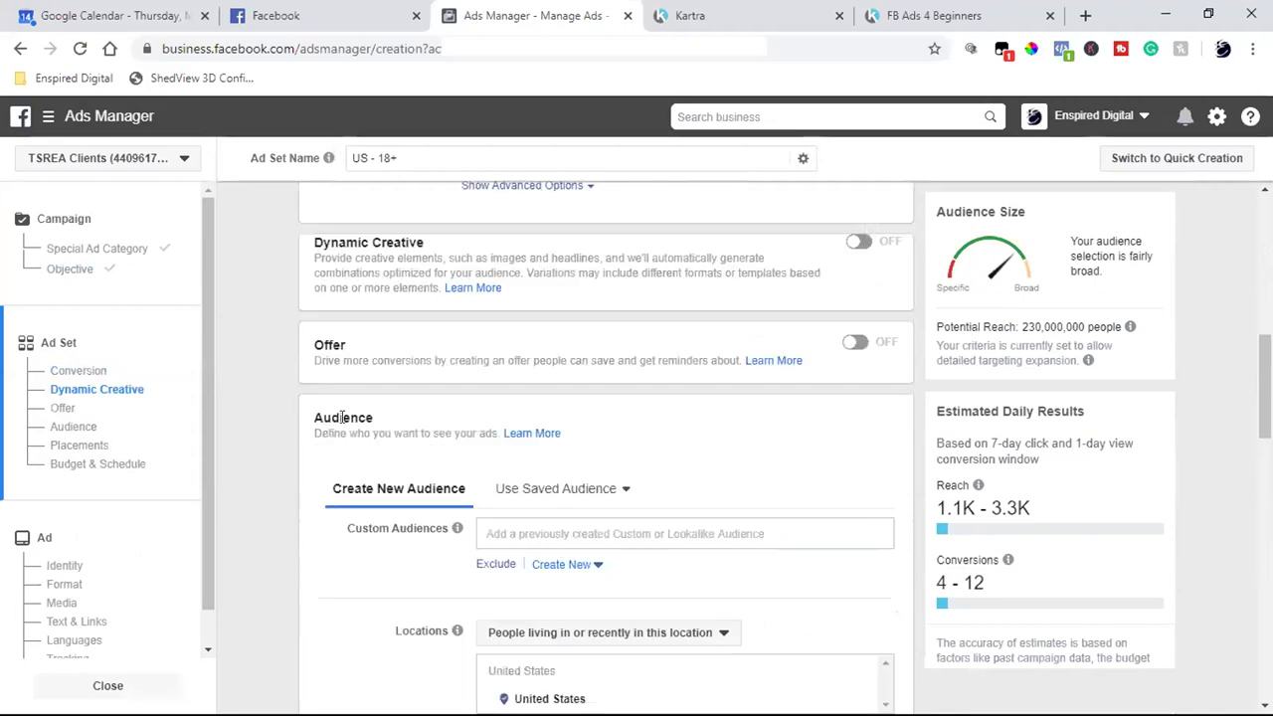
{"action": "double_click", "coordinate": [344, 417]}
{"action": "scroll", "coordinate": [344, 418], "scroll_direction": "down", "scroll_amount": 2}
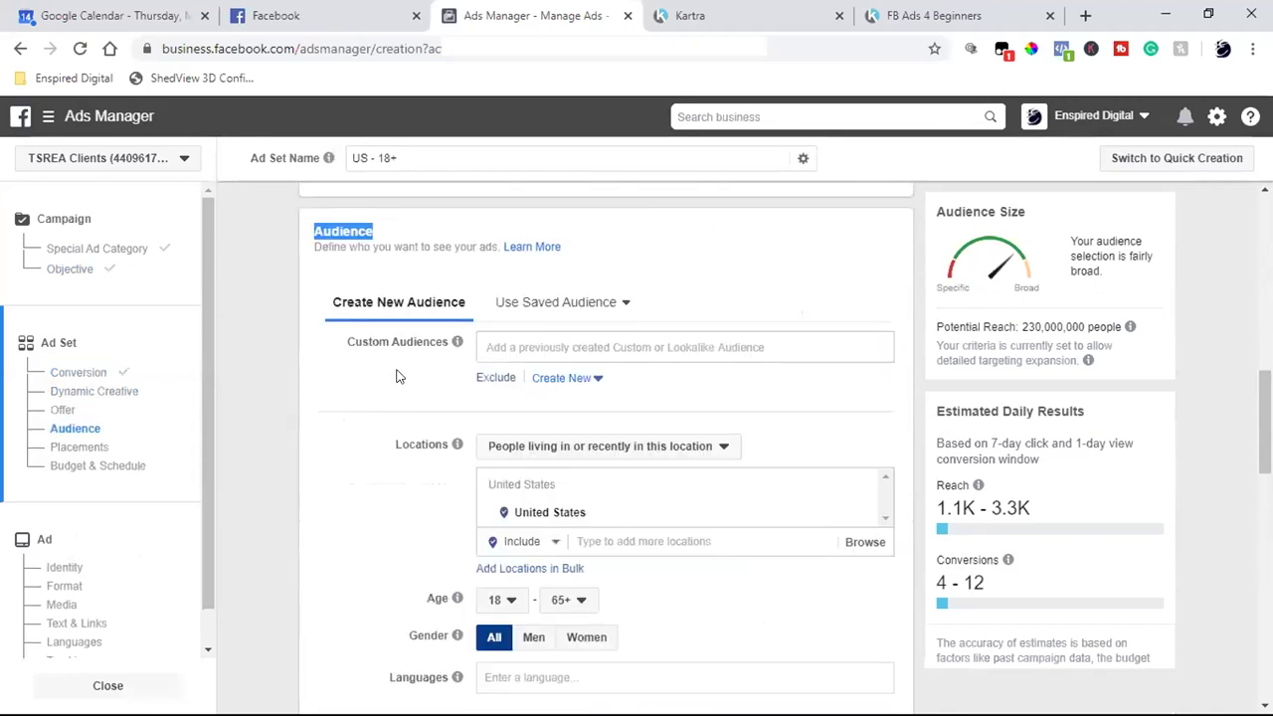
{"action": "left_click", "coordinate": [554, 344]}
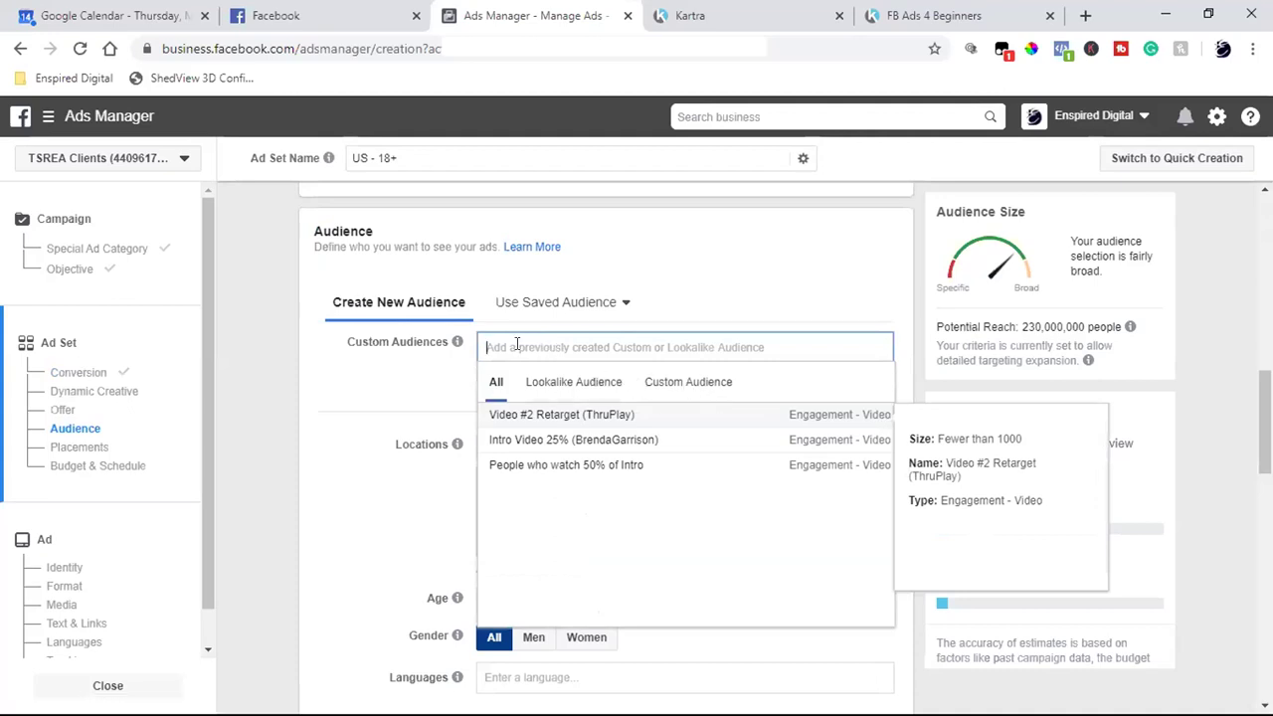
{"action": "left_click", "coordinate": [683, 383]}
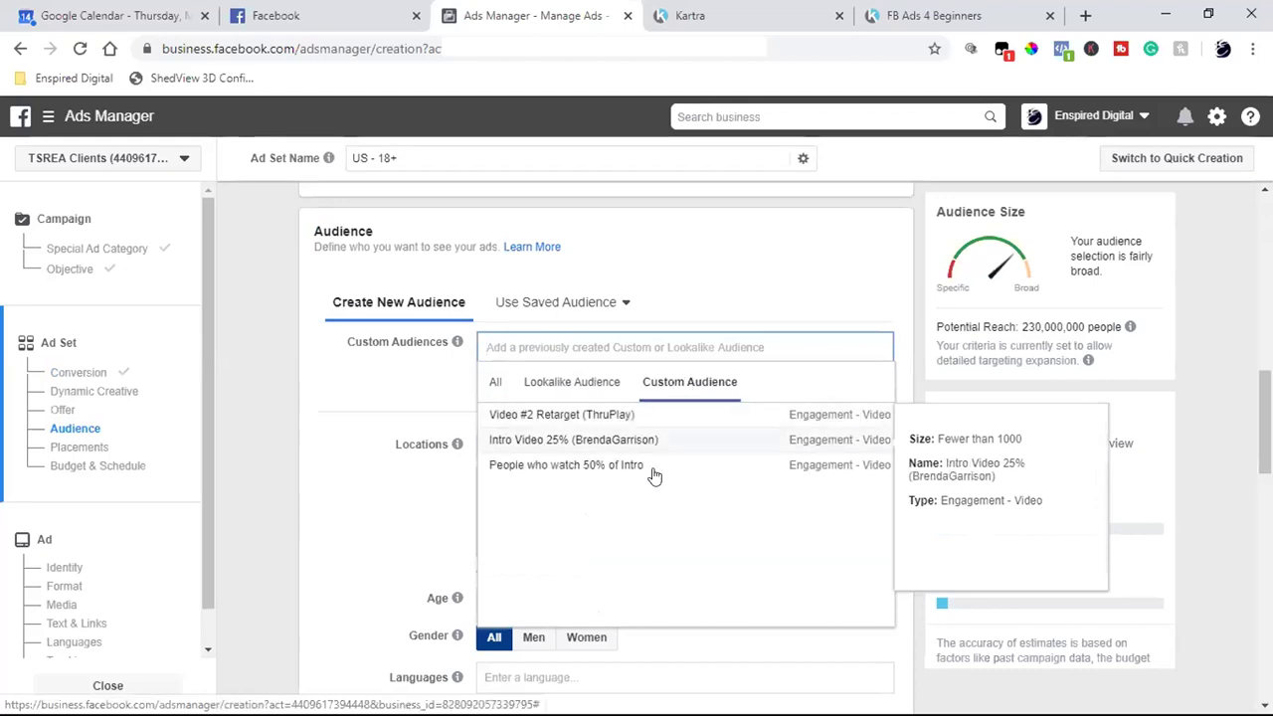
{"action": "left_click", "coordinate": [118, 162]}
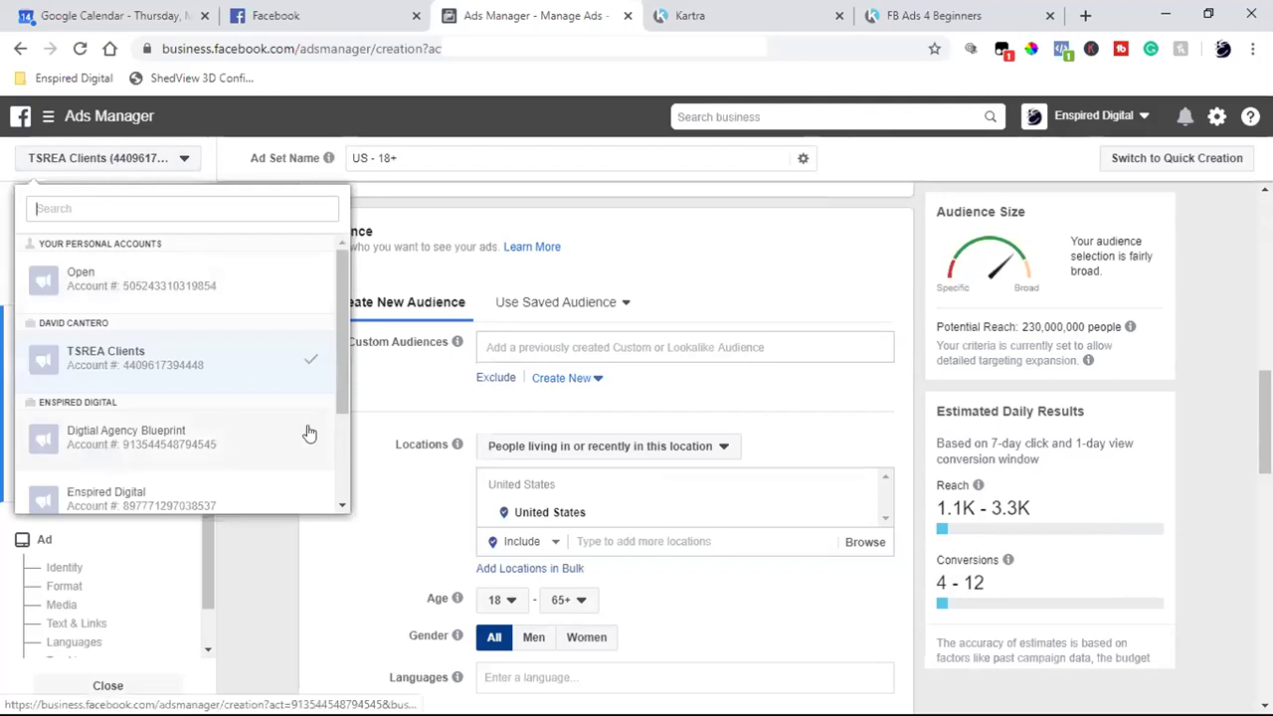
{"action": "left_click", "coordinate": [411, 418]}
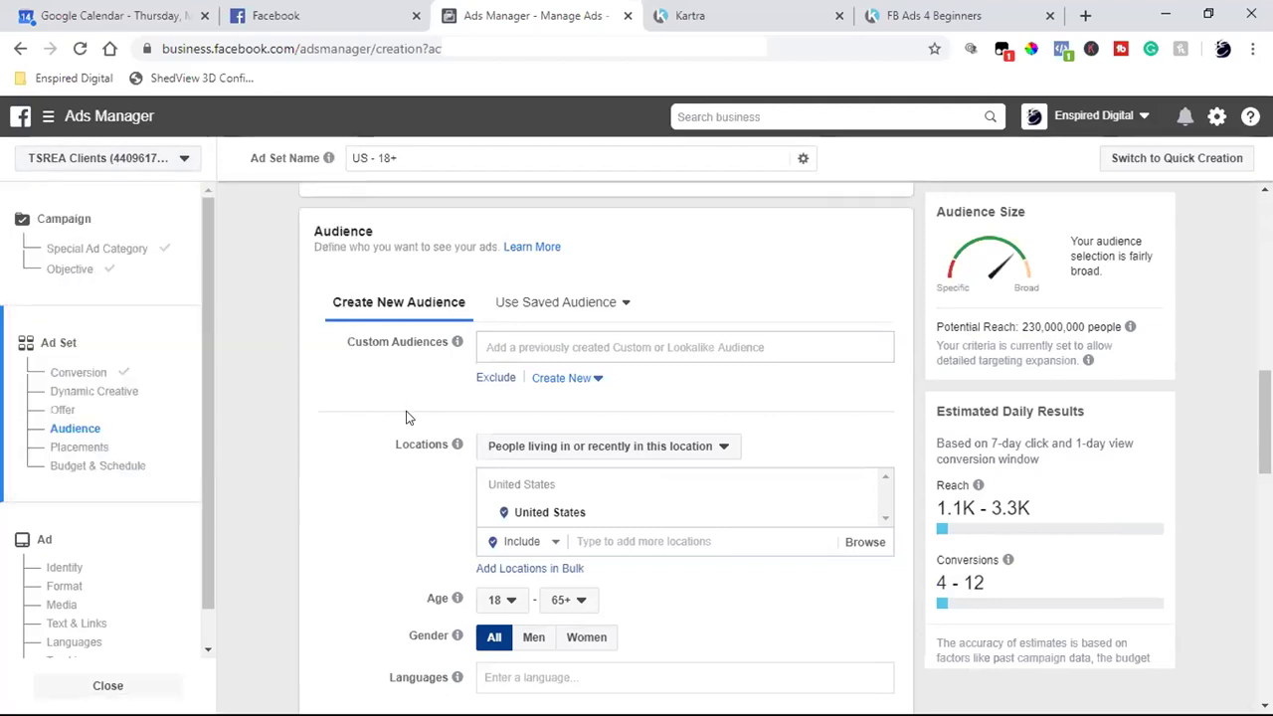
{"action": "left_click", "coordinate": [515, 349]}
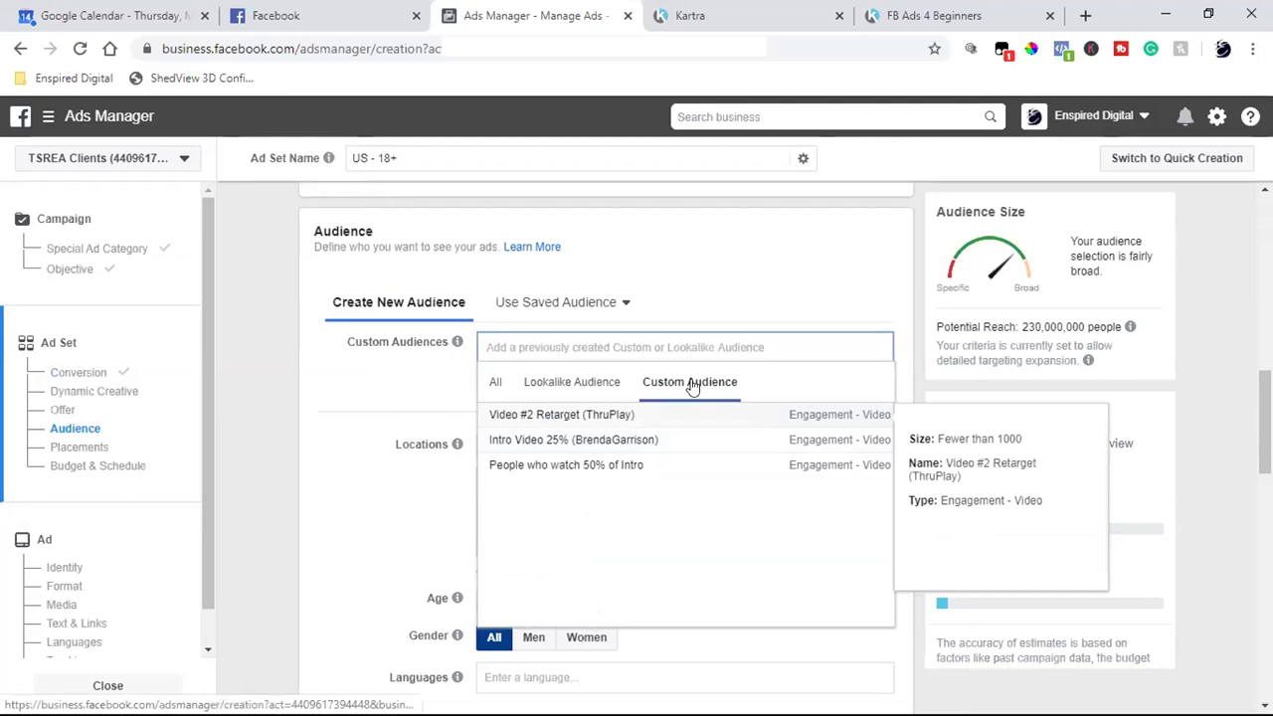
Switch to the Digtial Agency Blueprint ad account, discarding the unsaved campaign, and continue with the Conversions objective to the ad set
{"action": "left_click", "coordinate": [46, 167]}
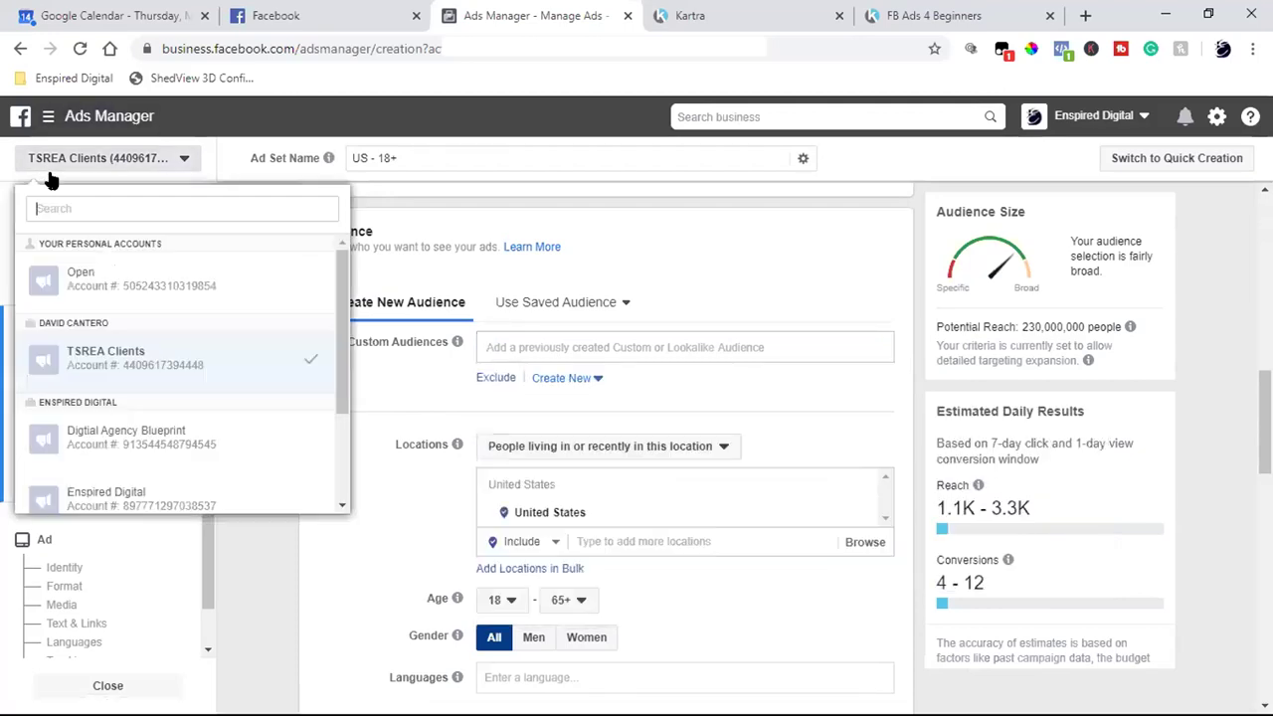
{"action": "left_click", "coordinate": [131, 434]}
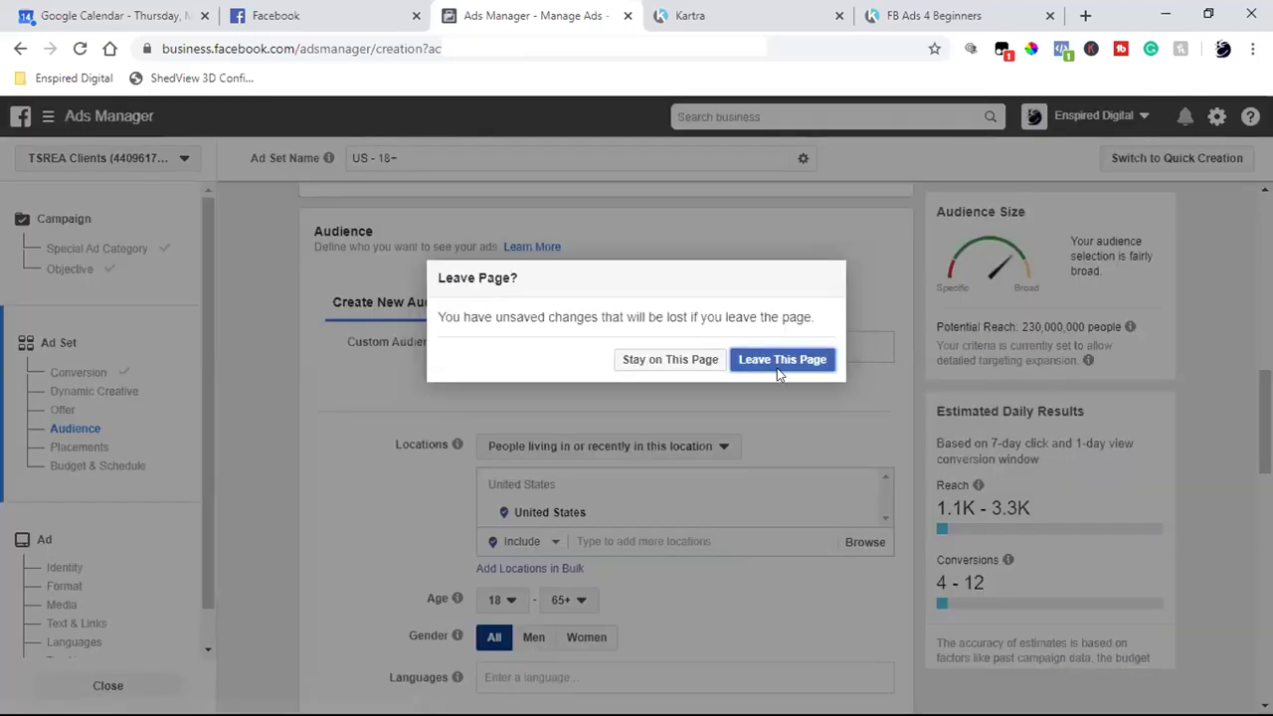
{"action": "left_click", "coordinate": [777, 362]}
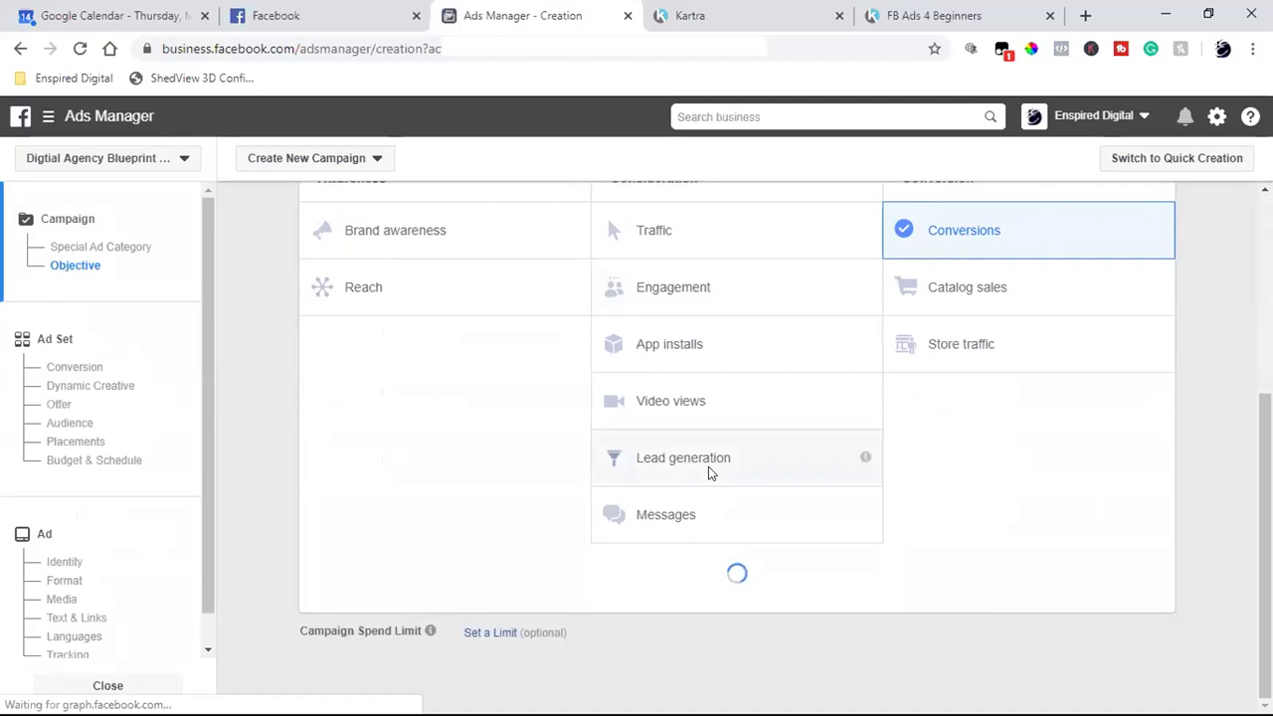
{"action": "scroll", "coordinate": [709, 487], "scroll_direction": "down", "scroll_amount": 3}
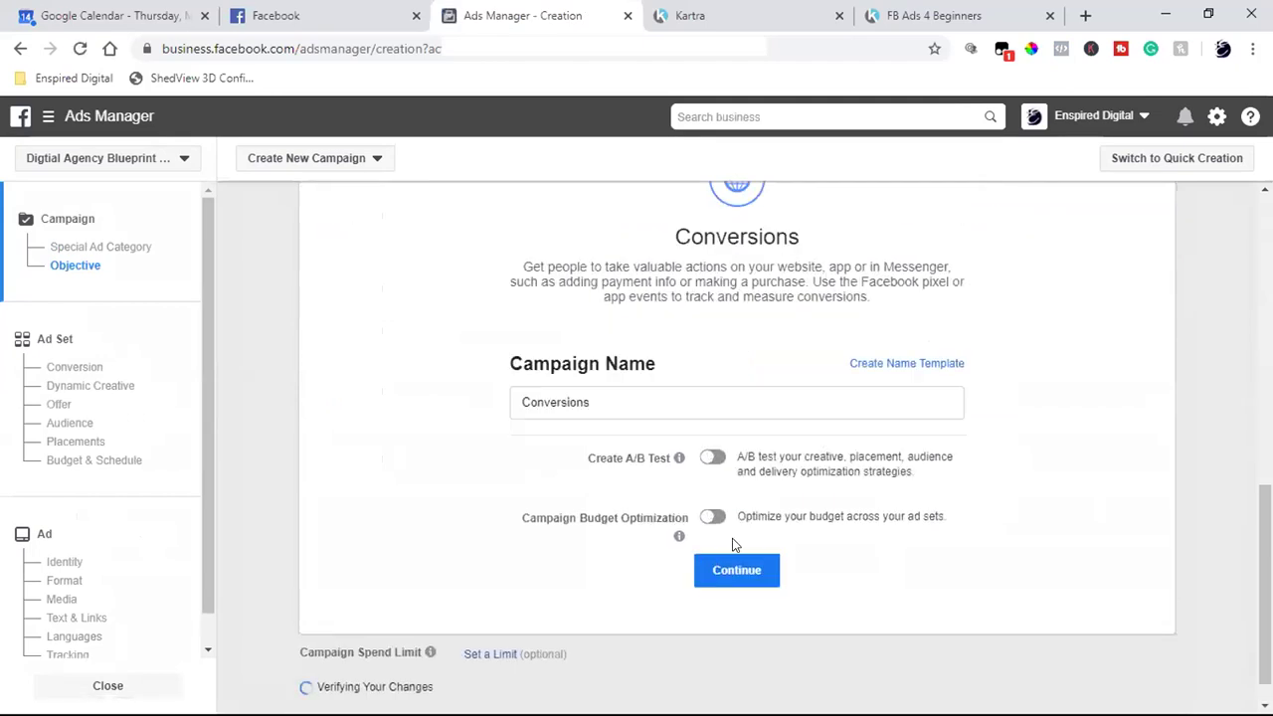
{"action": "left_click", "coordinate": [706, 569]}
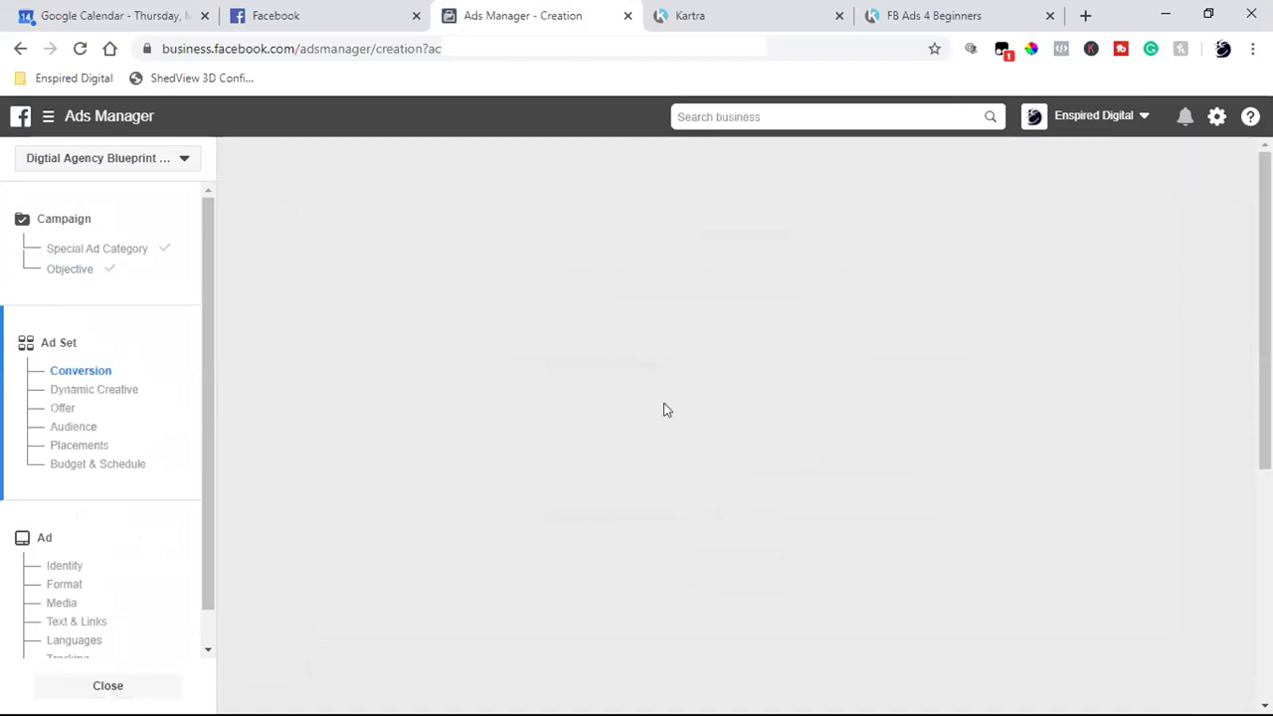
Examine the custom audiences available in the Digtial Agency Blueprint ad account from the ad set's Audience section
{"action": "scroll", "coordinate": [381, 471], "scroll_direction": "down", "scroll_amount": 2}
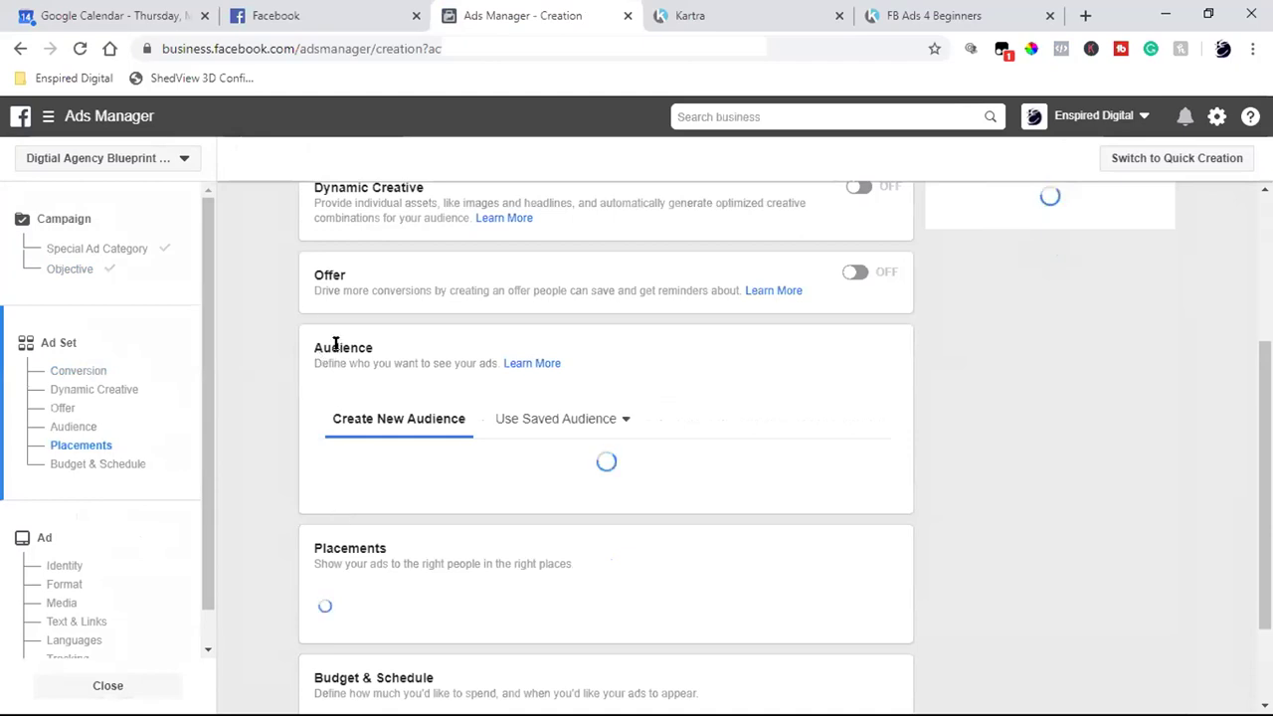
{"action": "double_click", "coordinate": [335, 344]}
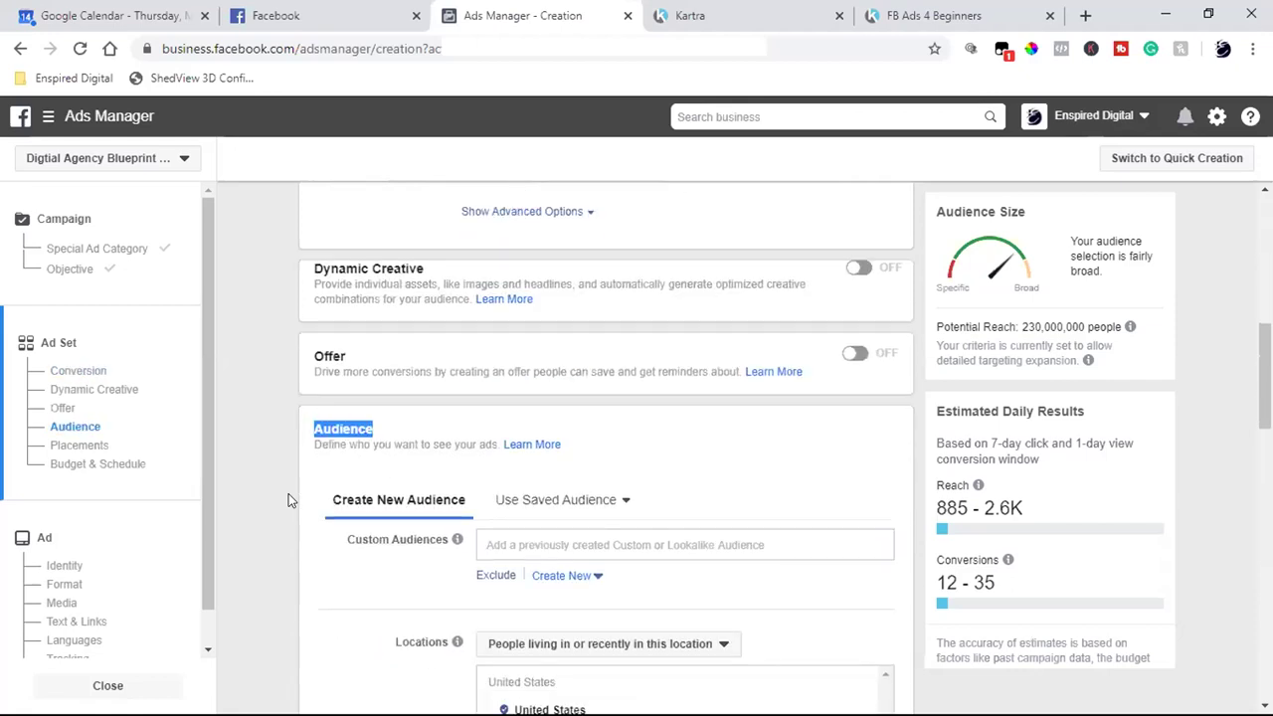
{"action": "scroll", "coordinate": [327, 500], "scroll_direction": "down", "scroll_amount": 2}
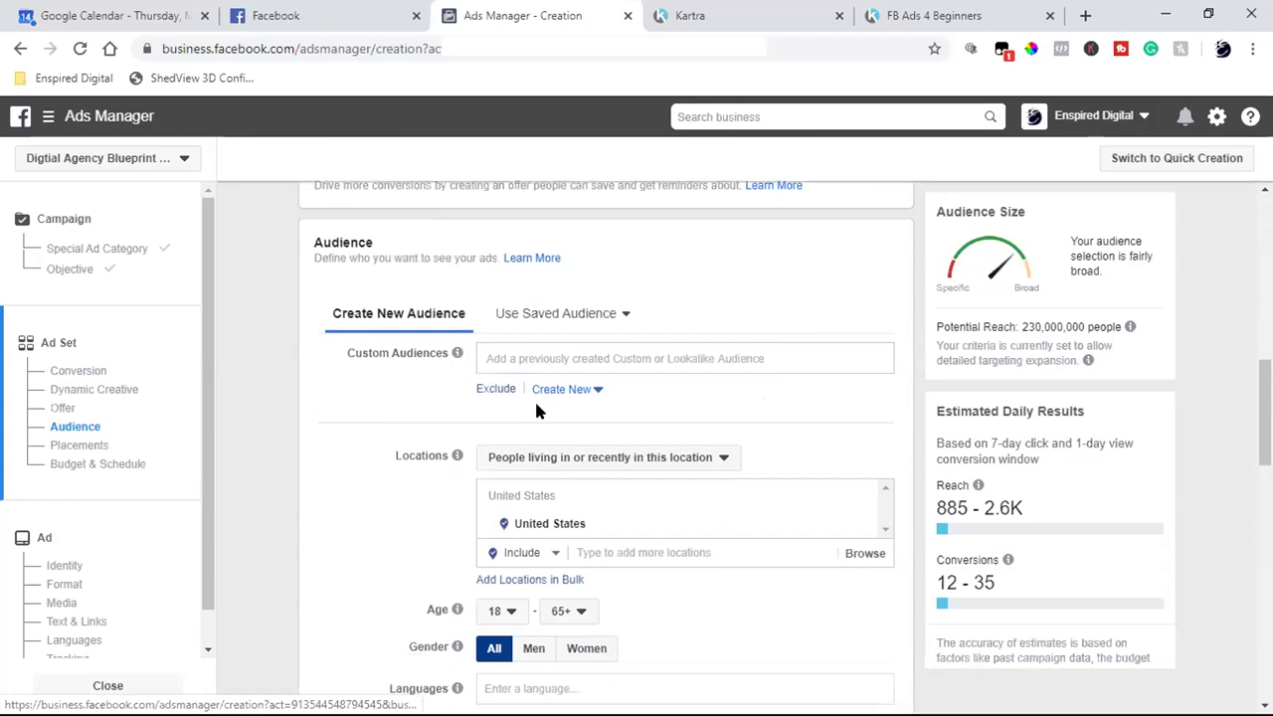
{"action": "left_click", "coordinate": [561, 359]}
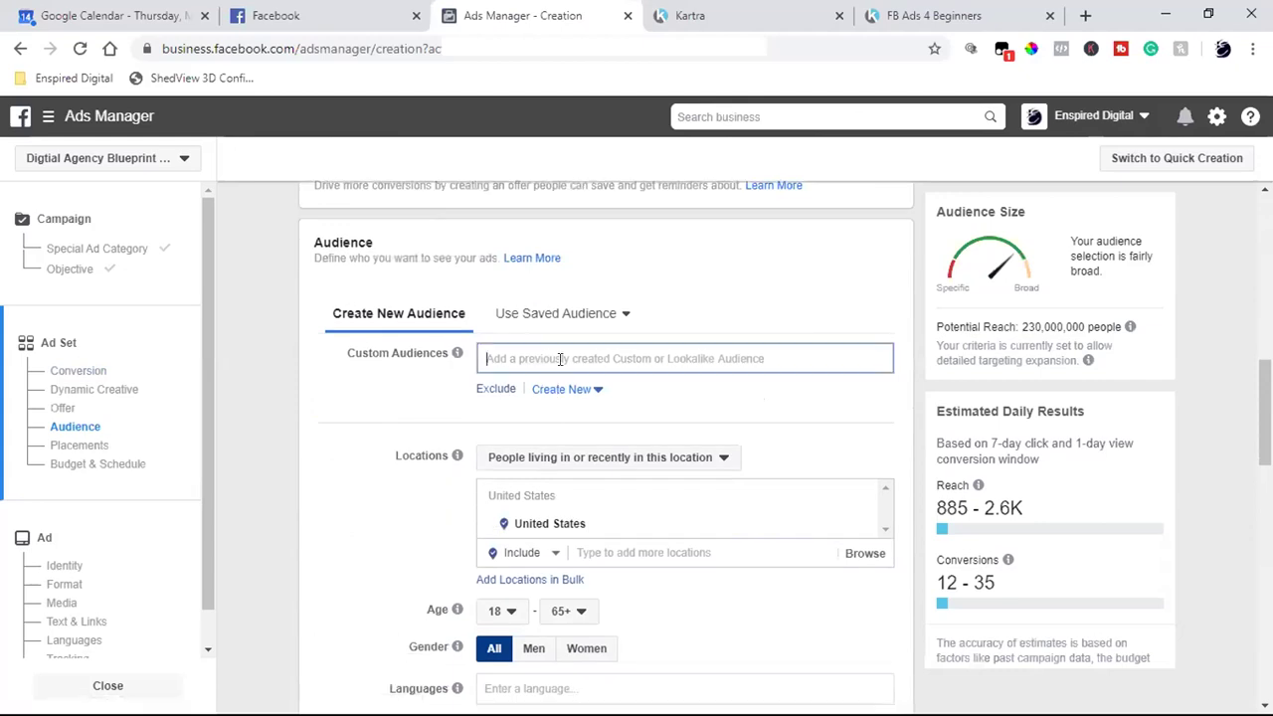
{"action": "left_click", "coordinate": [682, 396]}
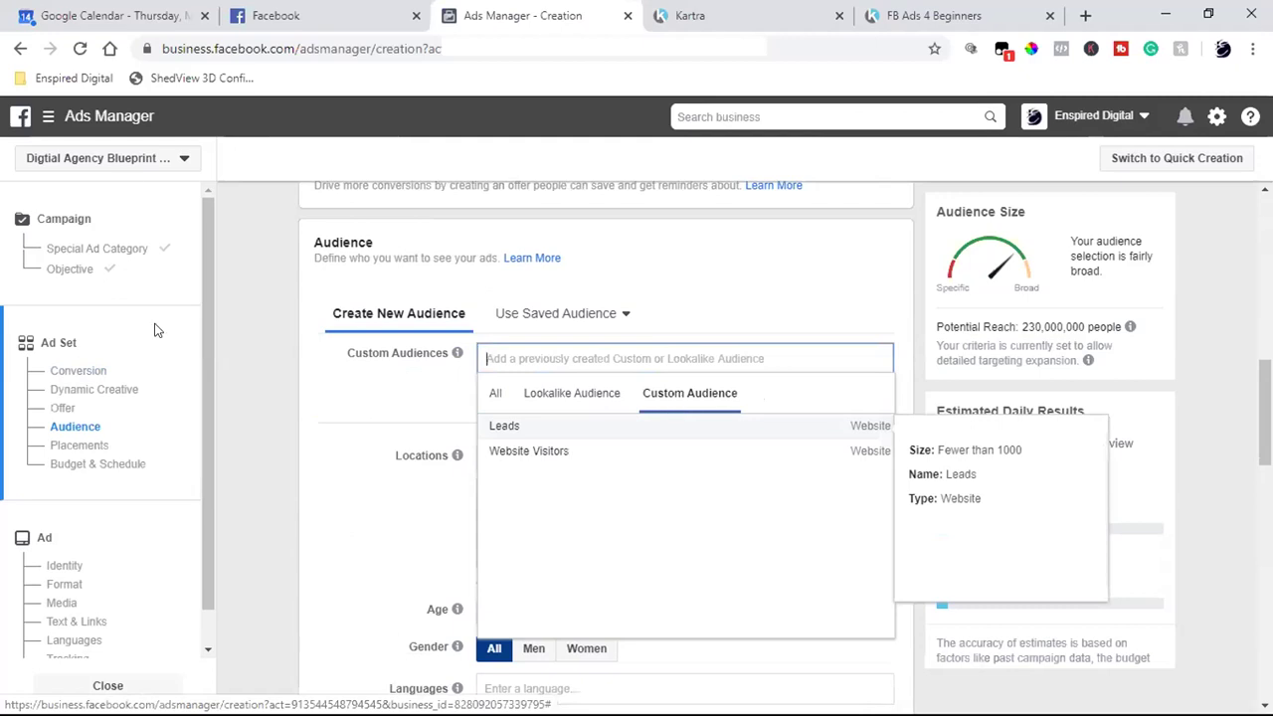
Switch the campaign creation to the FB Ads 4 Beginners ad account
{"action": "left_click", "coordinate": [42, 159]}
{"action": "left_click", "coordinate": [42, 159]}
{"action": "scroll", "coordinate": [156, 435], "scroll_direction": "down", "scroll_amount": 3}
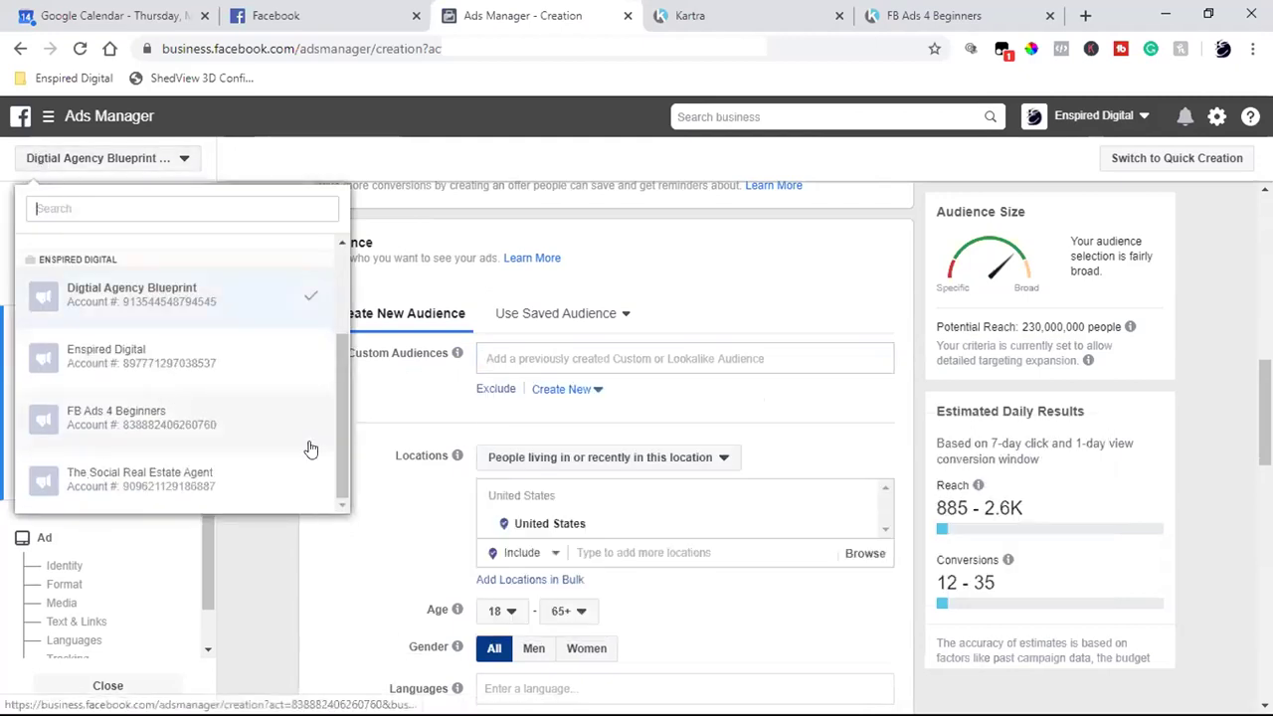
{"action": "left_click", "coordinate": [188, 425]}
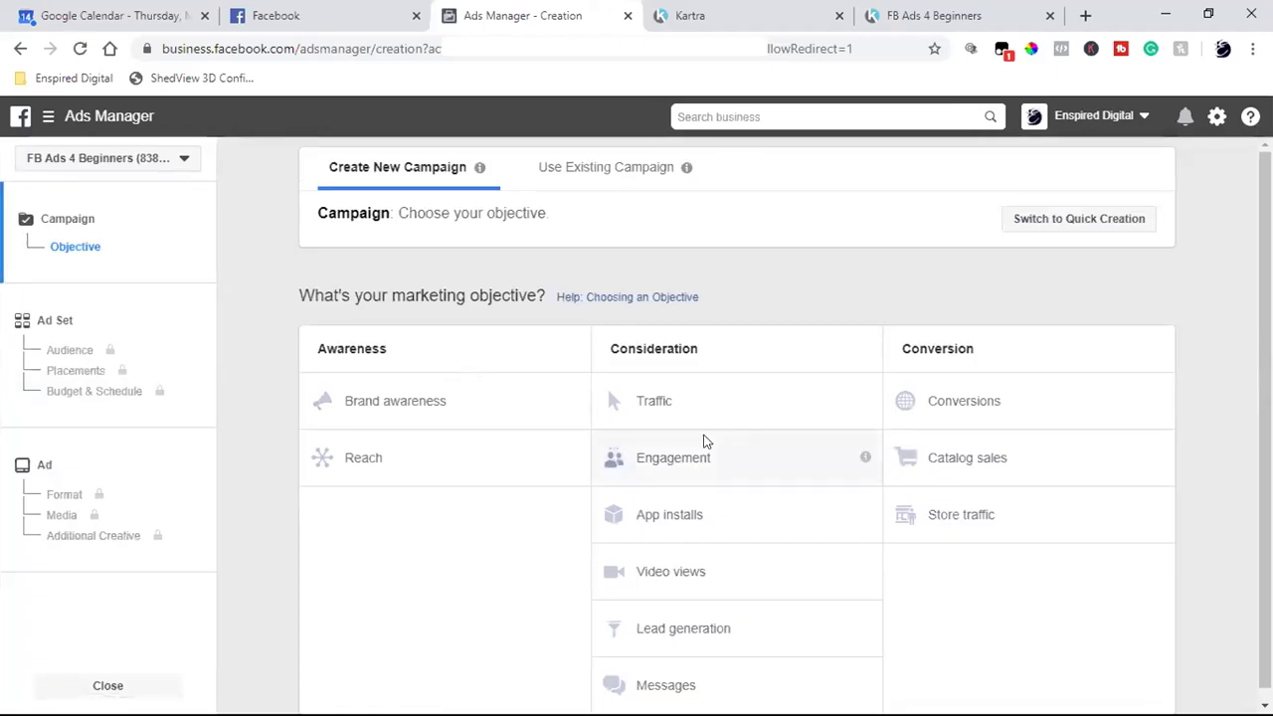
Choose the Conversions objective for the new campaign and continue to the ad set's Audience section
{"action": "left_click", "coordinate": [961, 529]}
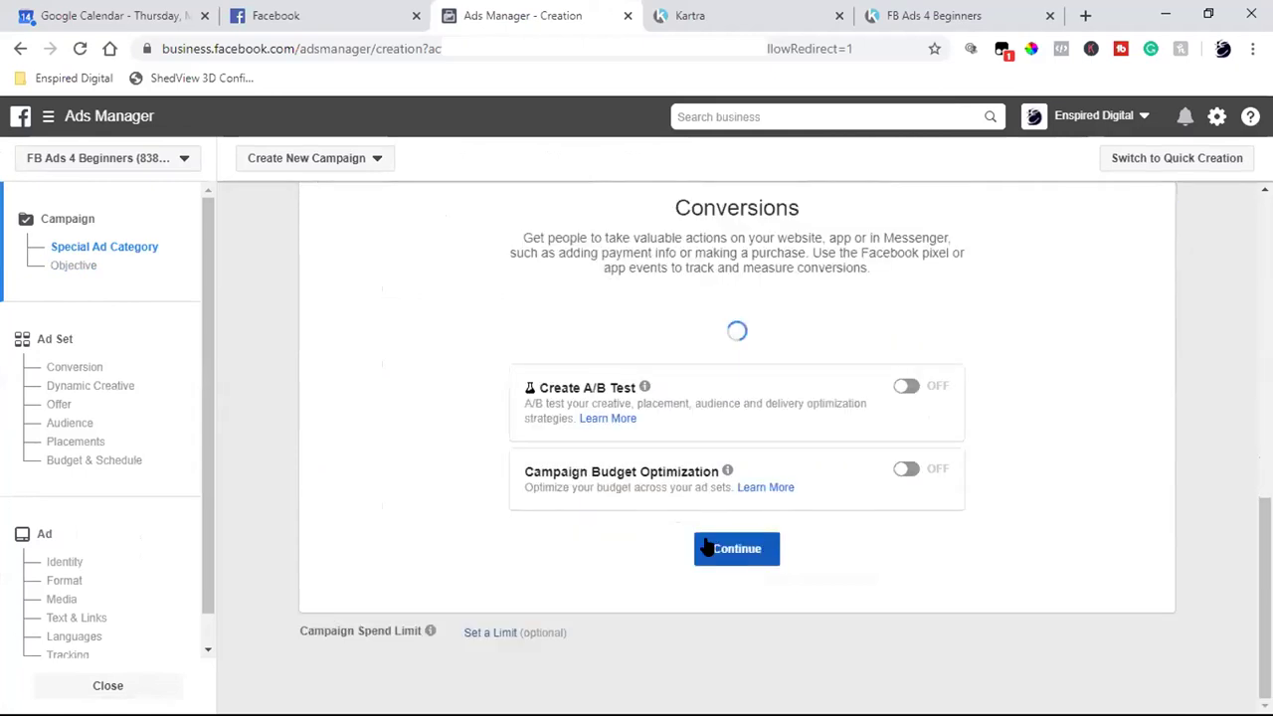
{"action": "left_click", "coordinate": [736, 585]}
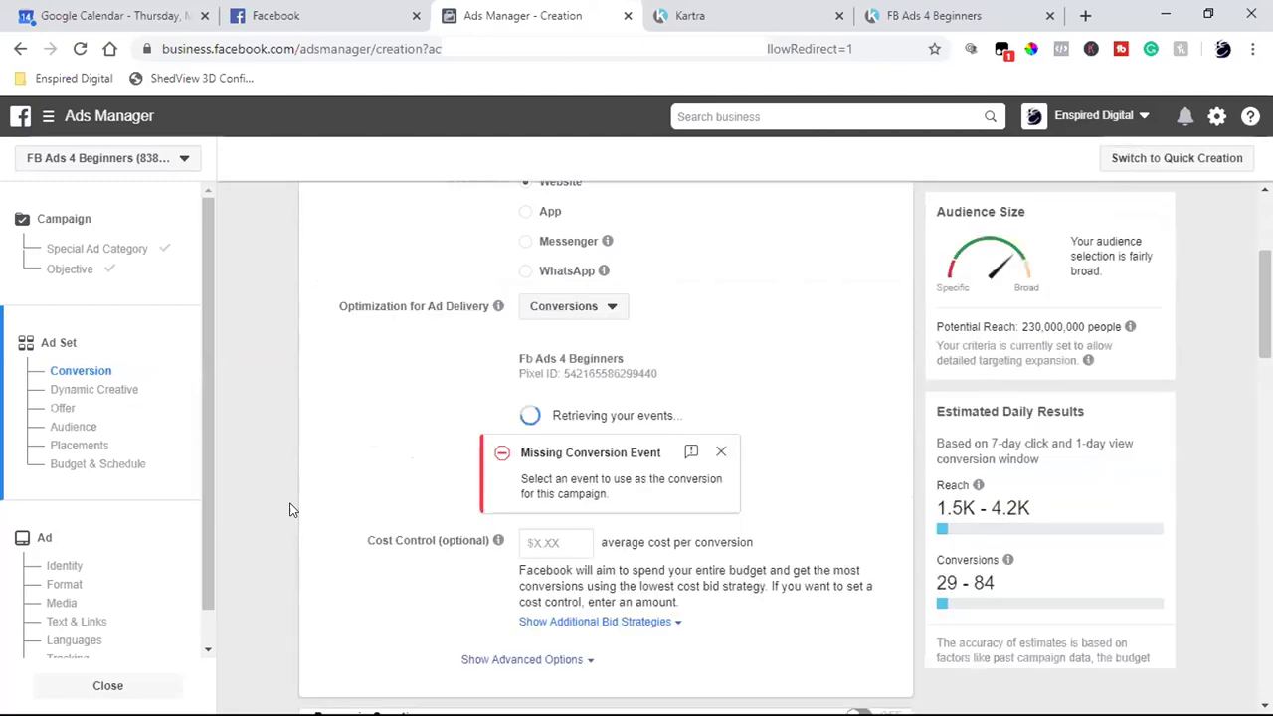
{"action": "scroll", "coordinate": [290, 510], "scroll_direction": "down", "scroll_amount": 6}
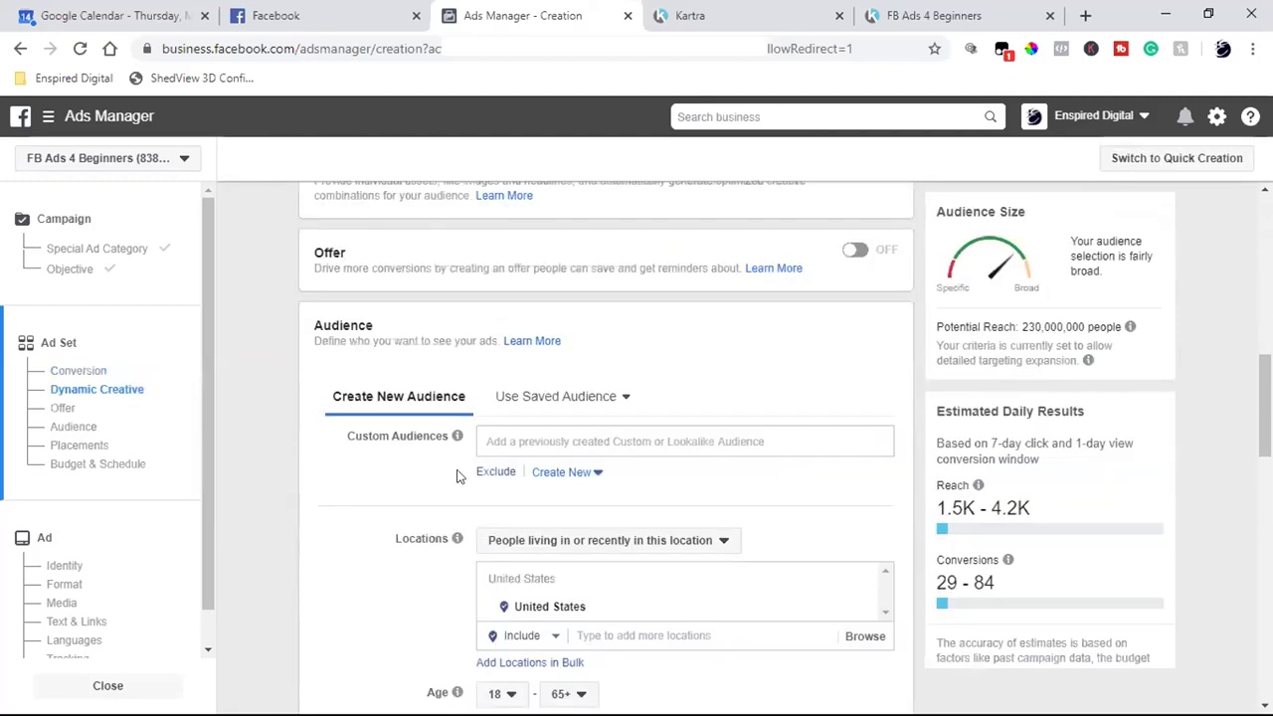
Include the website custom audience FB Ads 4 Beginners (Landing Page Views Only) in the ad set's targeting
{"action": "left_click", "coordinate": [536, 444]}
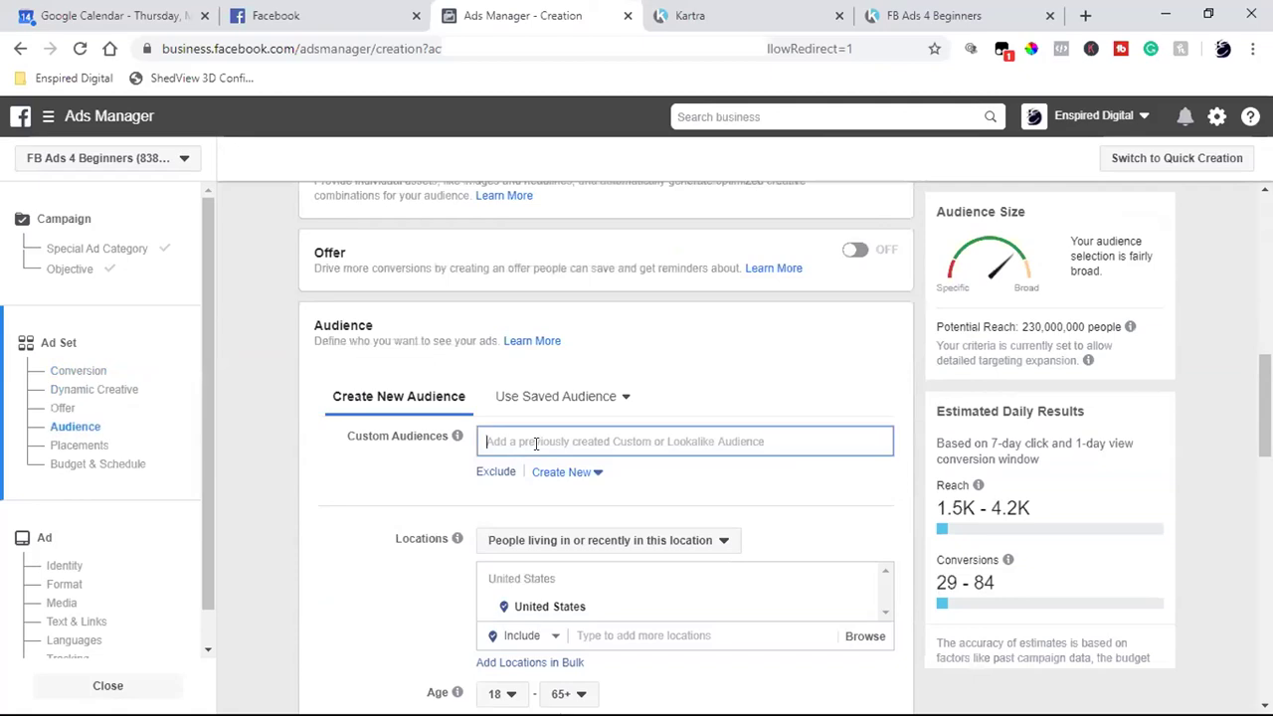
{"action": "left_click", "coordinate": [670, 441]}
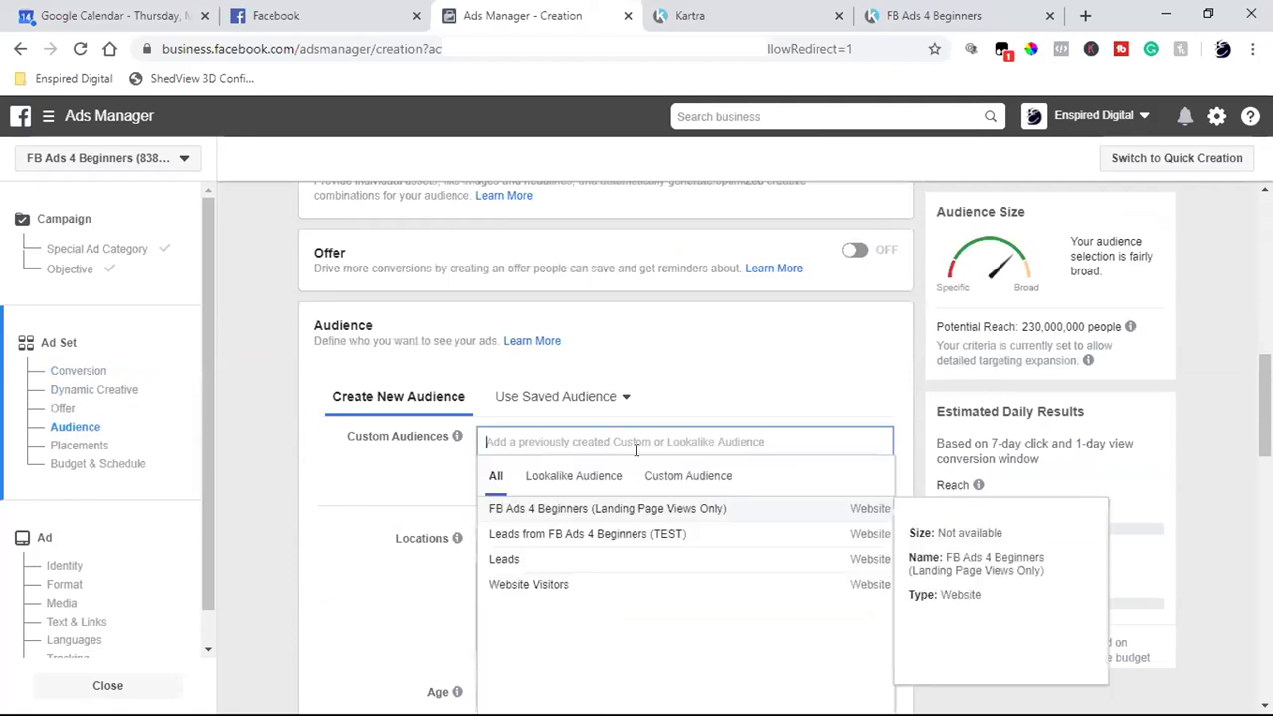
{"action": "left_click", "coordinate": [707, 483]}
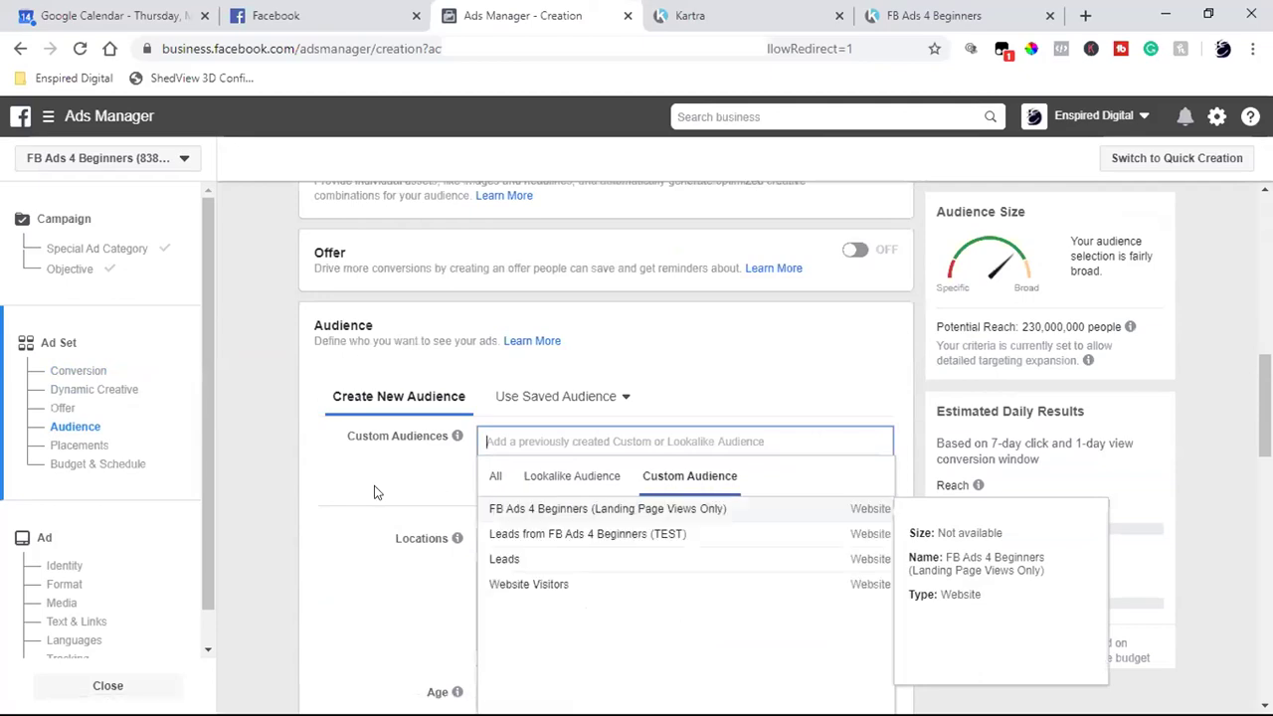
{"action": "scroll", "coordinate": [374, 491], "scroll_direction": "down", "scroll_amount": 2}
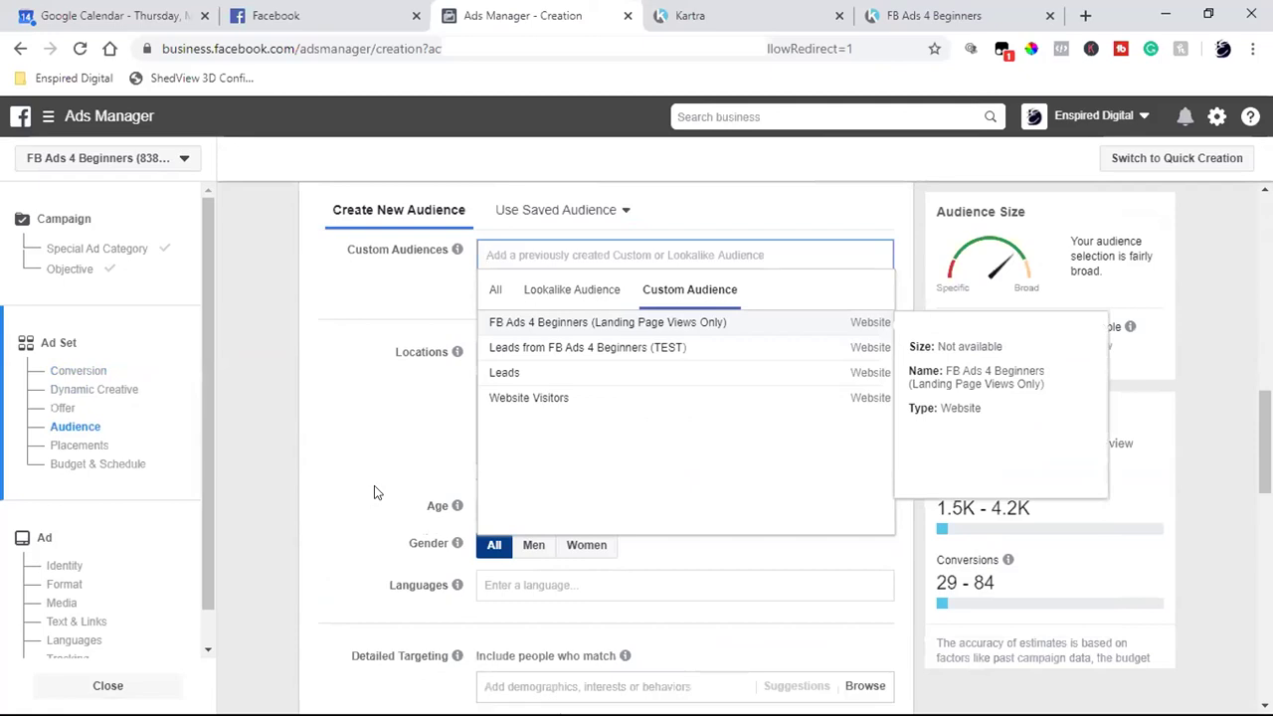
{"action": "left_click", "coordinate": [616, 328]}
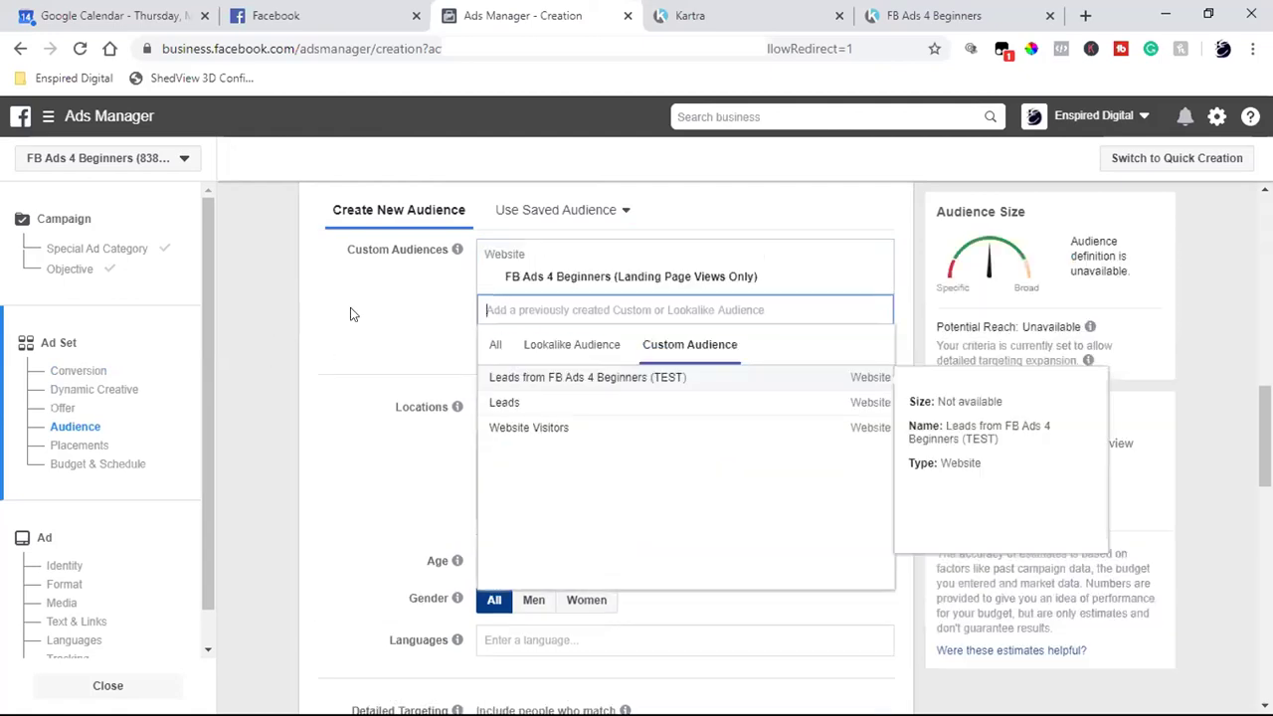
{"action": "left_click", "coordinate": [375, 315]}
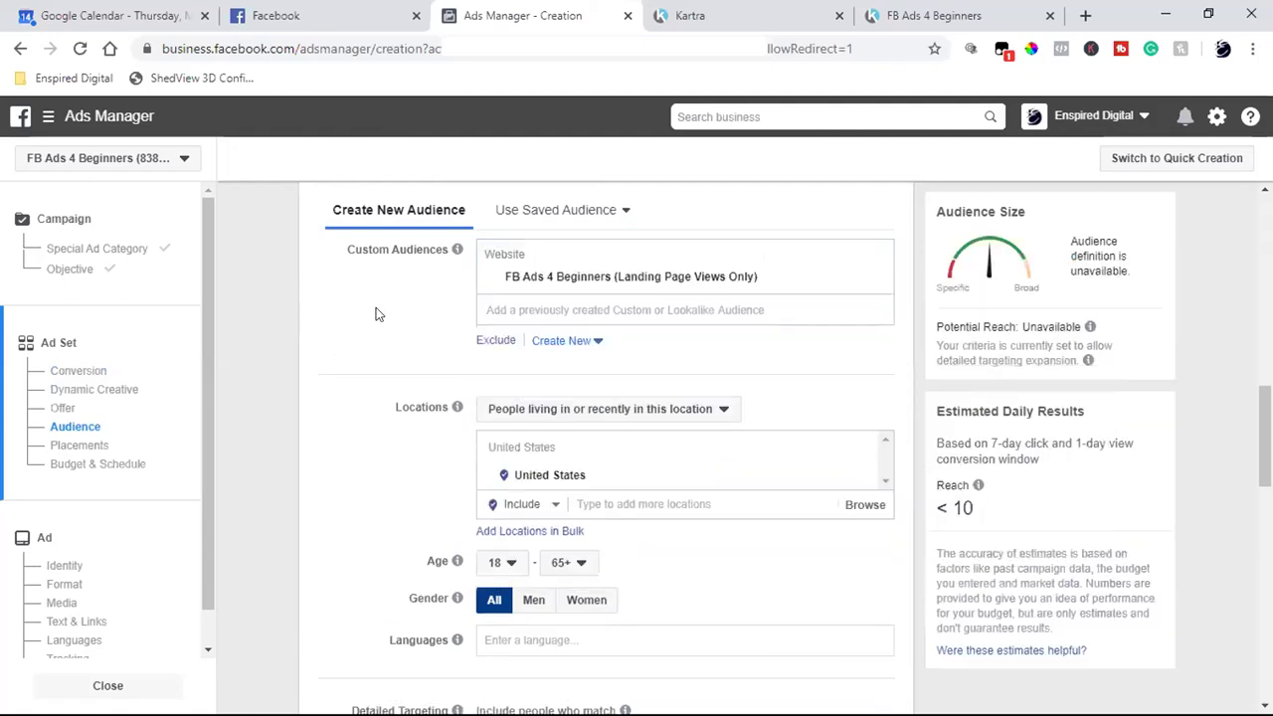
Exclude the Leads website custom audience from the ad set's targeting
{"action": "left_click", "coordinate": [492, 342]}
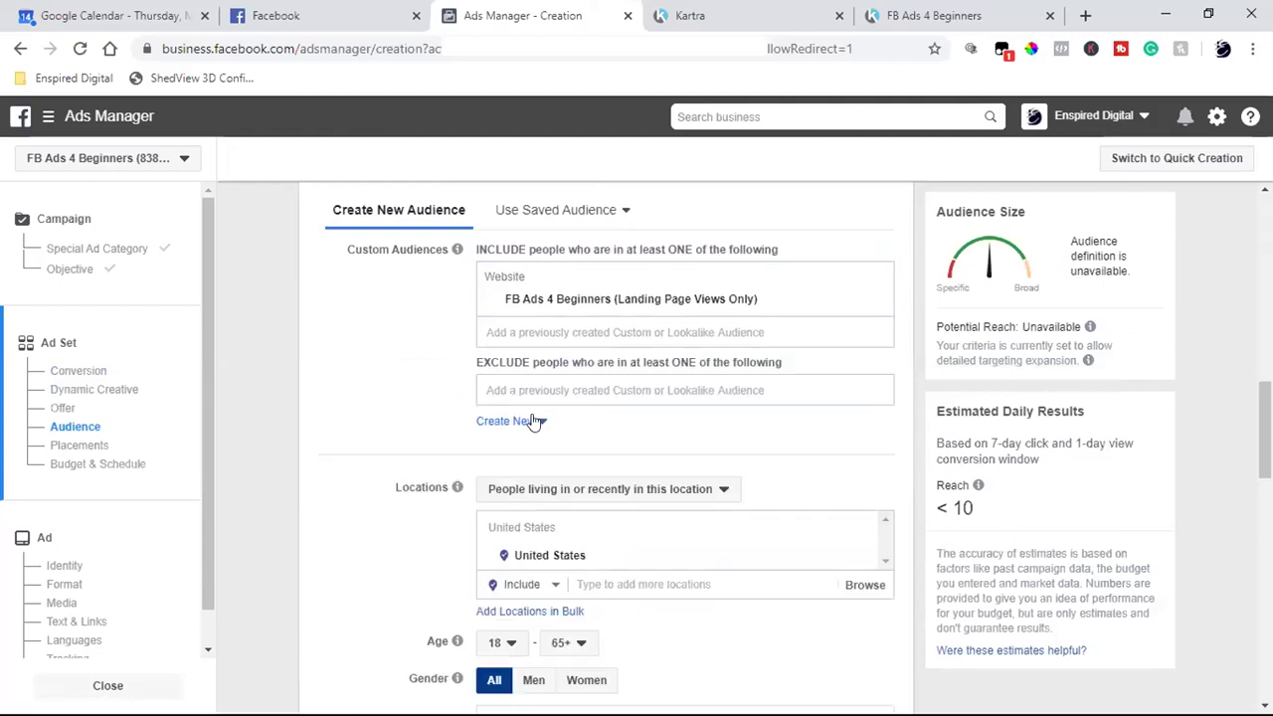
{"action": "left_click", "coordinate": [569, 388]}
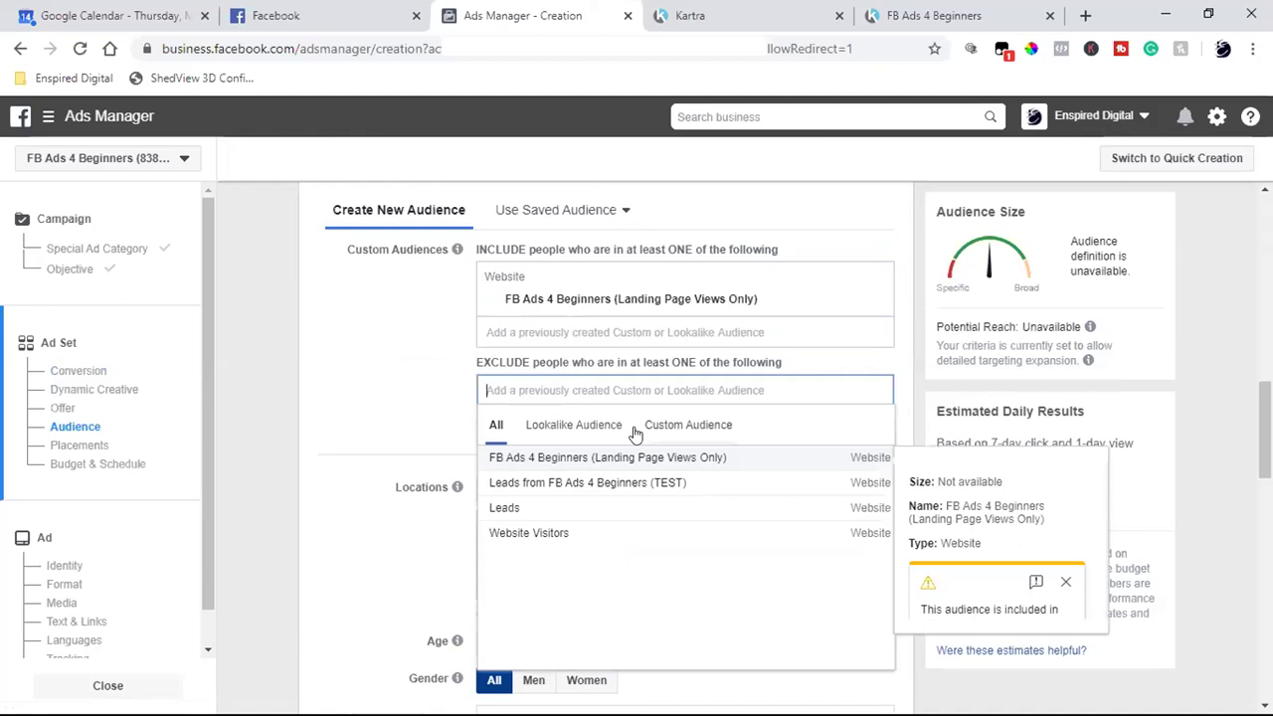
{"action": "left_click", "coordinate": [651, 431]}
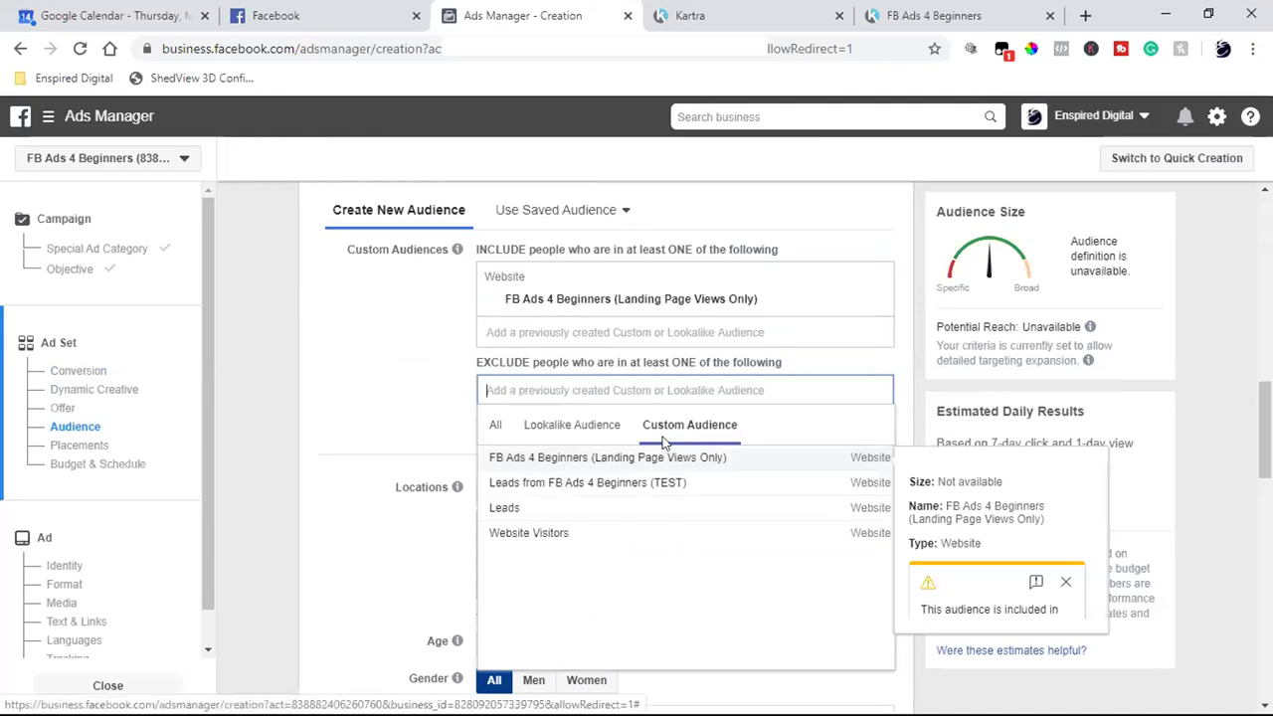
{"action": "left_click", "coordinate": [530, 509]}
{"action": "left_click", "coordinate": [366, 383]}
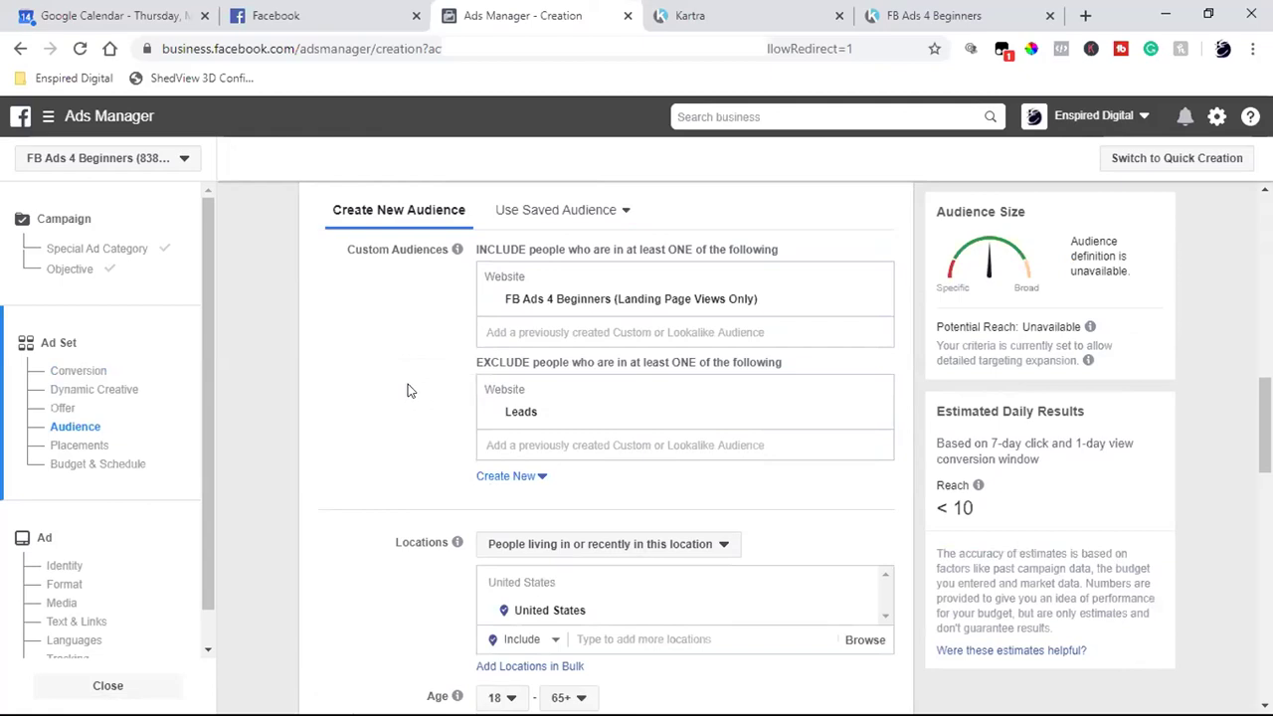
Leave the campaign creation and open Events Manager for the FB Ads 4 Beginners ad account
{"action": "left_click", "coordinate": [43, 124]}
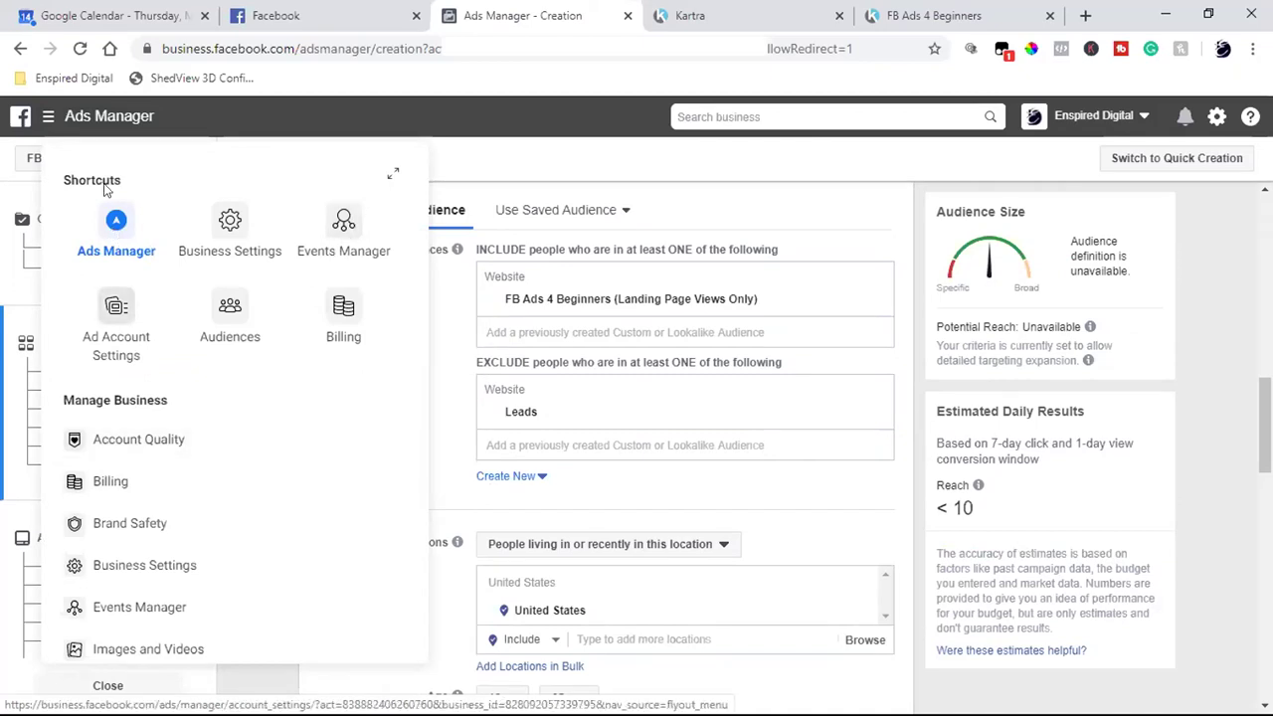
{"action": "left_click", "coordinate": [45, 117]}
{"action": "left_click", "coordinate": [45, 116]}
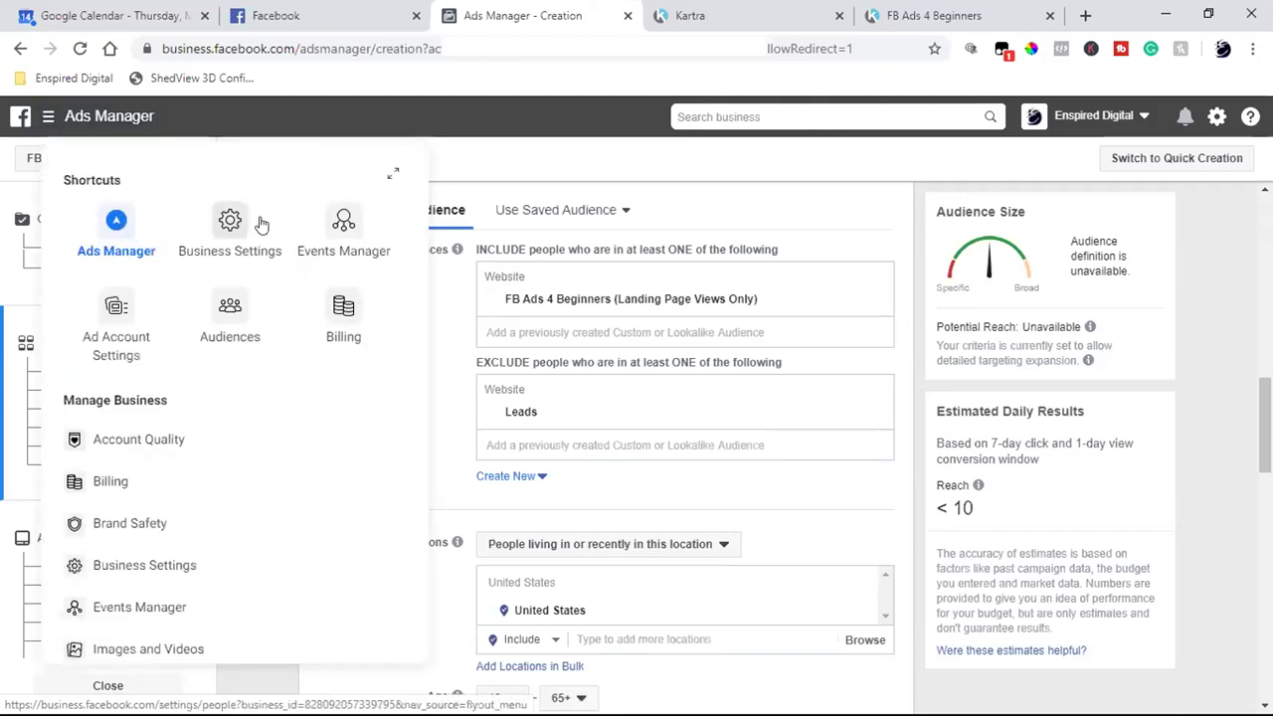
{"action": "left_click", "coordinate": [325, 224]}
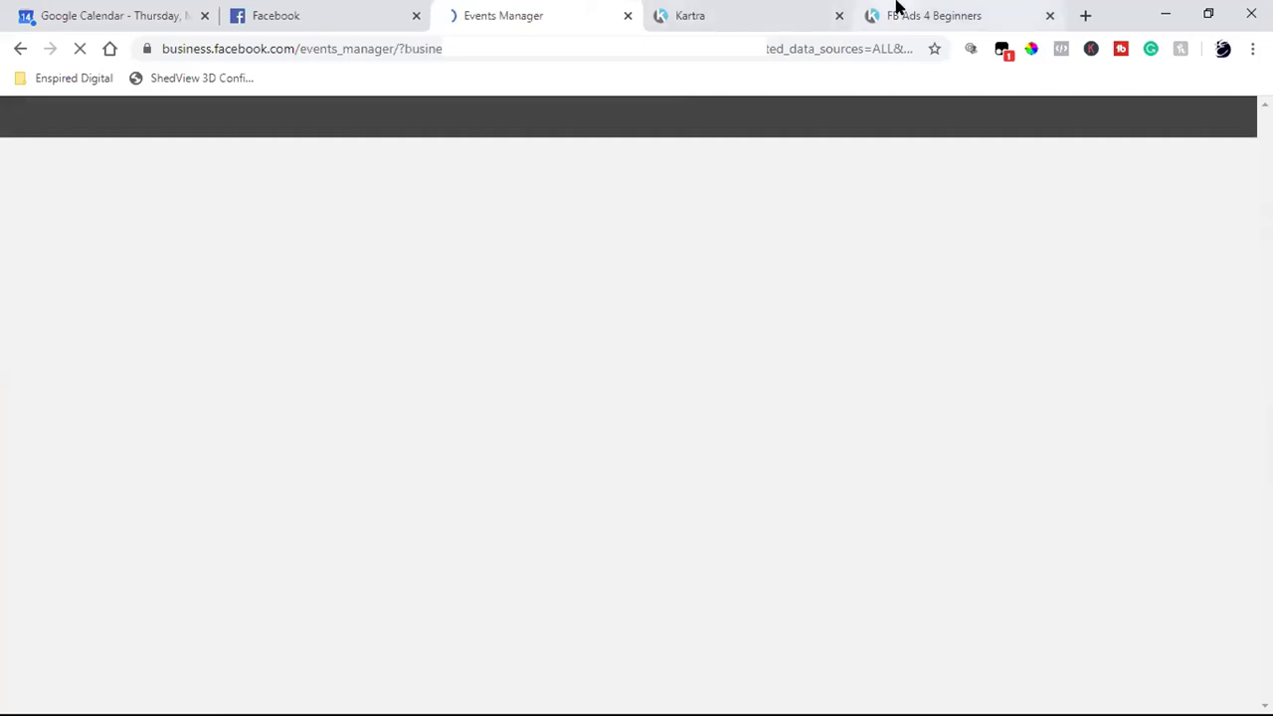
{"action": "left_click", "coordinate": [895, 10]}
{"action": "left_click", "coordinate": [747, 10]}
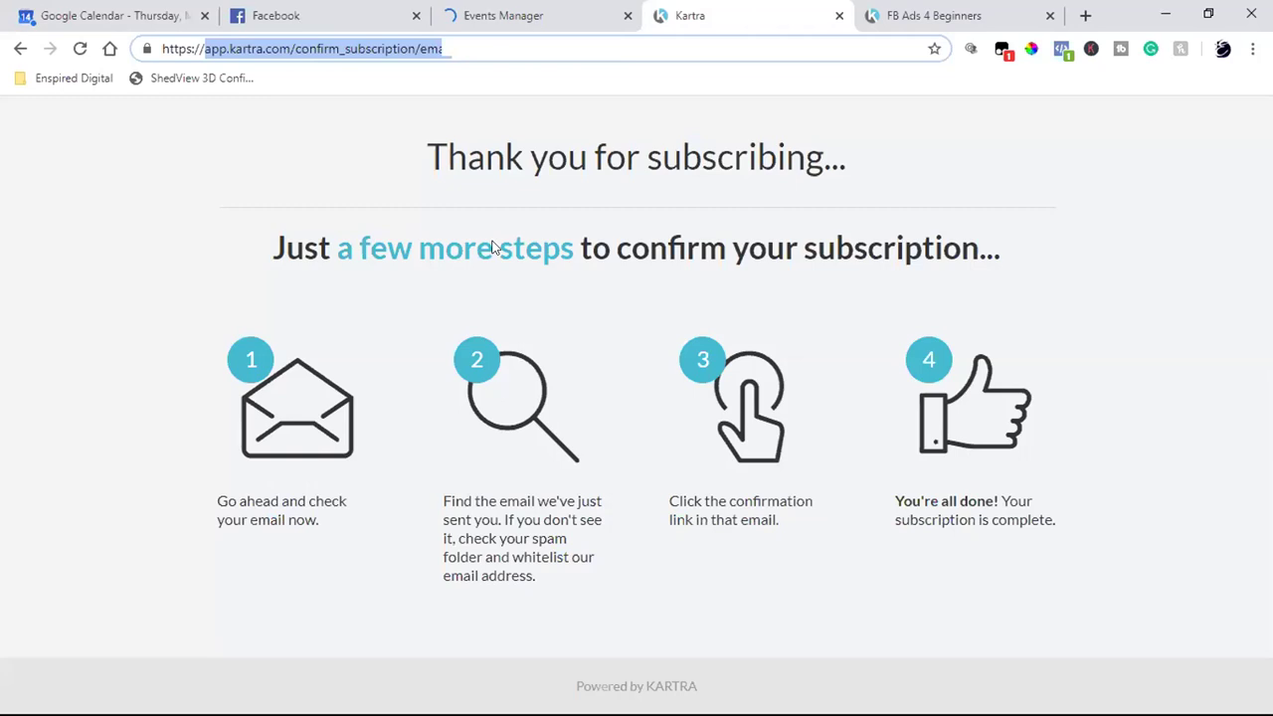
{"action": "left_click", "coordinate": [503, 10]}
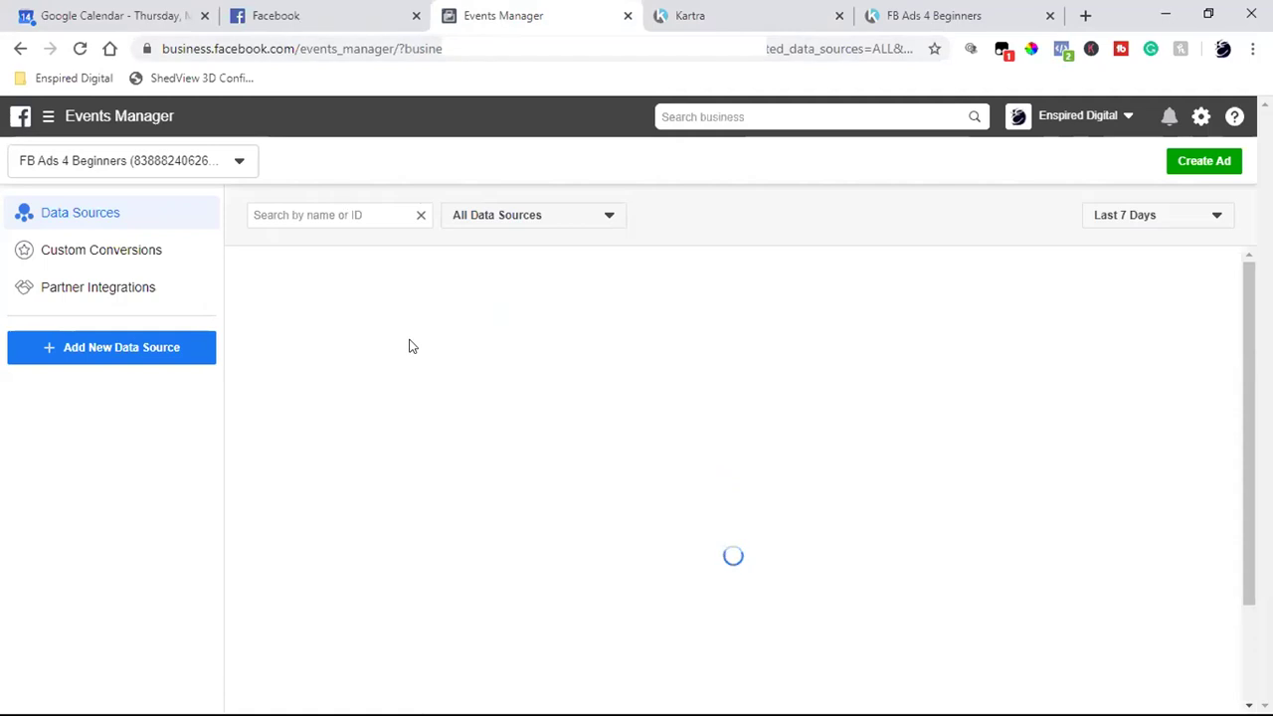
{"action": "left_click", "coordinate": [676, 15]}
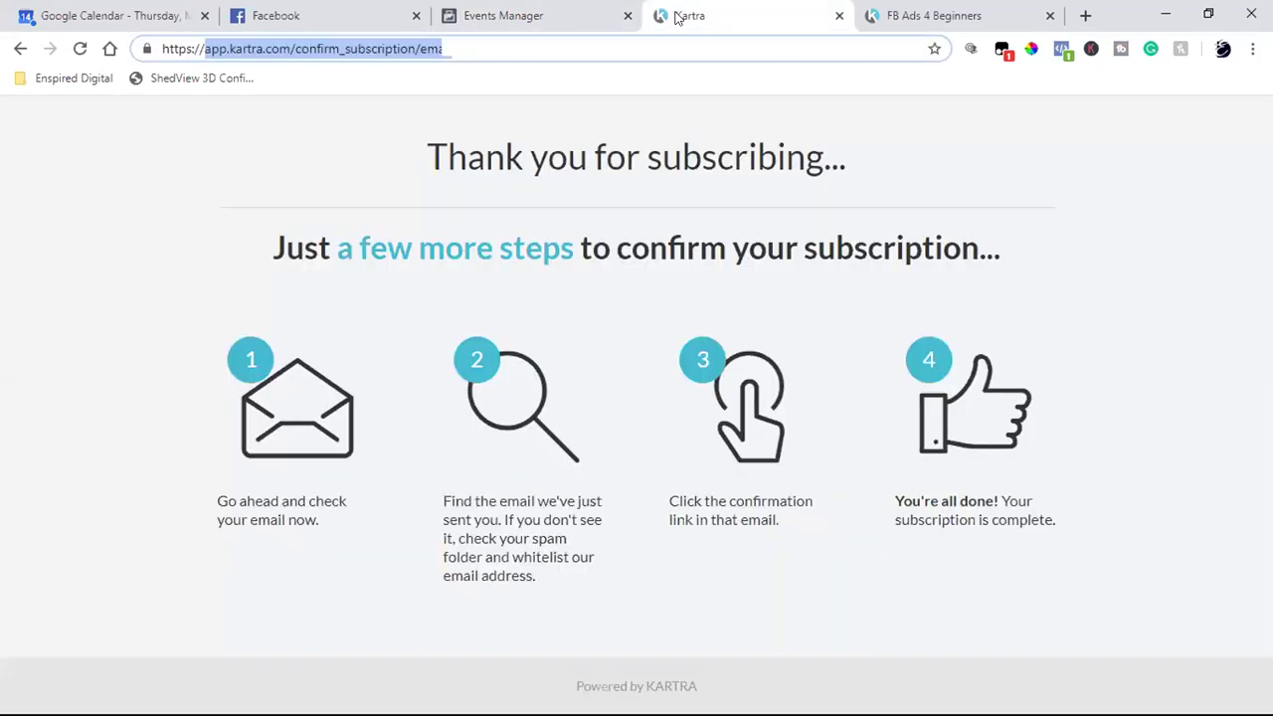
{"action": "left_click", "coordinate": [285, 48]}
{"action": "left_click_drag", "start_coordinate": [205, 47], "coordinate": [886, 45]}
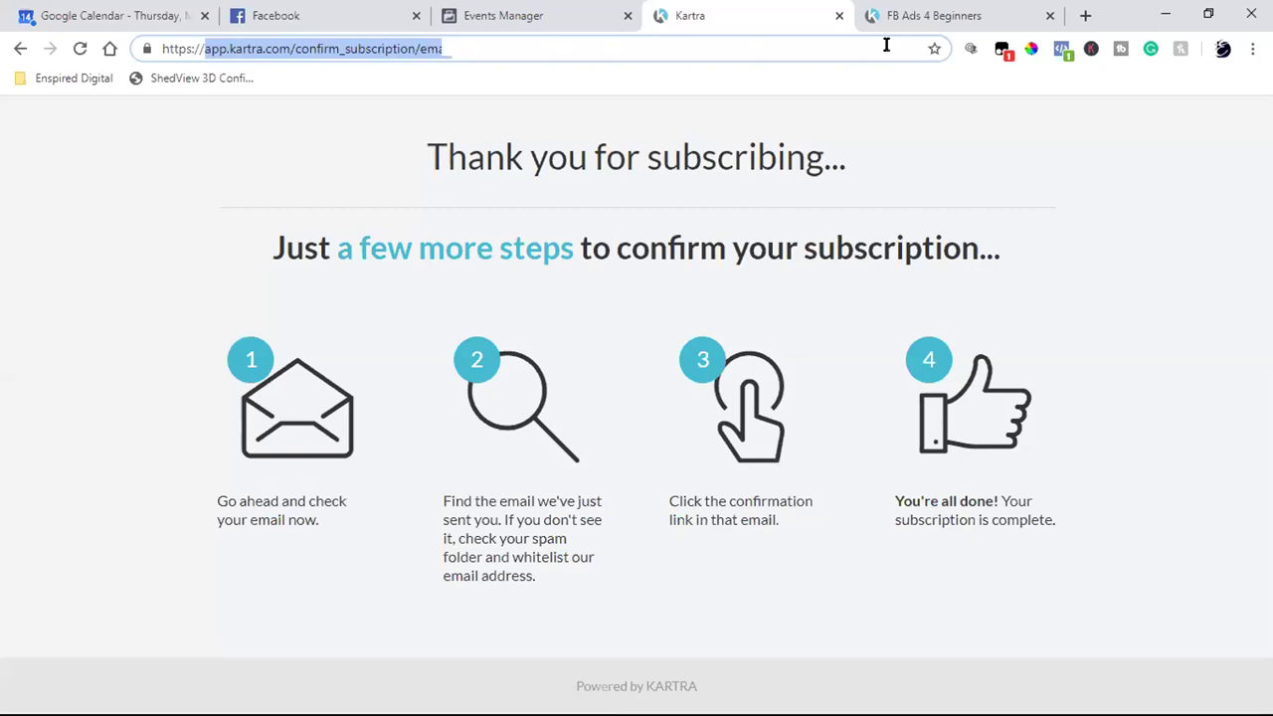
{"action": "left_click", "coordinate": [185, 57]}
{"action": "double_click", "coordinate": [185, 57]}
{"action": "left_click", "coordinate": [200, 48]}
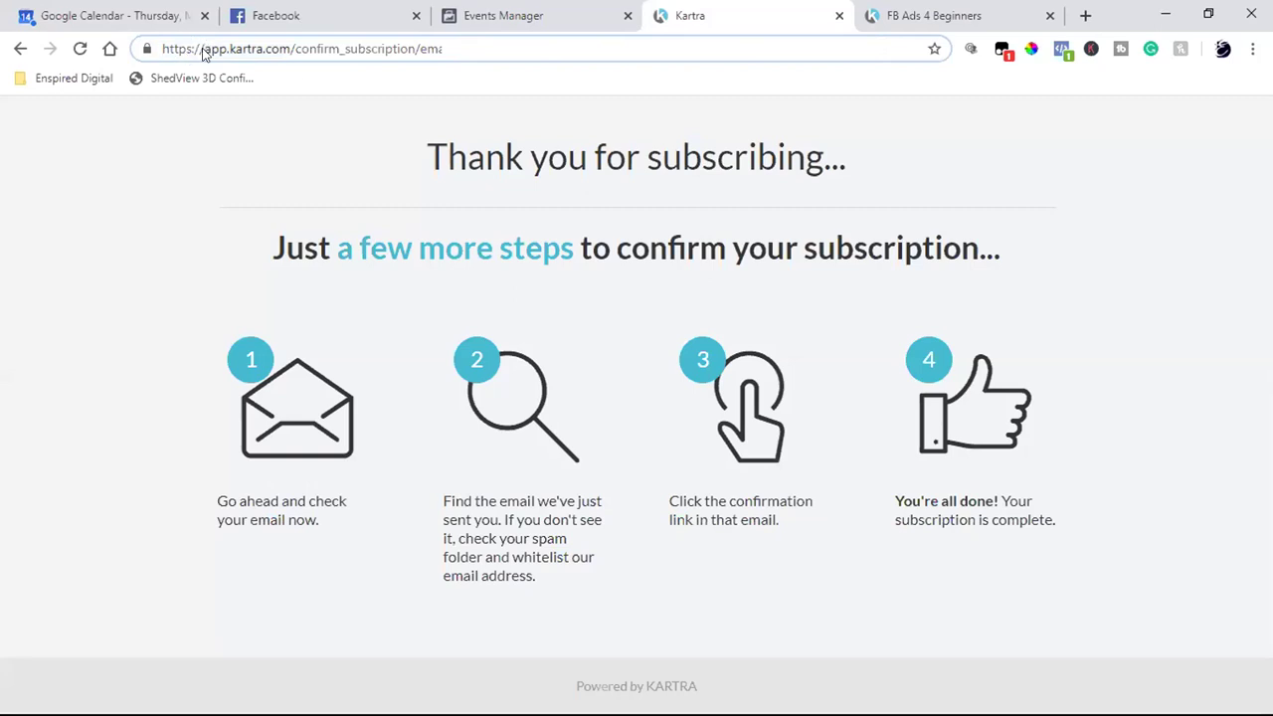
{"action": "left_click_drag", "start_coordinate": [202, 50], "coordinate": [522, 68]}
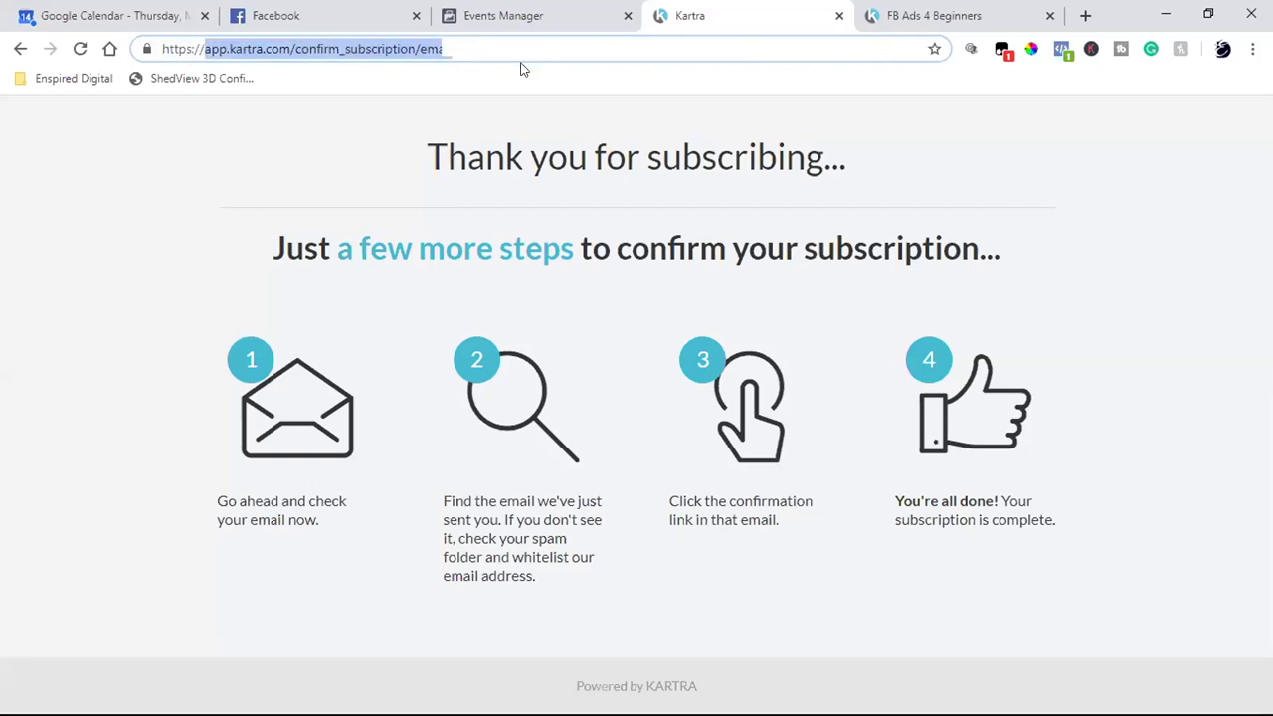
{"action": "right_click", "coordinate": [294, 52]}
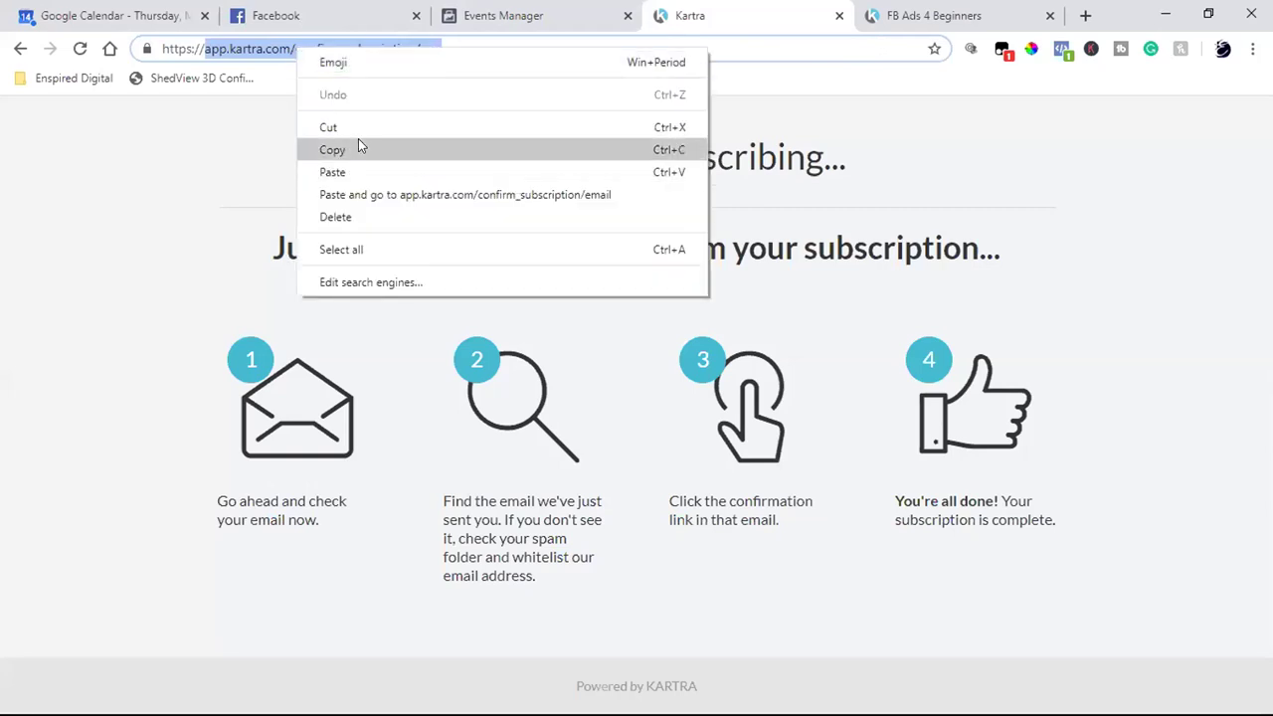
{"action": "left_click", "coordinate": [359, 142]}
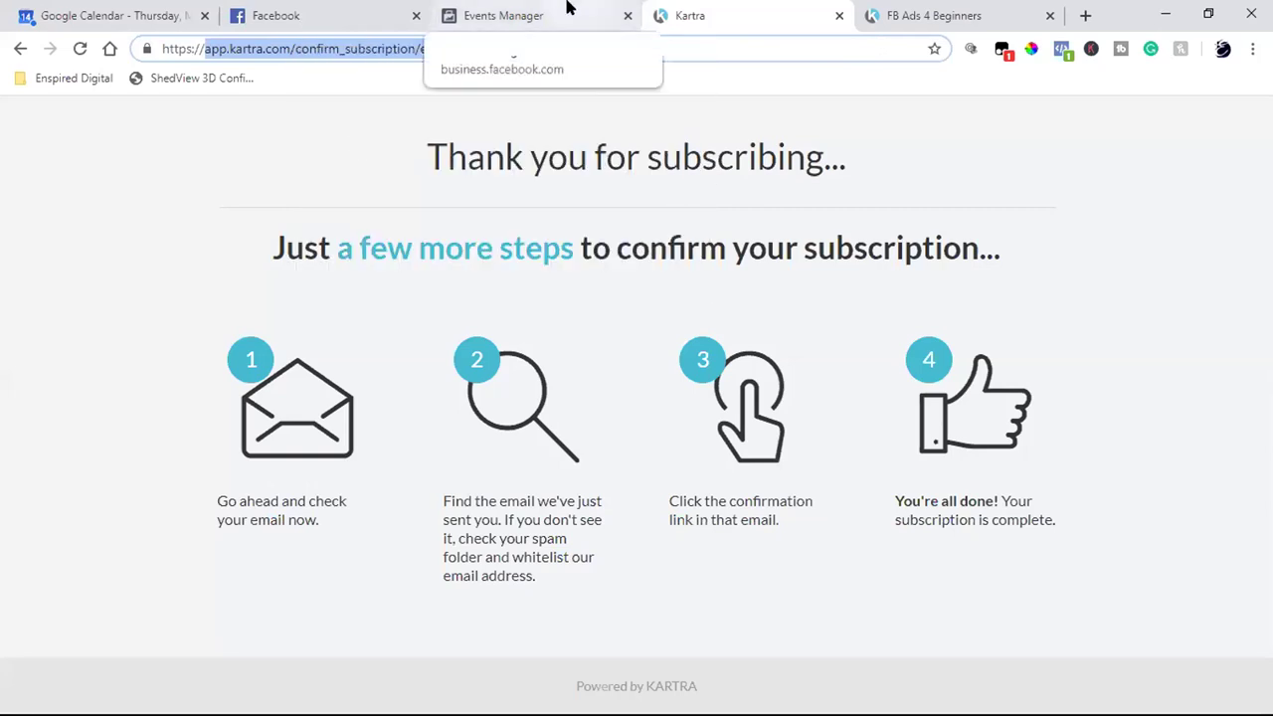
{"action": "left_click", "coordinate": [537, 15]}
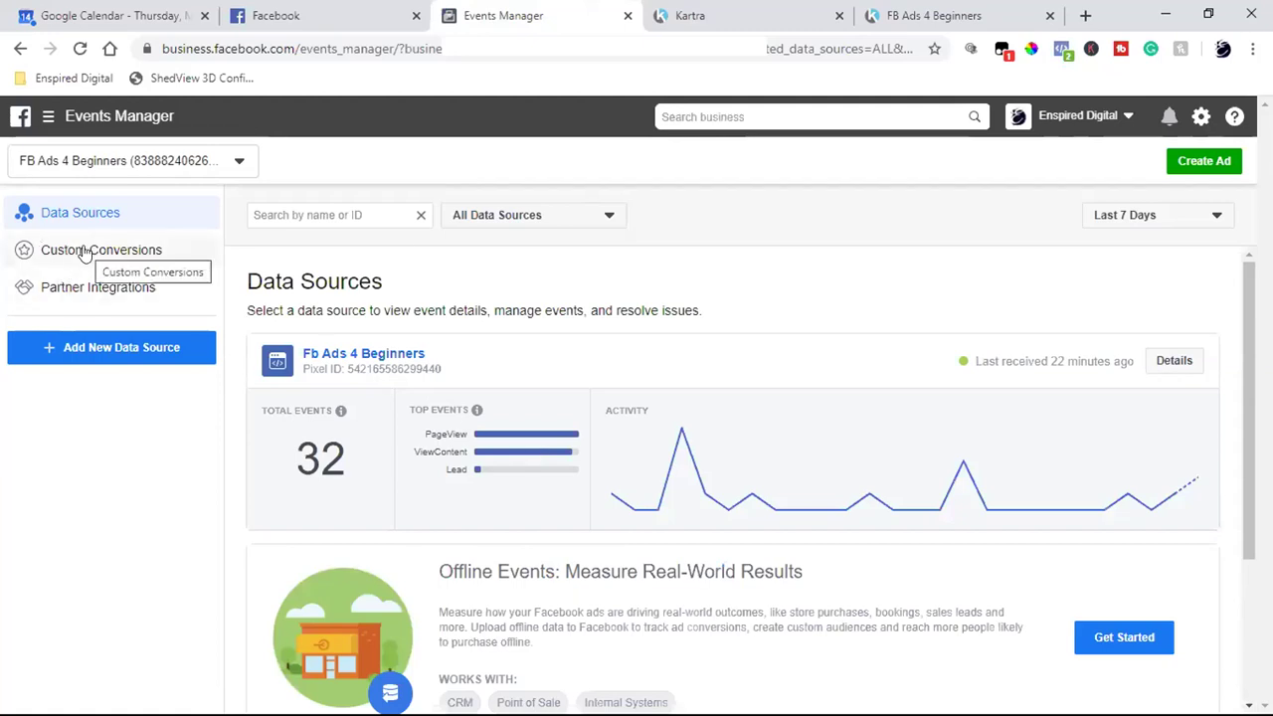
{"action": "left_click", "coordinate": [741, 115]}
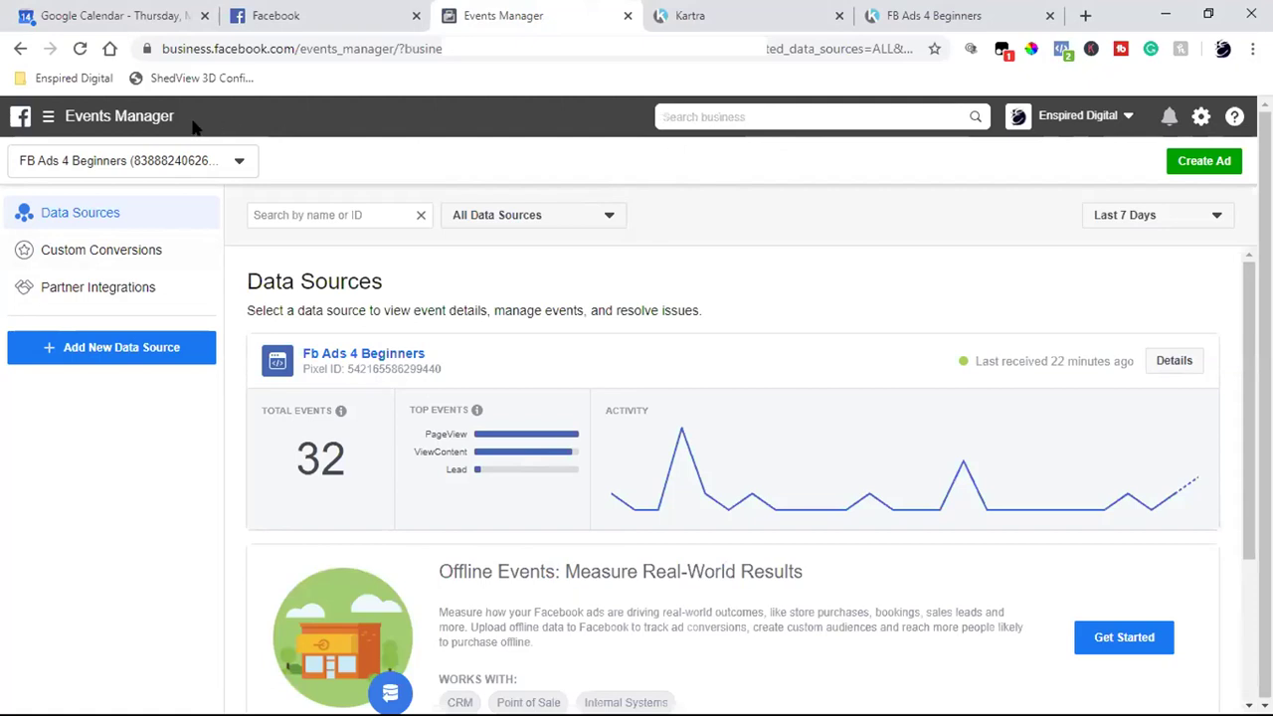
{"action": "left_click", "coordinate": [48, 116]}
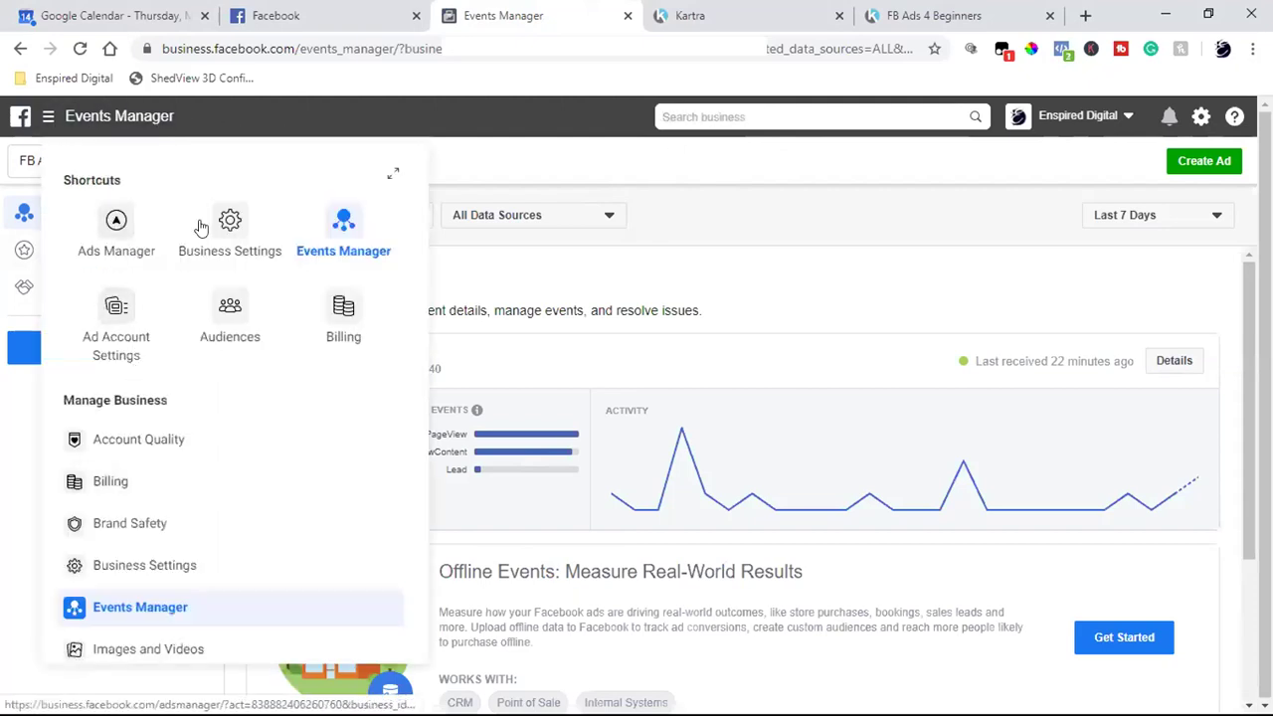
{"action": "left_click", "coordinate": [729, 109]}
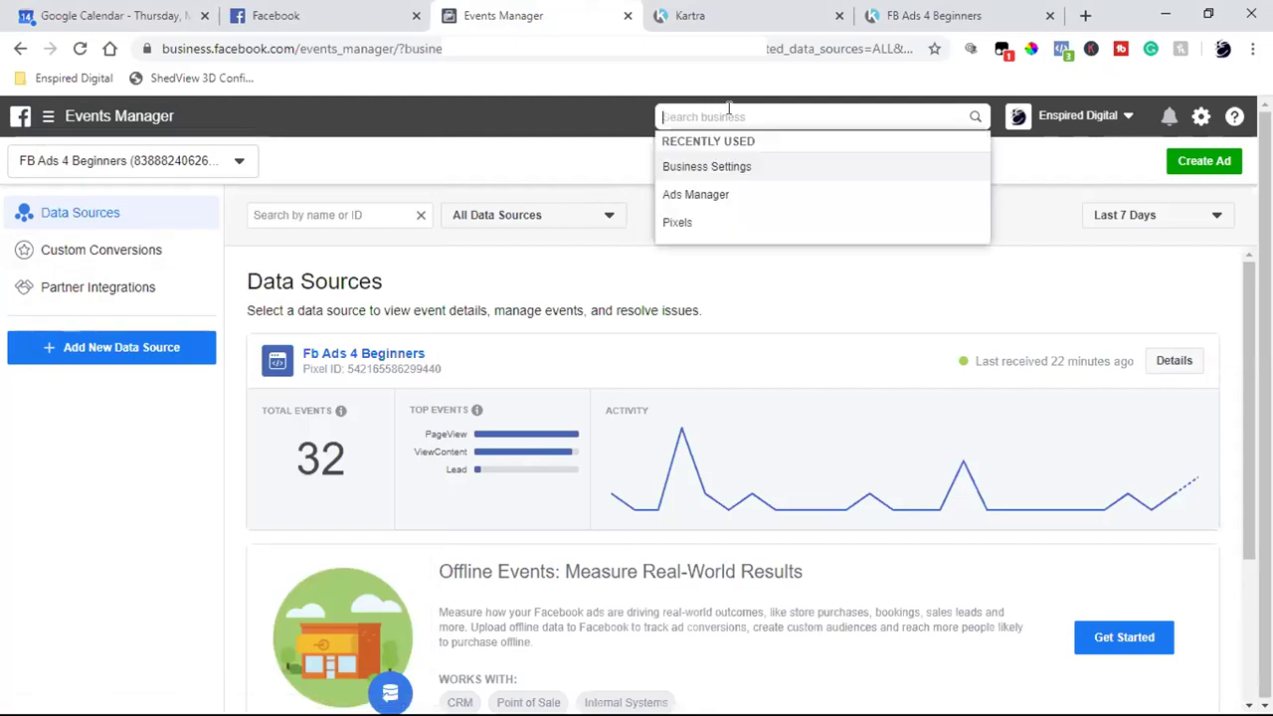
{"action": "left_click", "coordinate": [552, 149]}
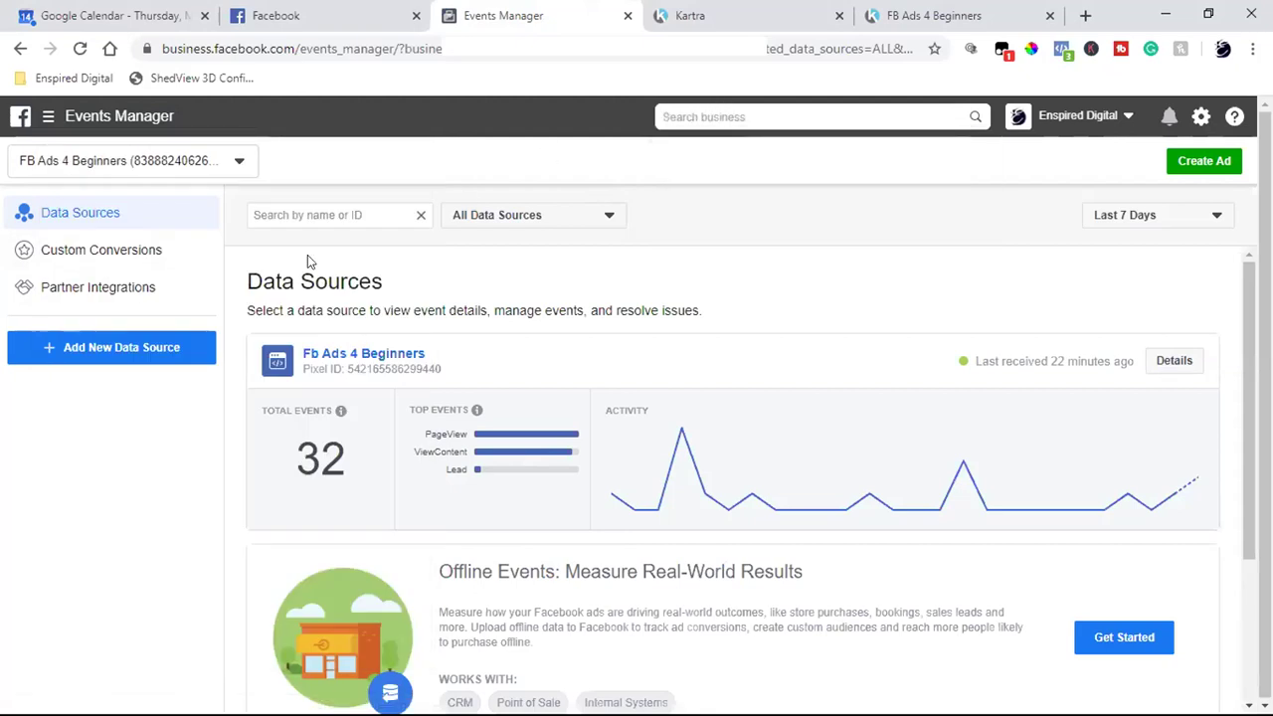
Start a custom conversion on the Fb Ads 4 Beginners pixel for URLs containing app.kartra.com/confirm_subscription/email
{"action": "left_click", "coordinate": [85, 252]}
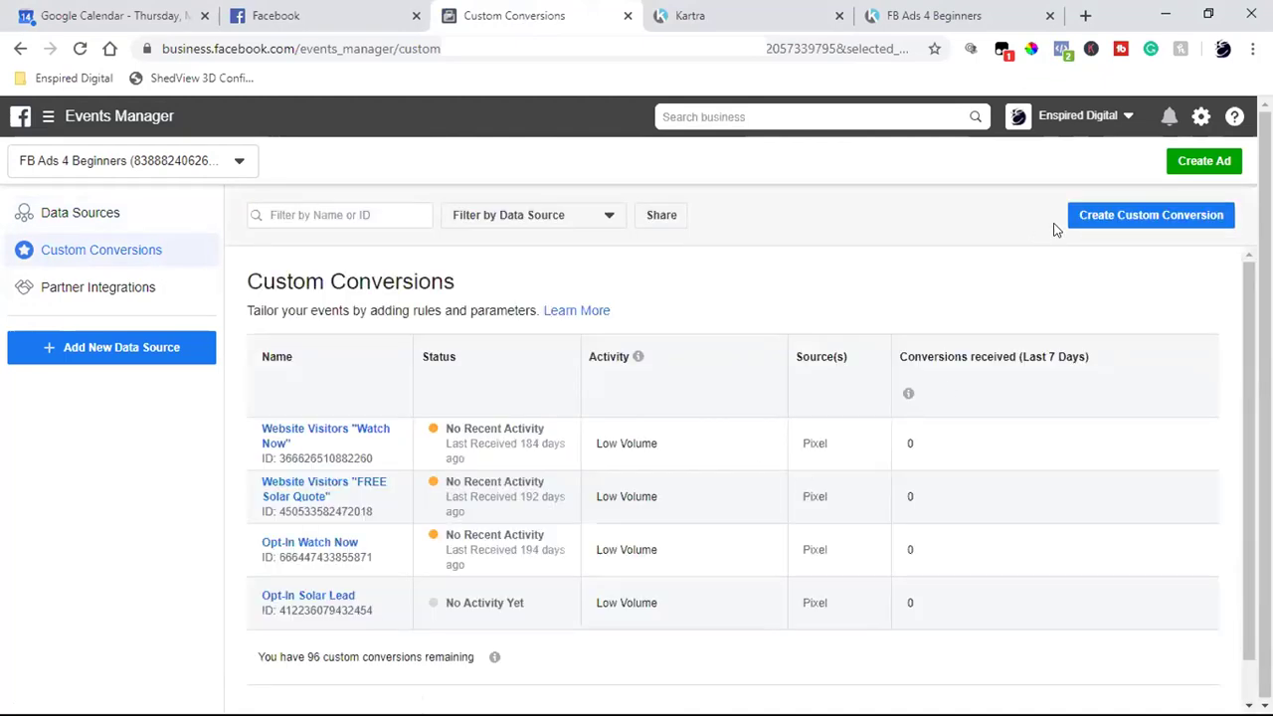
{"action": "left_click", "coordinate": [1113, 221]}
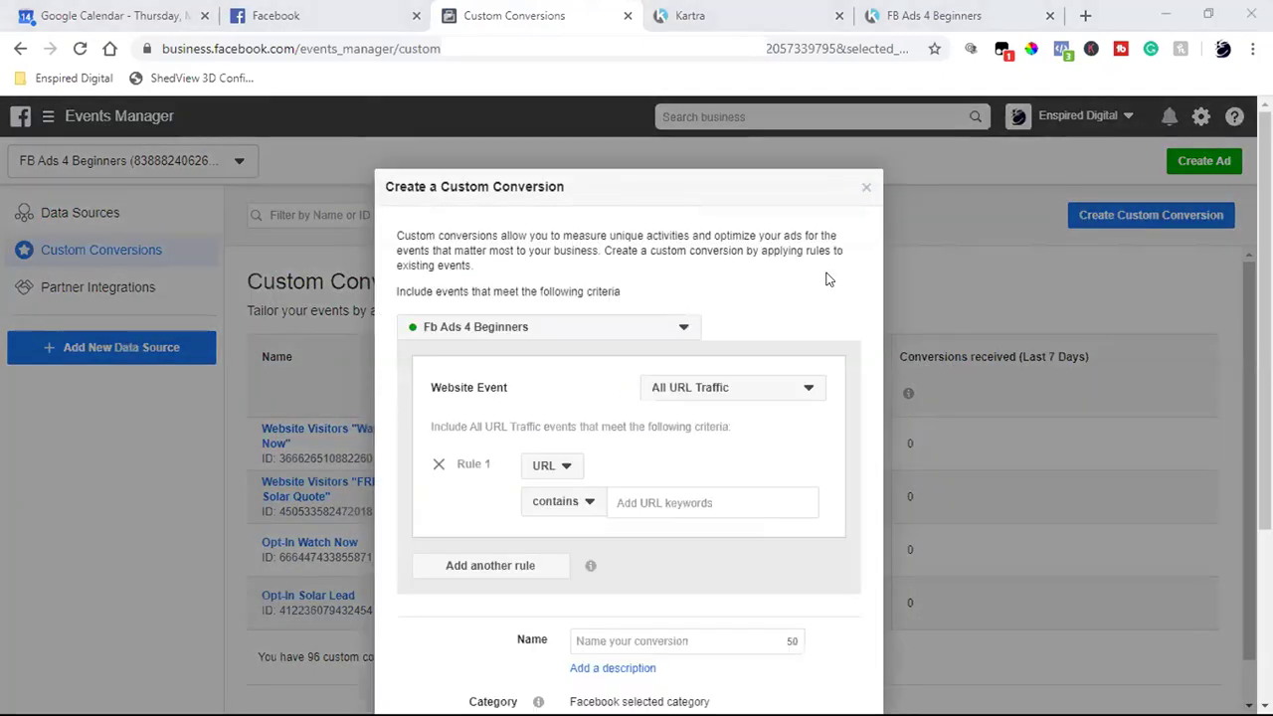
{"action": "scroll", "coordinate": [835, 286], "scroll_direction": "down", "scroll_amount": 2}
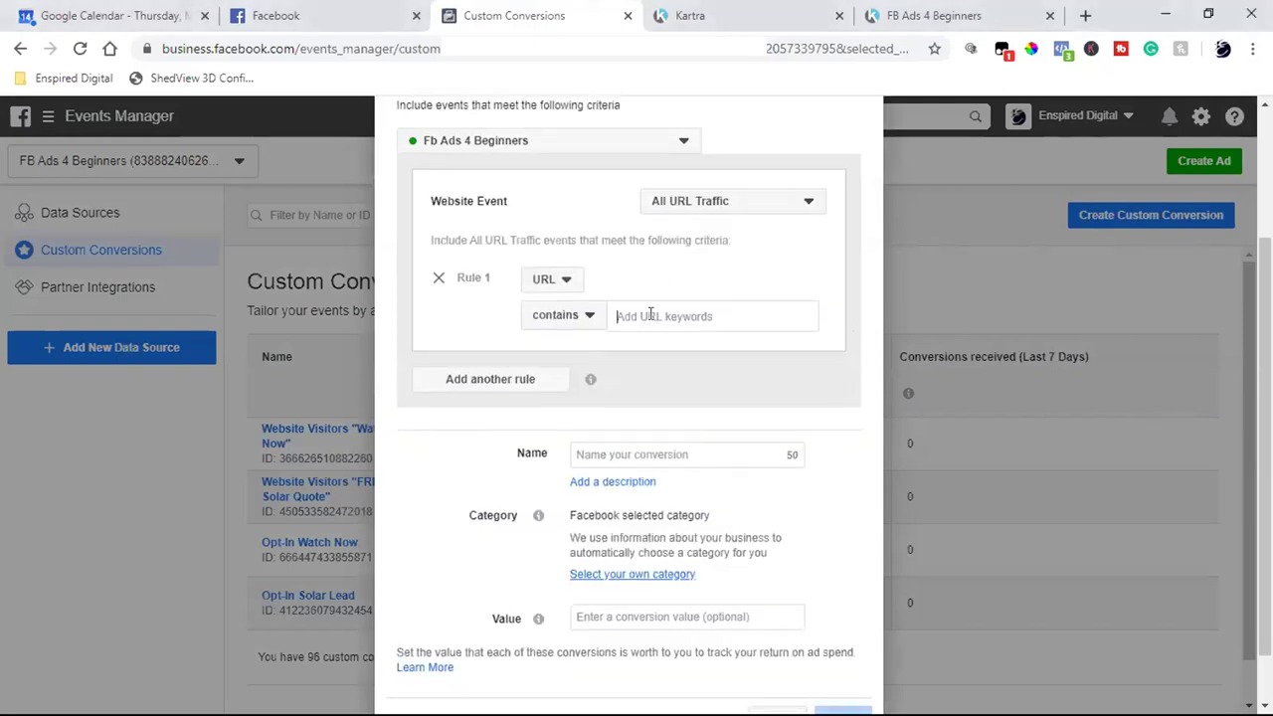
{"action": "key", "text": "ctrl+v"}
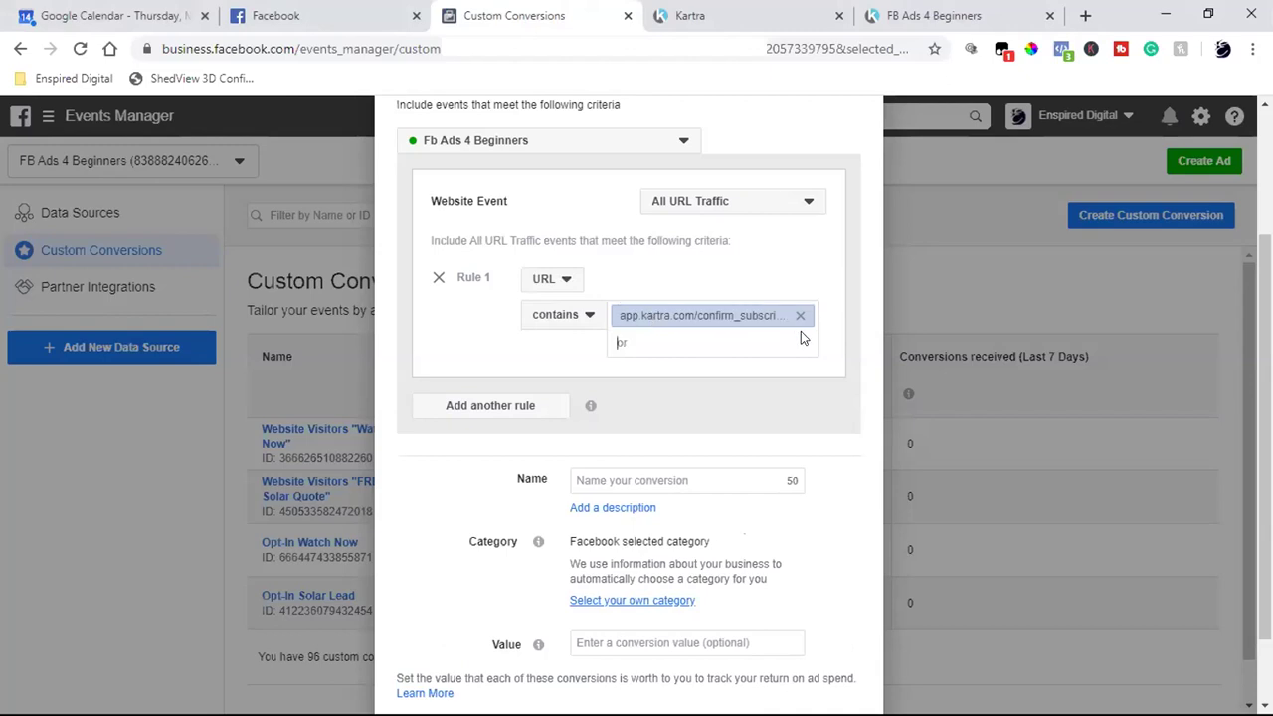
Name the custom conversion FB Ads 4 Beginners TY Page
{"action": "left_click", "coordinate": [653, 480]}
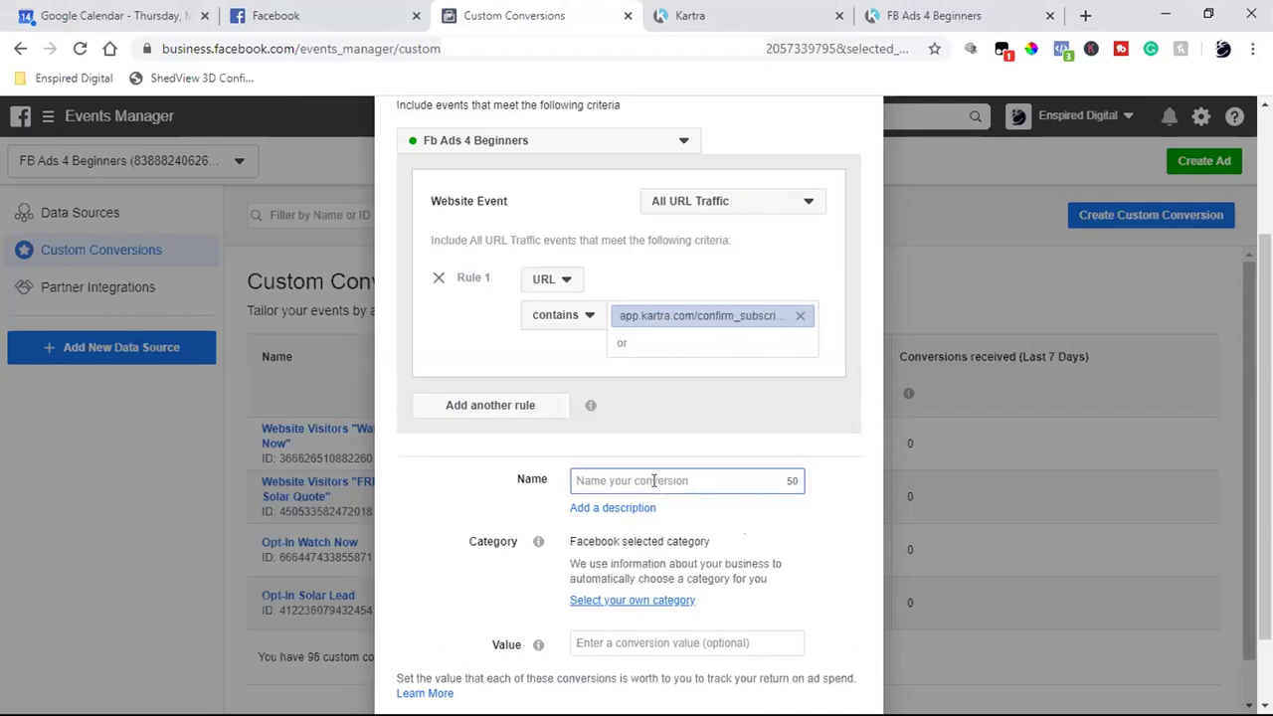
{"action": "type", "text": "FB Ads"}
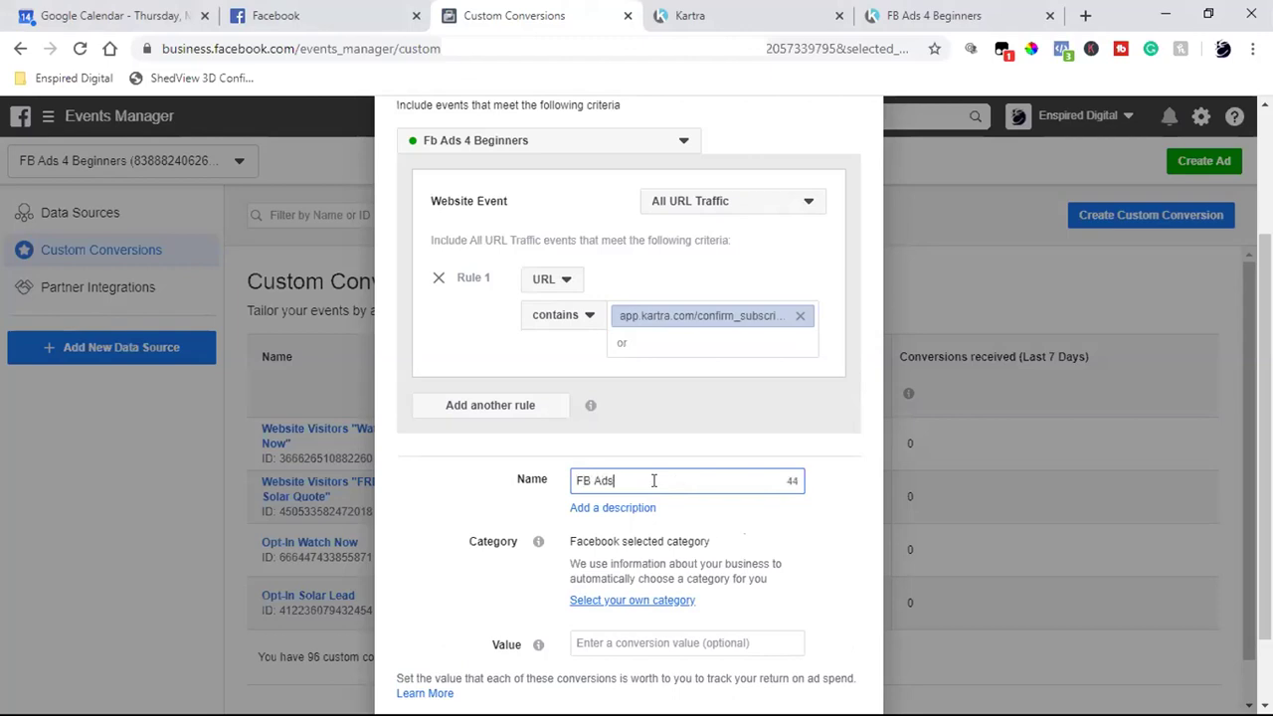
{"action": "type", "text": " 4 Beginners Leads"}
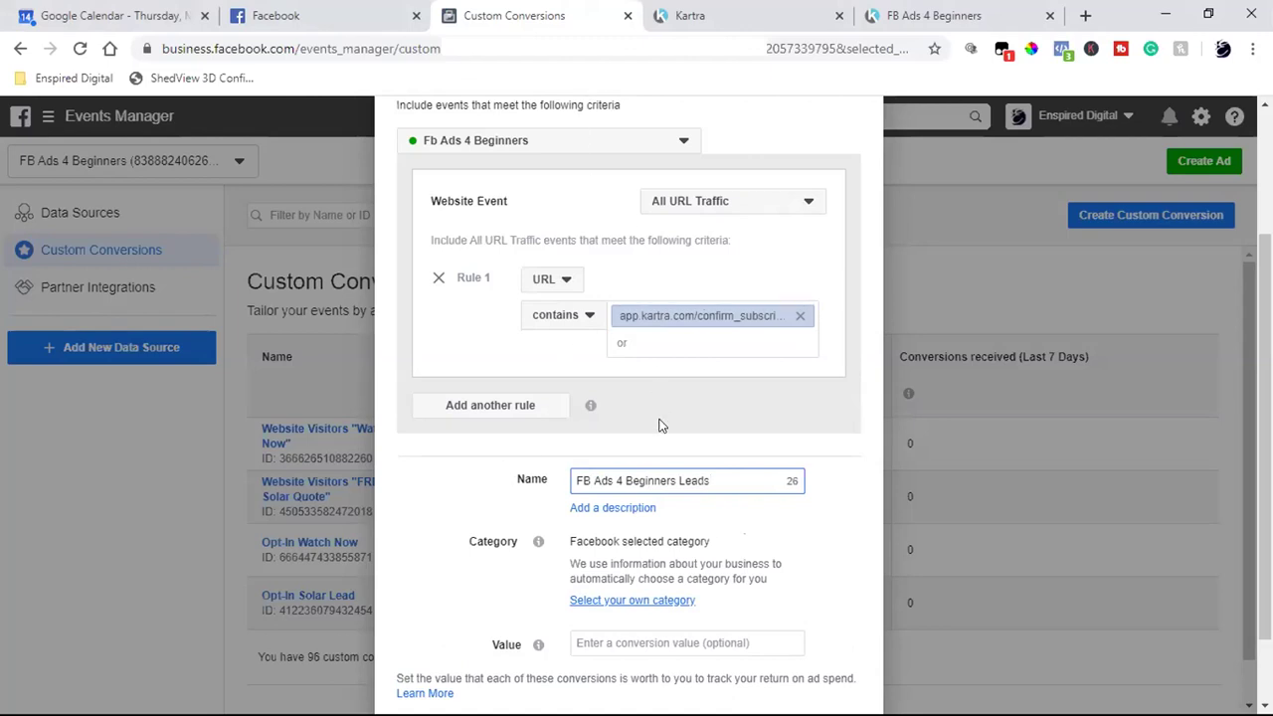
{"action": "key", "text": "BackSpace"}
{"action": "key", "text": "BackSpace"}
{"action": "key", "text": "BackSpace"}
{"action": "key", "text": "BackSpace"}
{"action": "key", "text": "BackSpace"}
{"action": "type", "text": "ty"}
{"action": "key", "text": "BackSpace"}
{"action": "key", "text": "BackSpace"}
{"action": "key", "text": "BackSpace"}
{"action": "type", "text": "TY Page"}
{"action": "scroll", "coordinate": [677, 532], "scroll_direction": "down", "scroll_amount": 2}
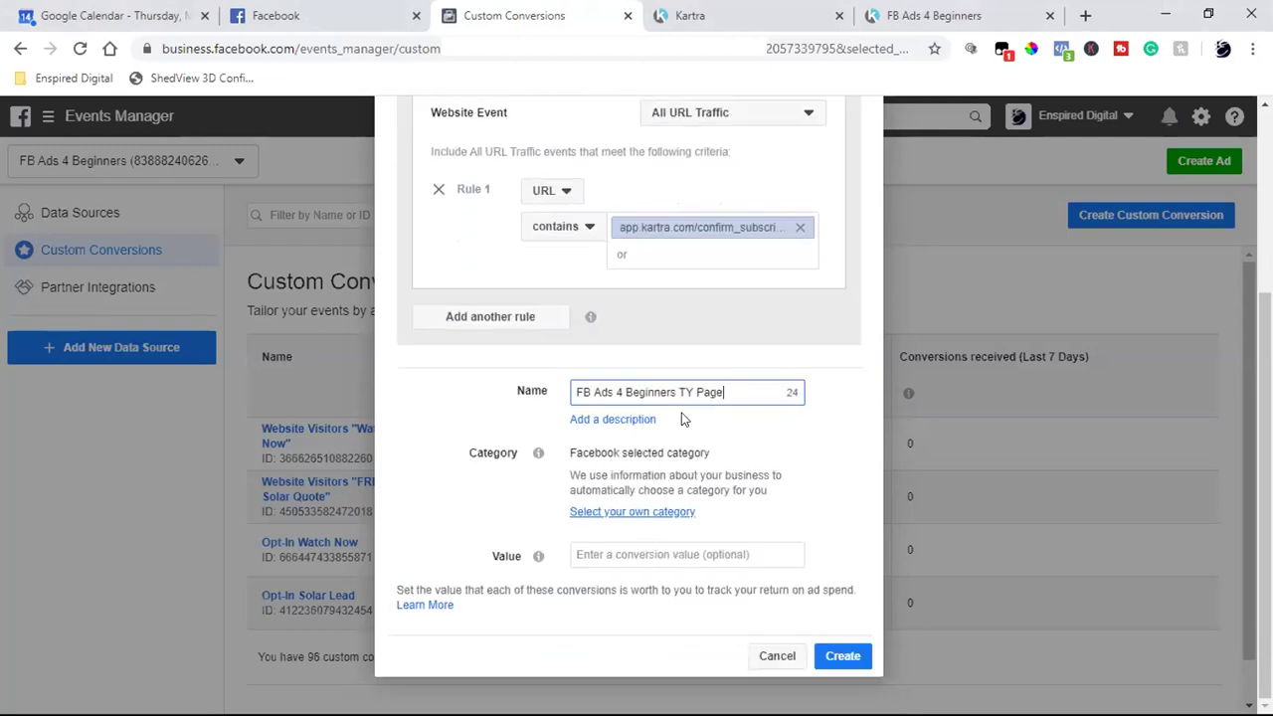
Review the URL rule, create the custom conversion without a conversion value, and close its overview
{"action": "left_click", "coordinate": [634, 550]}
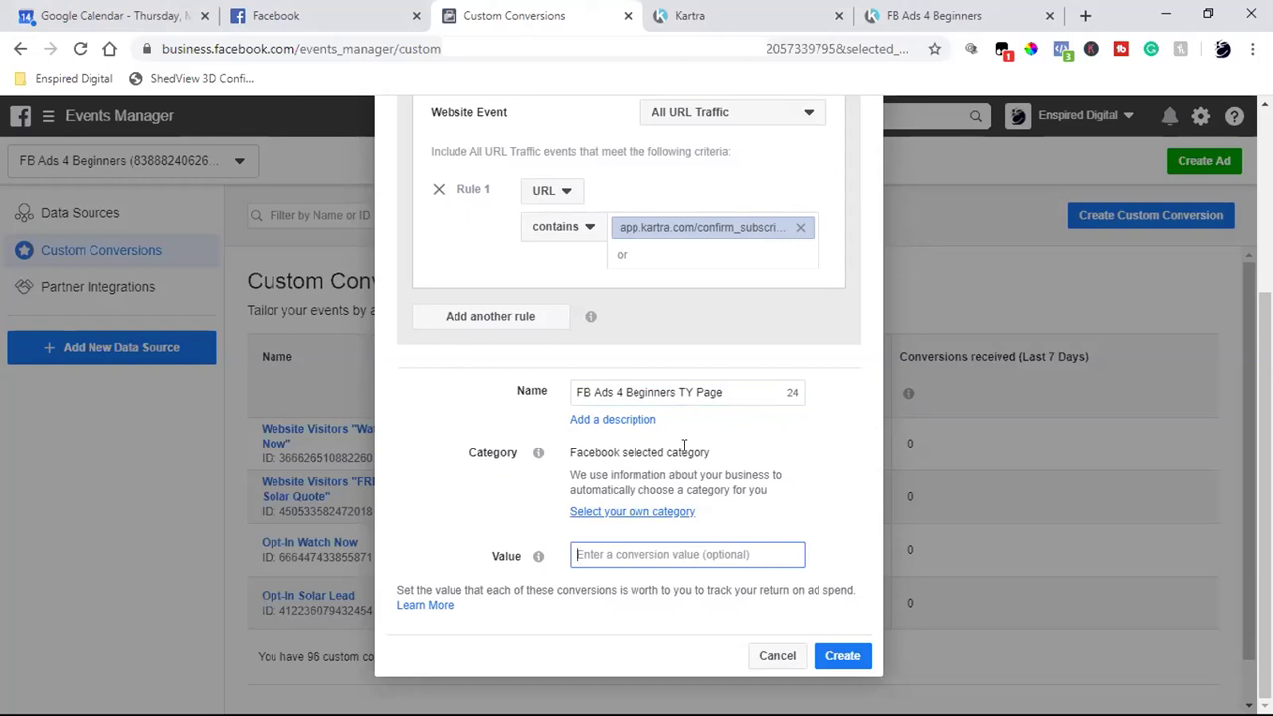
{"action": "scroll", "coordinate": [645, 483], "scroll_direction": "up", "scroll_amount": 3}
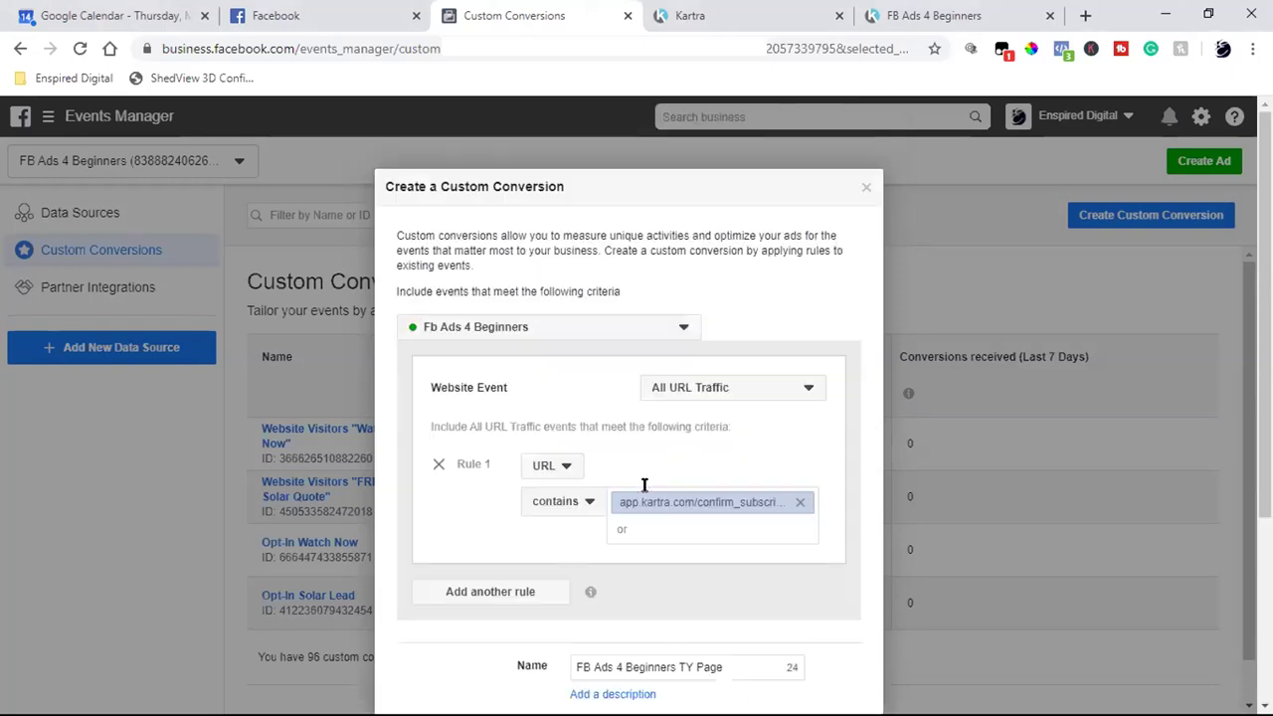
{"action": "scroll", "coordinate": [644, 483], "scroll_direction": "down", "scroll_amount": 3}
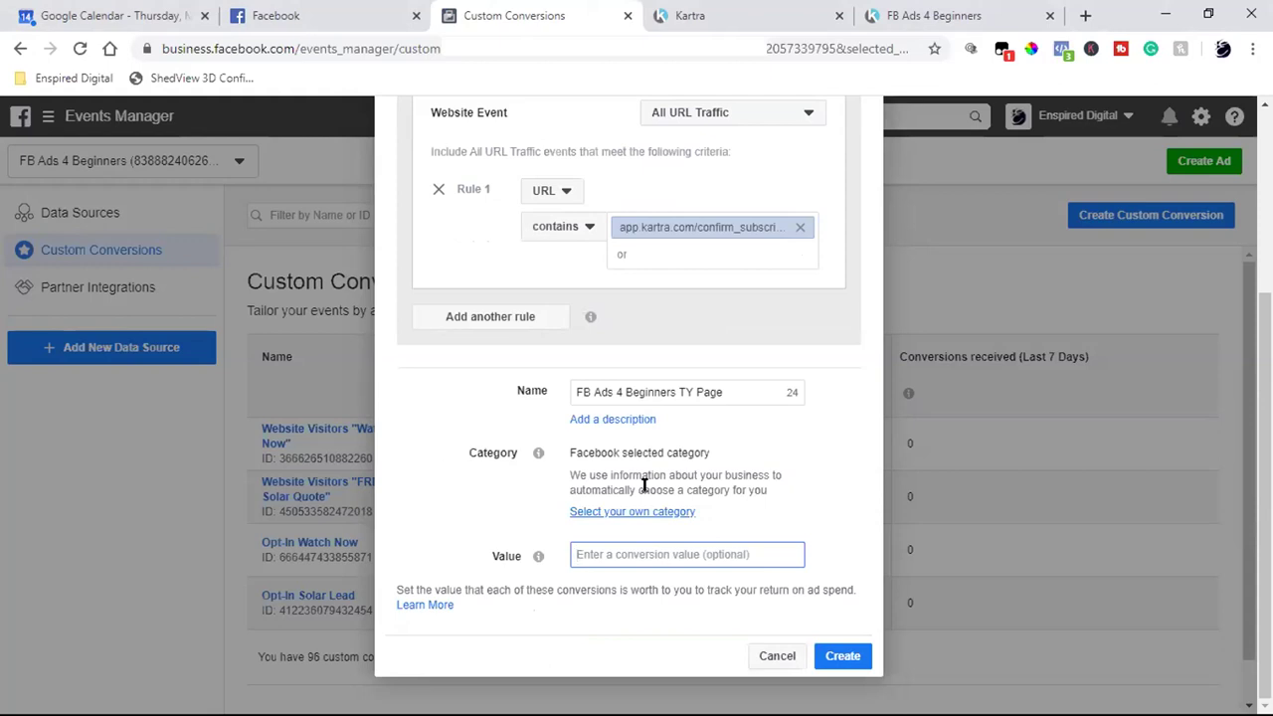
{"action": "scroll", "coordinate": [645, 496], "scroll_direction": "up", "scroll_amount": 3}
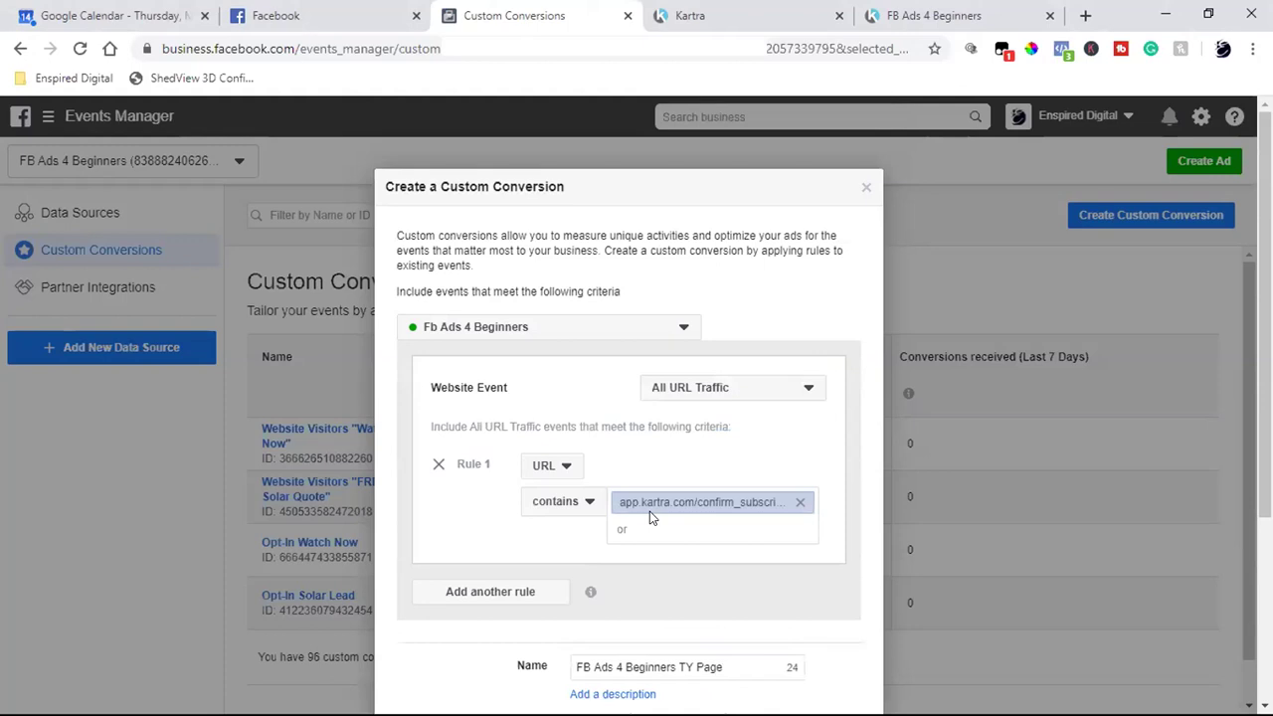
{"action": "scroll", "coordinate": [652, 517], "scroll_direction": "down", "scroll_amount": 3}
{"action": "left_click", "coordinate": [844, 657]}
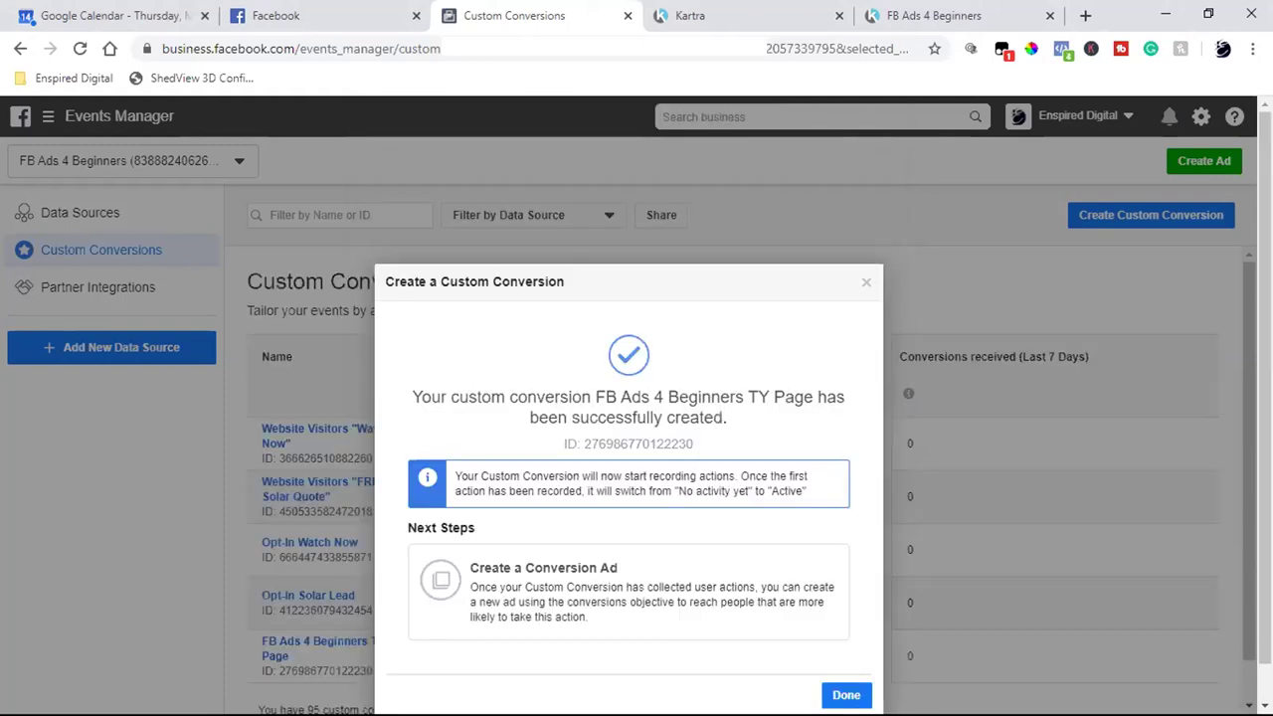
{"action": "left_click", "coordinate": [846, 694]}
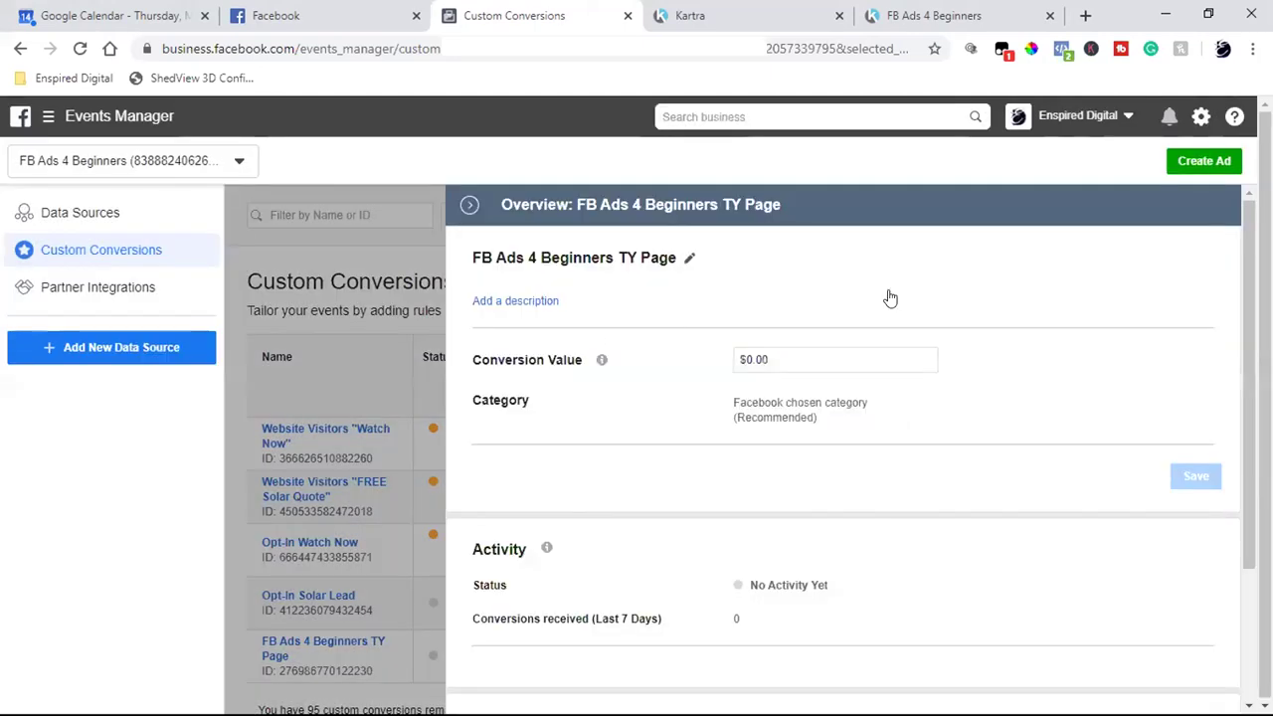
{"action": "left_click", "coordinate": [470, 204]}
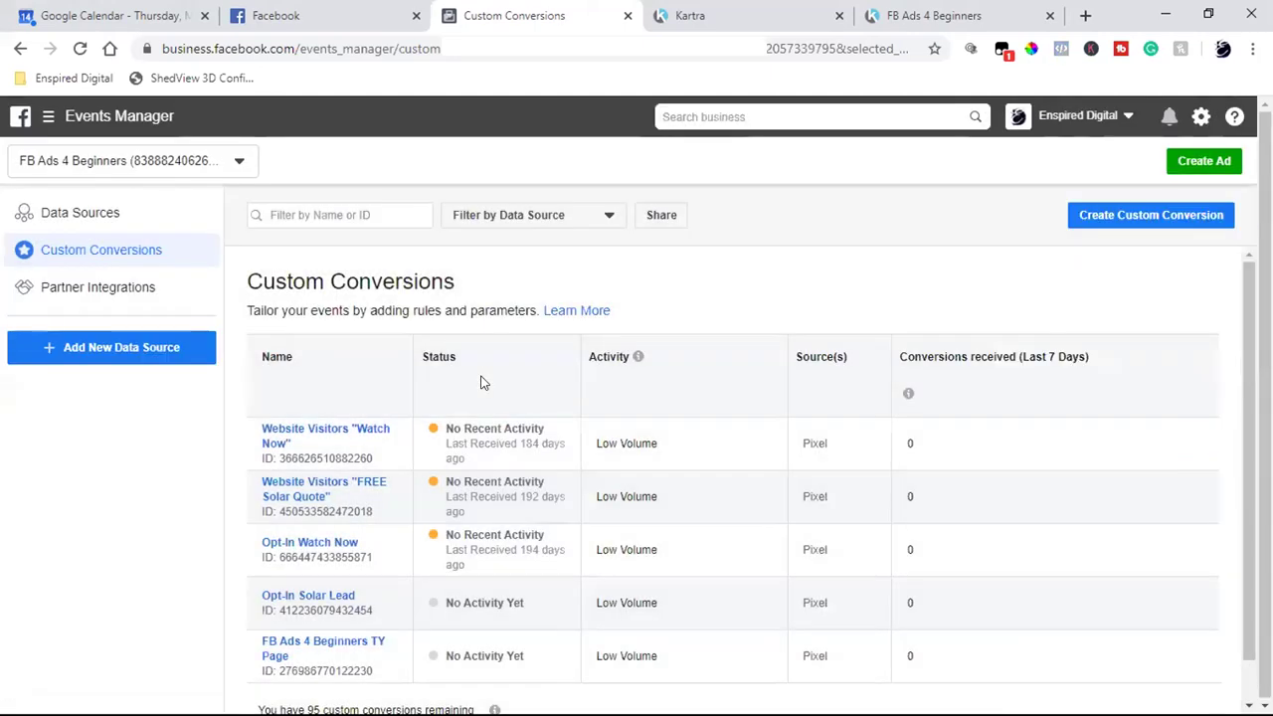
Reload the Kartra subscription thank-you page and return to the custom conversions list
{"action": "scroll", "coordinate": [483, 381], "scroll_direction": "down", "scroll_amount": 2}
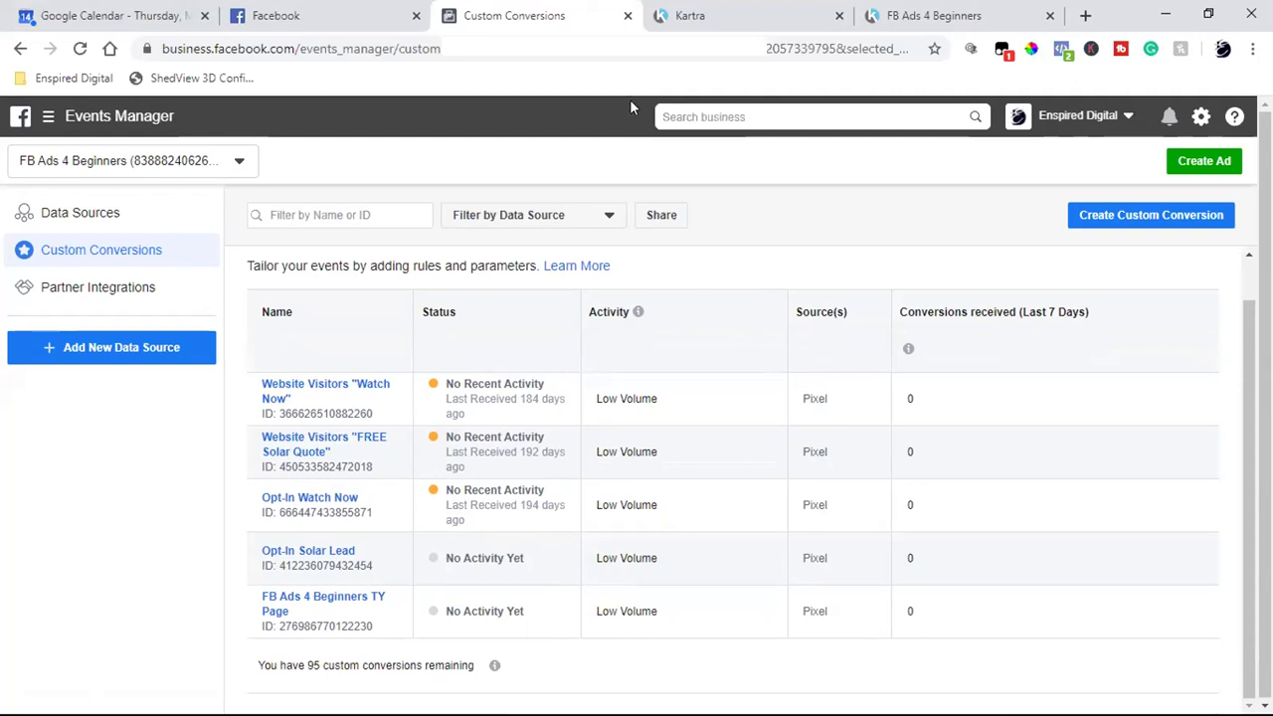
{"action": "left_click", "coordinate": [689, 15]}
{"action": "left_click", "coordinate": [79, 48]}
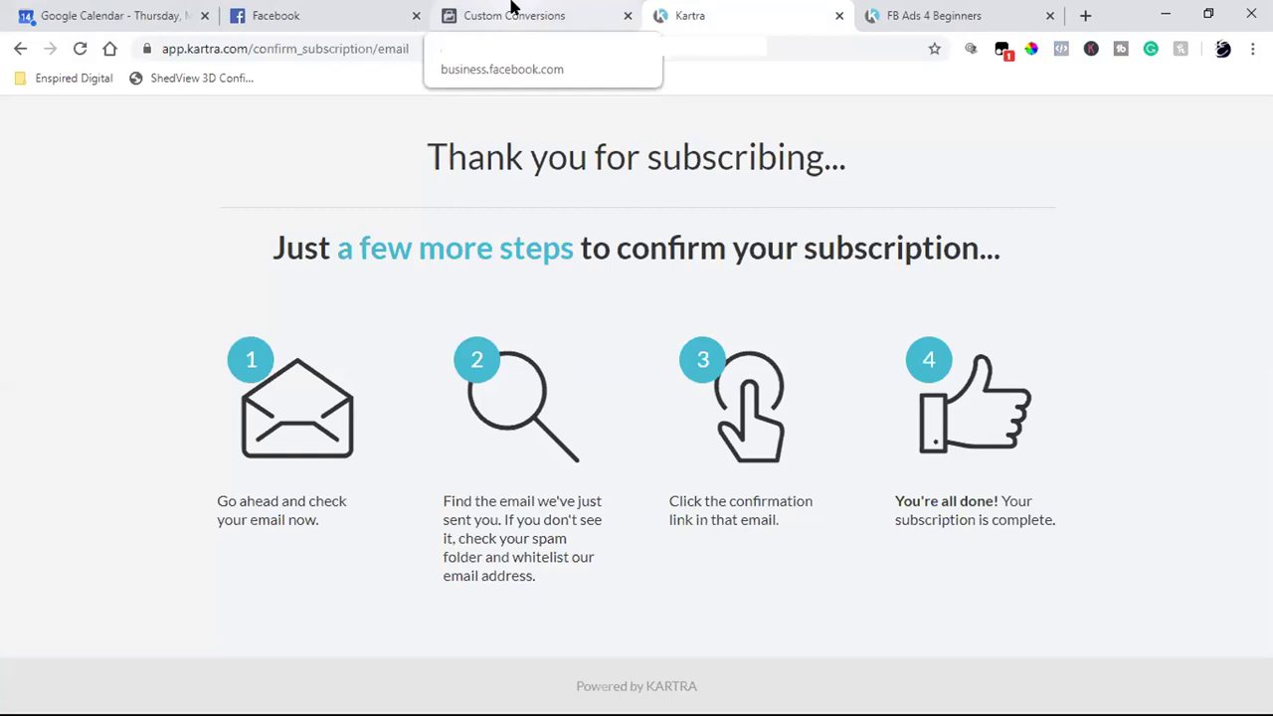
{"action": "left_click", "coordinate": [512, 15]}
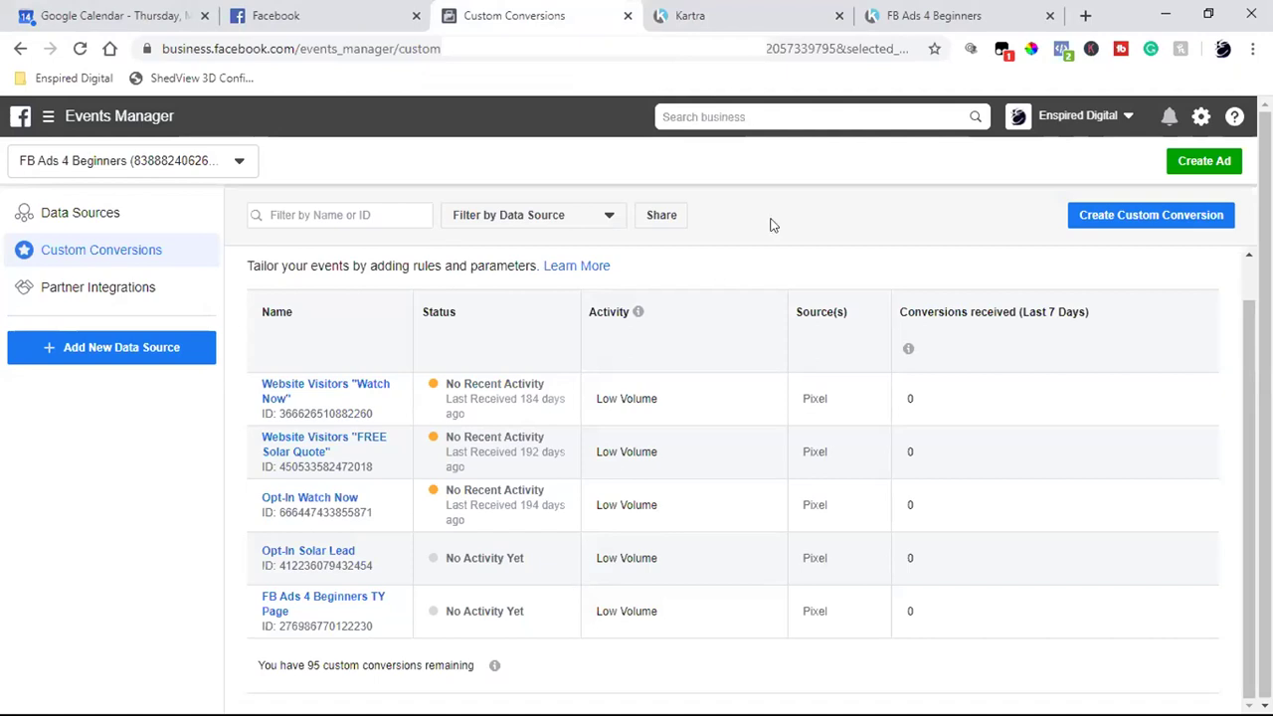
{"action": "left_click", "coordinate": [693, 10]}
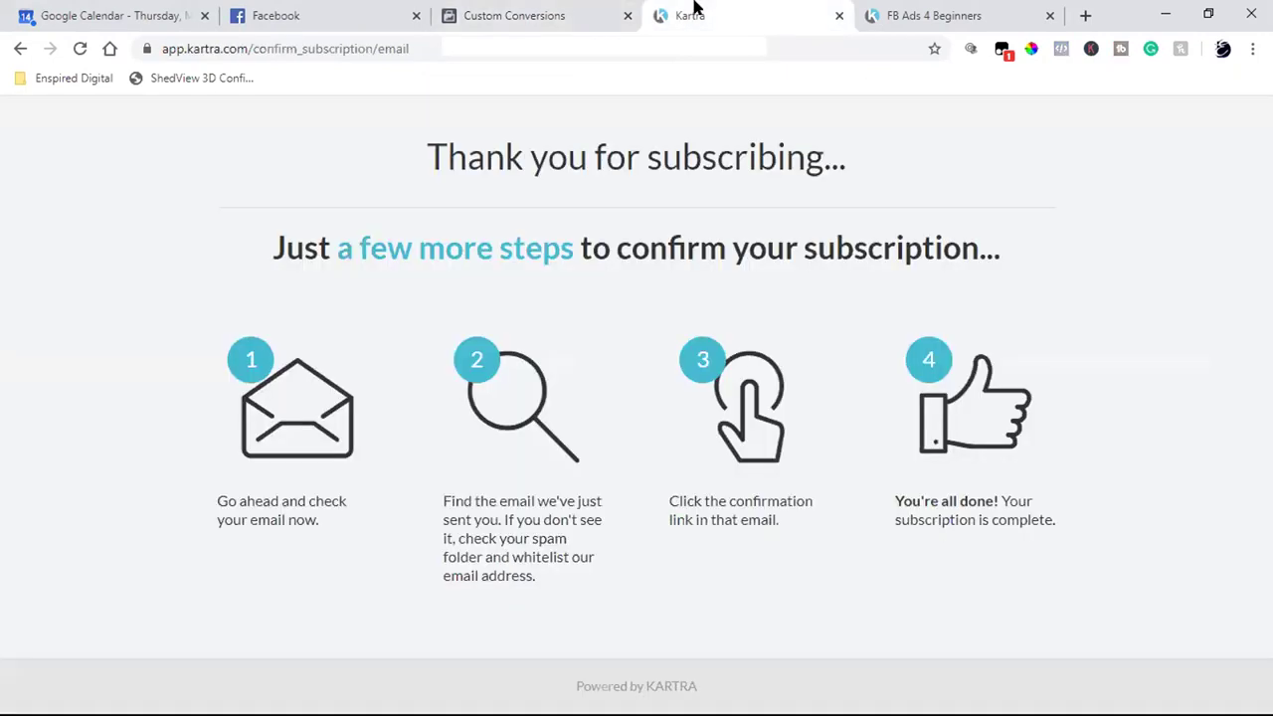
{"action": "left_click", "coordinate": [566, 9]}
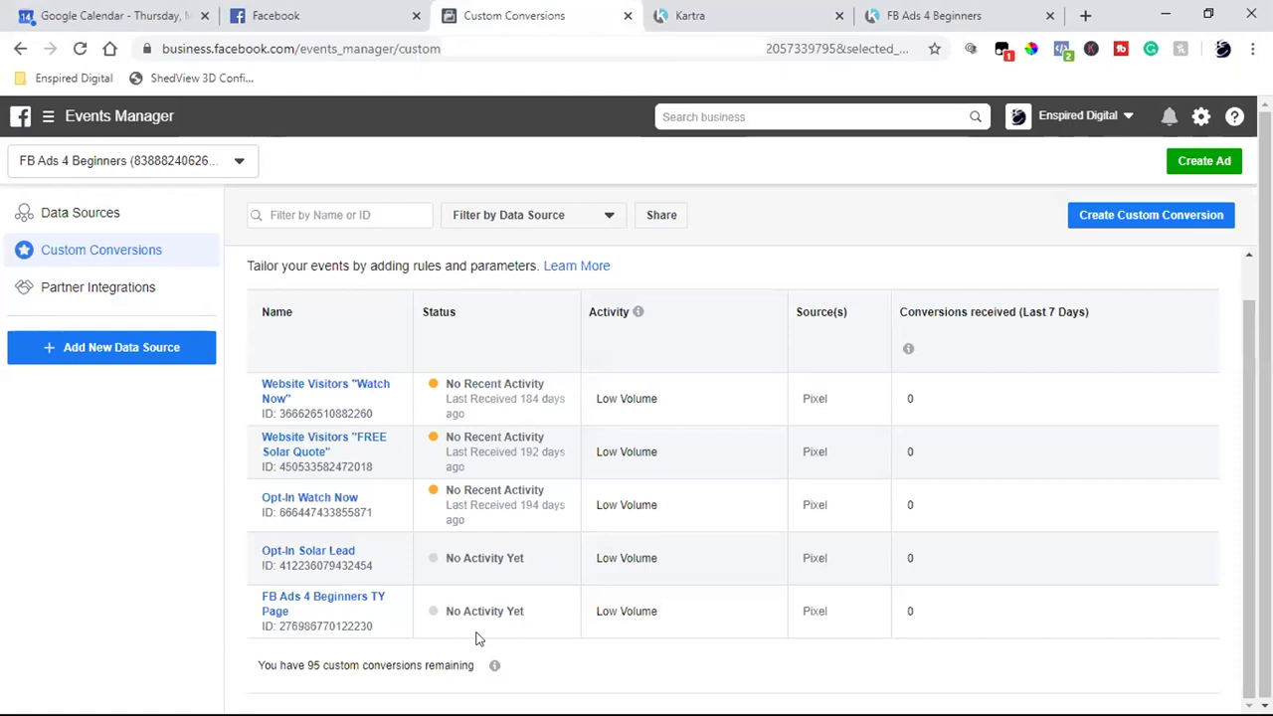
Check the activity status of the FB Ads 4 Beginners TY Page conversion against the Kartra thank-you page
{"action": "triple_click", "coordinate": [454, 608]}
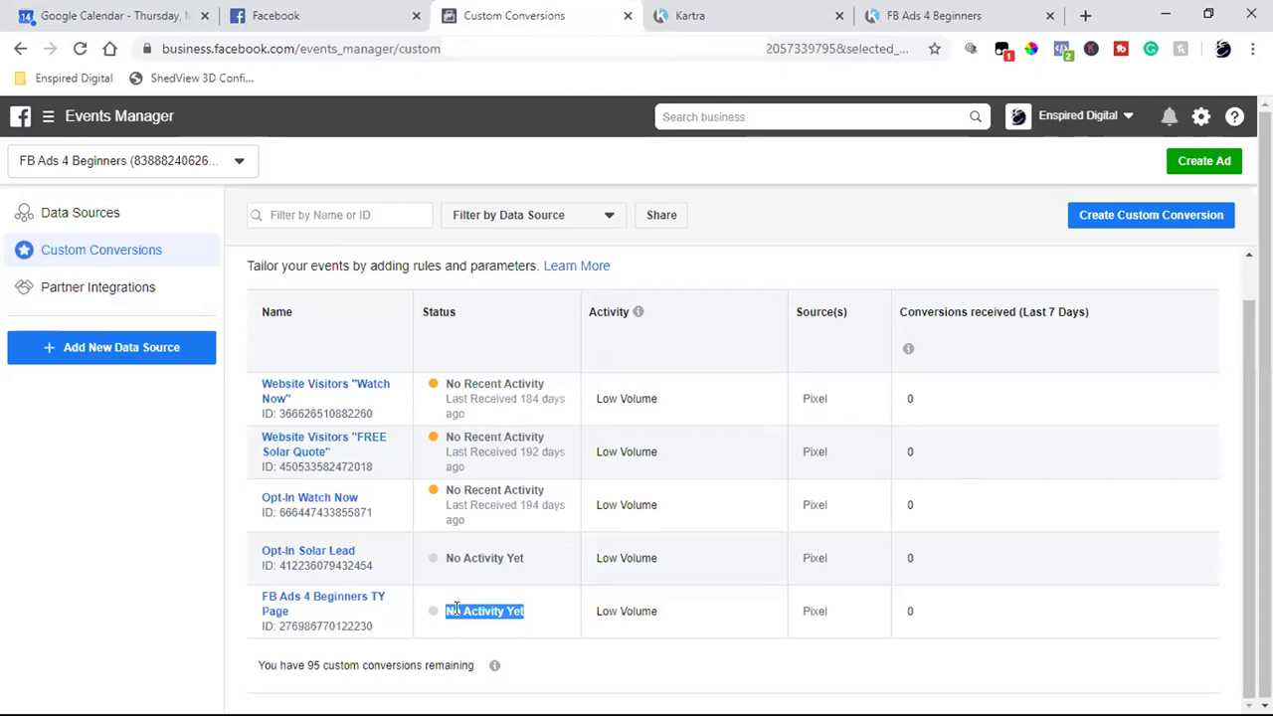
{"action": "left_click", "coordinate": [738, 10]}
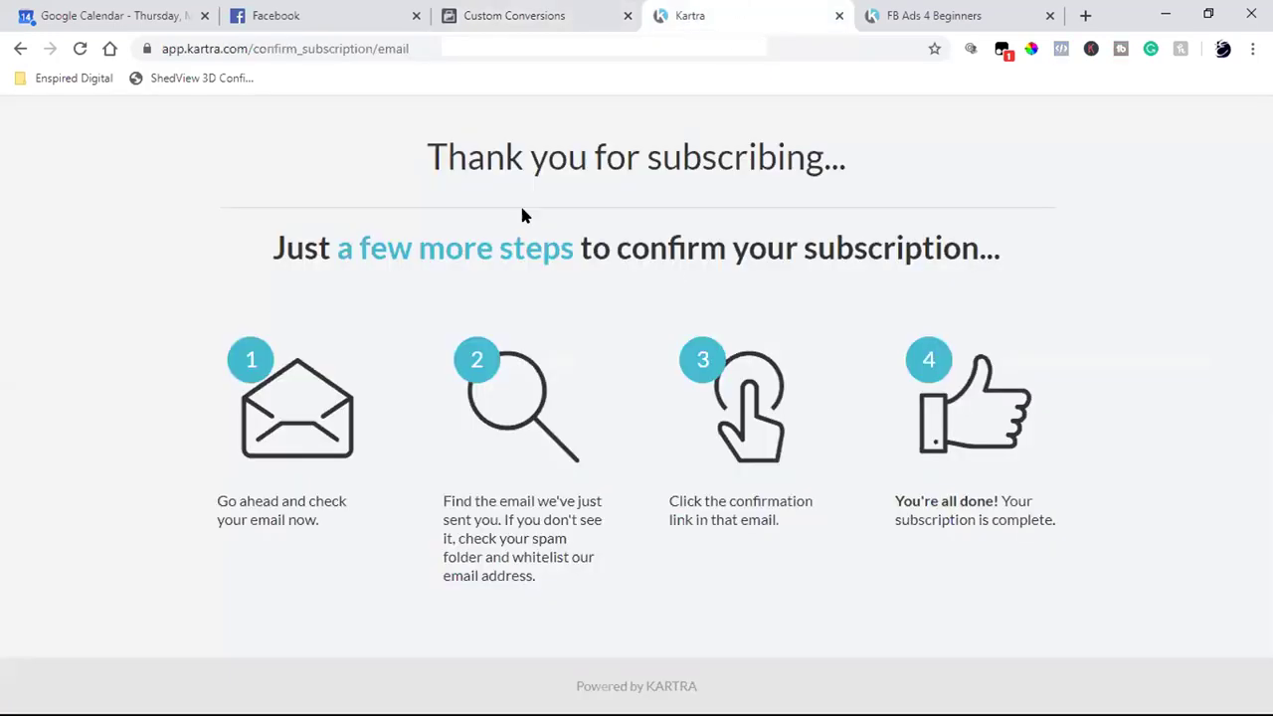
{"action": "left_click", "coordinate": [1060, 49]}
{"action": "left_click", "coordinate": [725, 207]}
{"action": "left_click", "coordinate": [515, 15]}
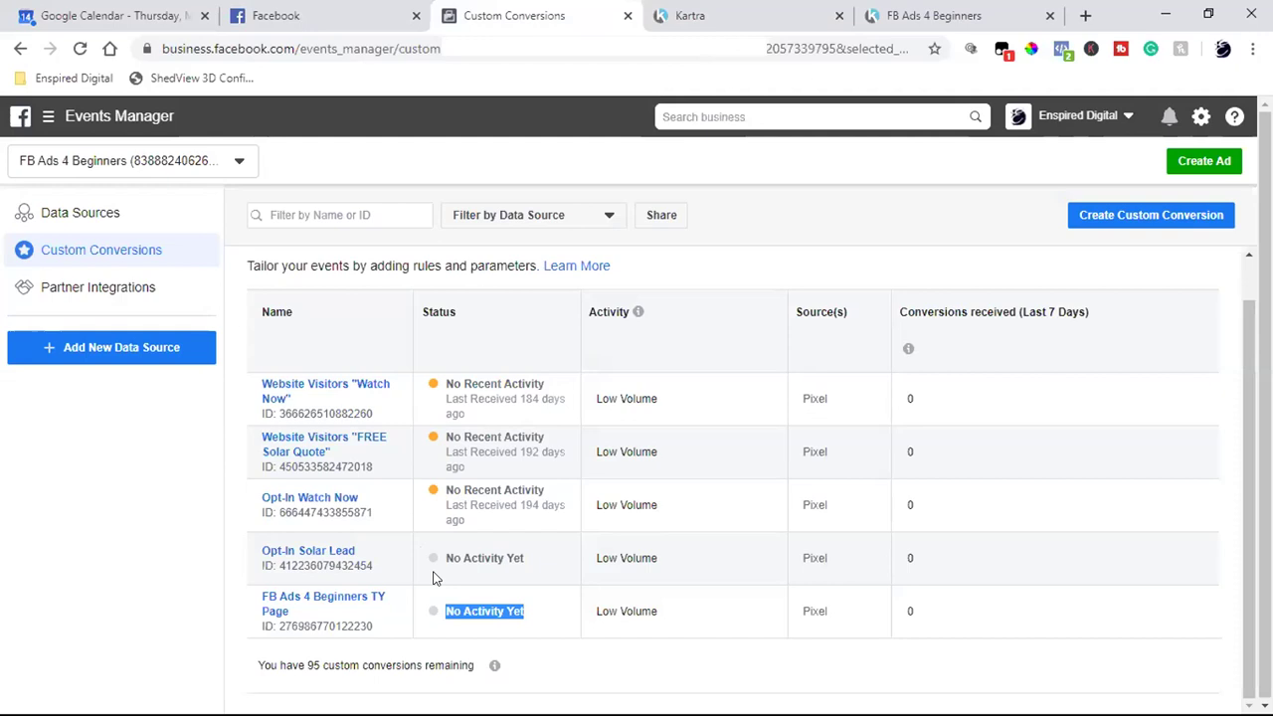
{"action": "double_click", "coordinate": [486, 617]}
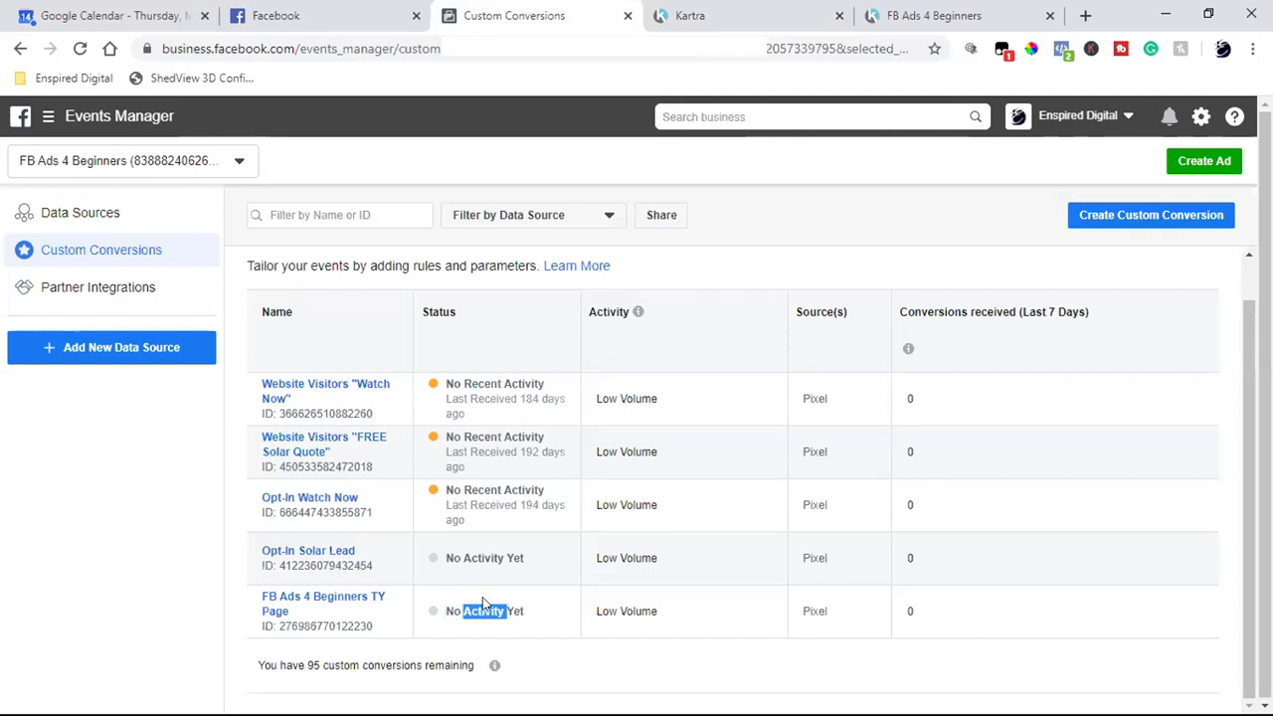
{"action": "triple_click", "coordinate": [479, 607]}
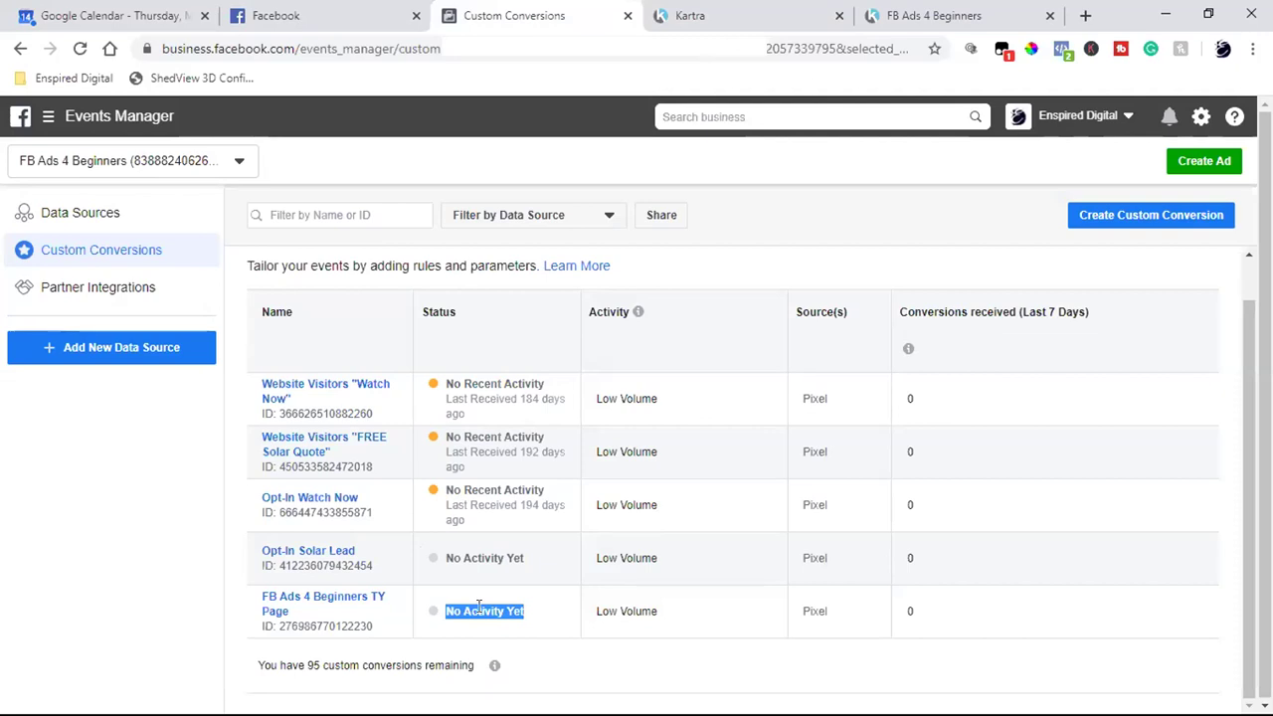
{"action": "left_click", "coordinate": [478, 606]}
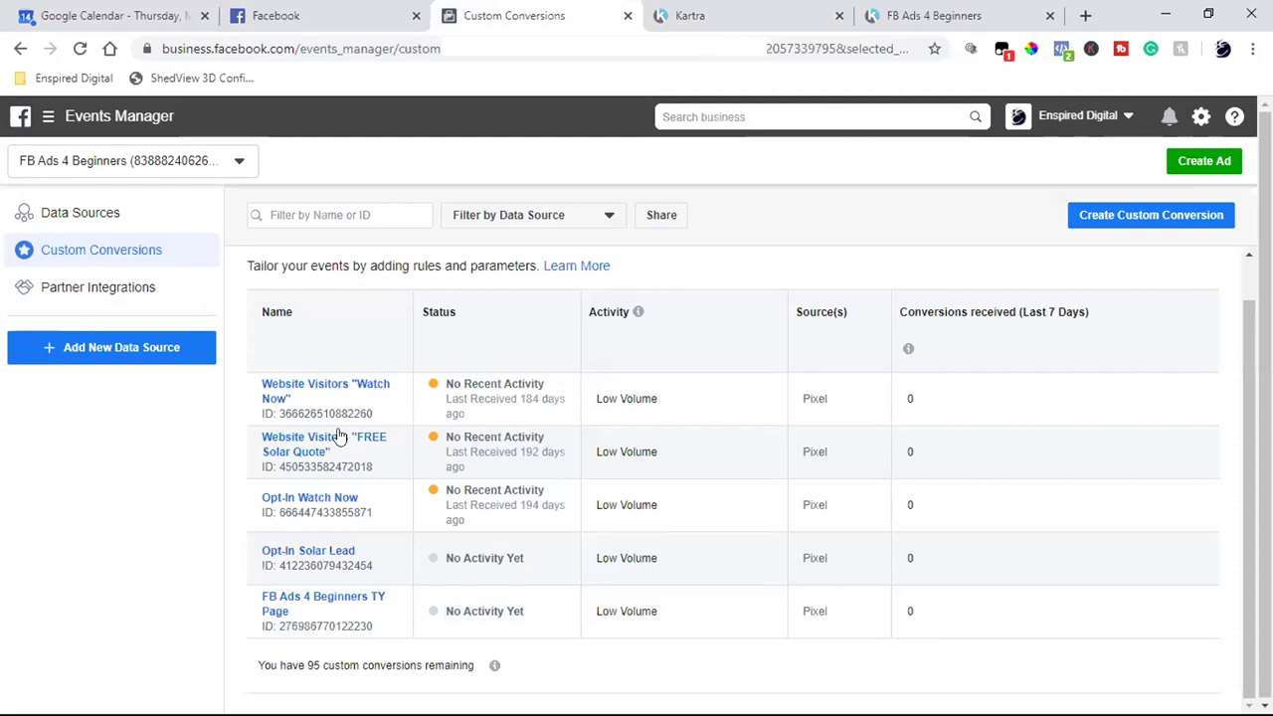
Open Ads Manager and begin creating a new campaign, starting over instead of continuing the saved Conversions draft
{"action": "left_click", "coordinate": [48, 116]}
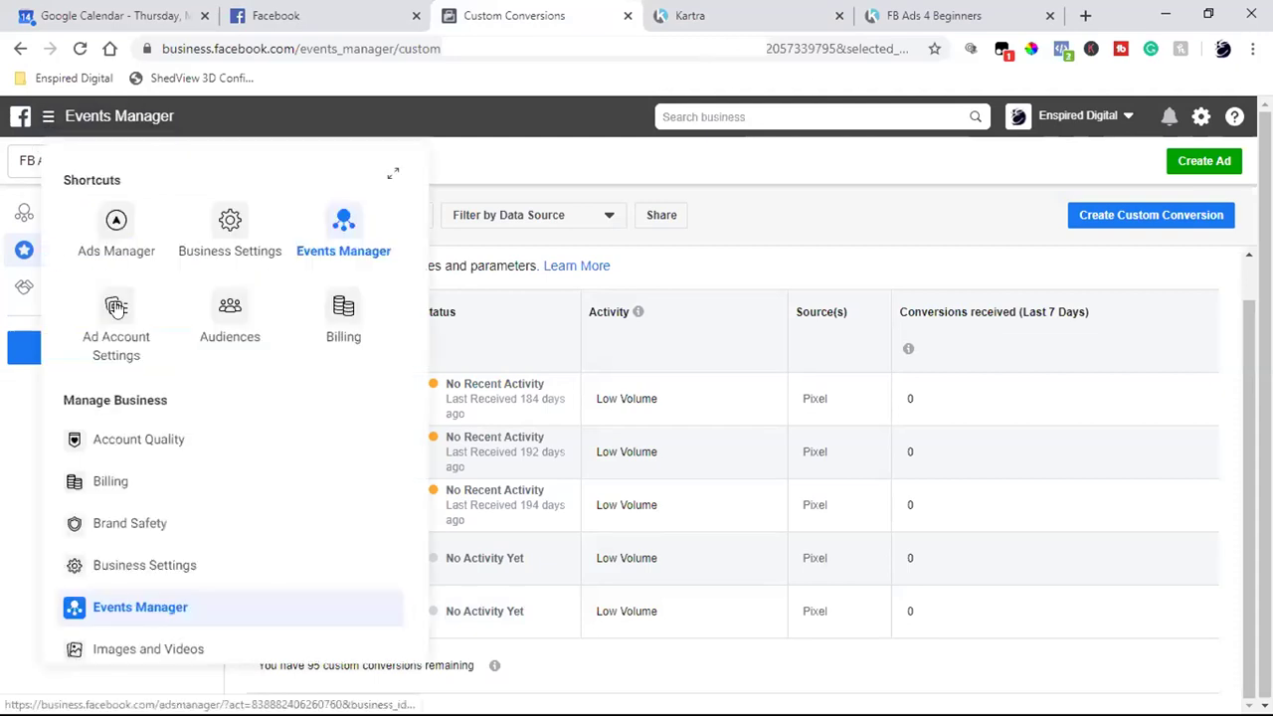
{"action": "left_click", "coordinate": [122, 247]}
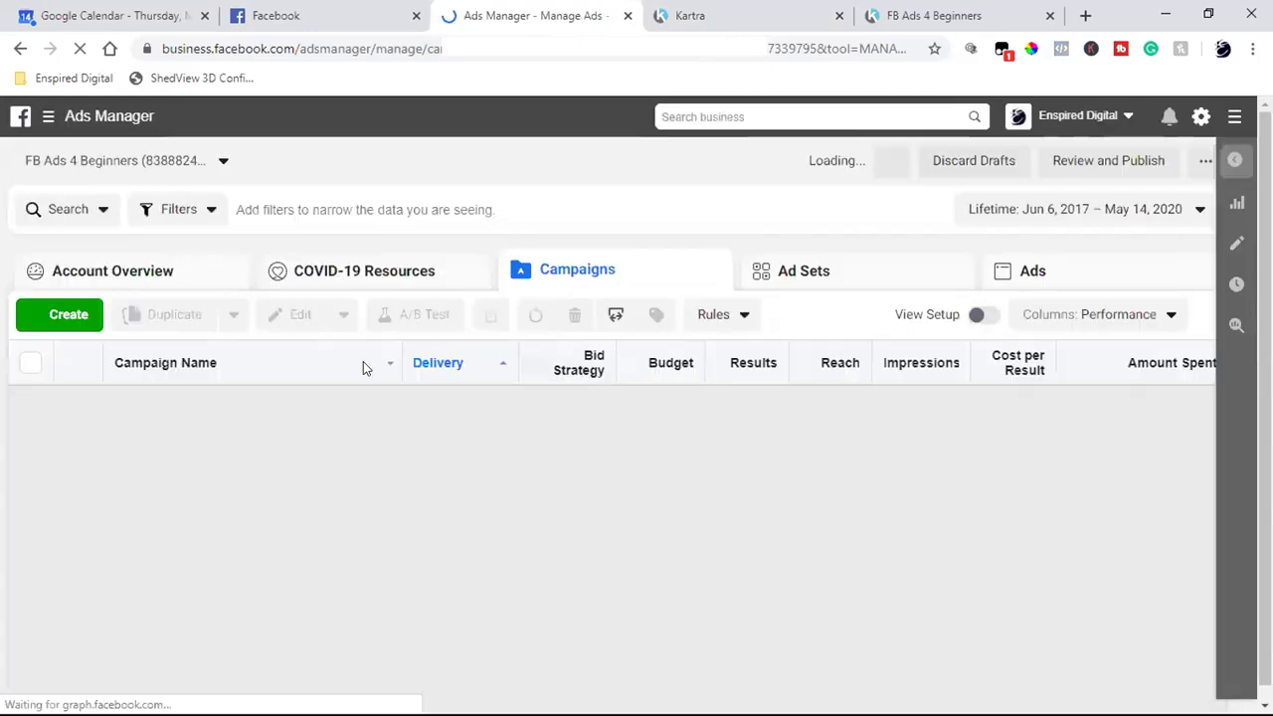
{"action": "left_click", "coordinate": [60, 317]}
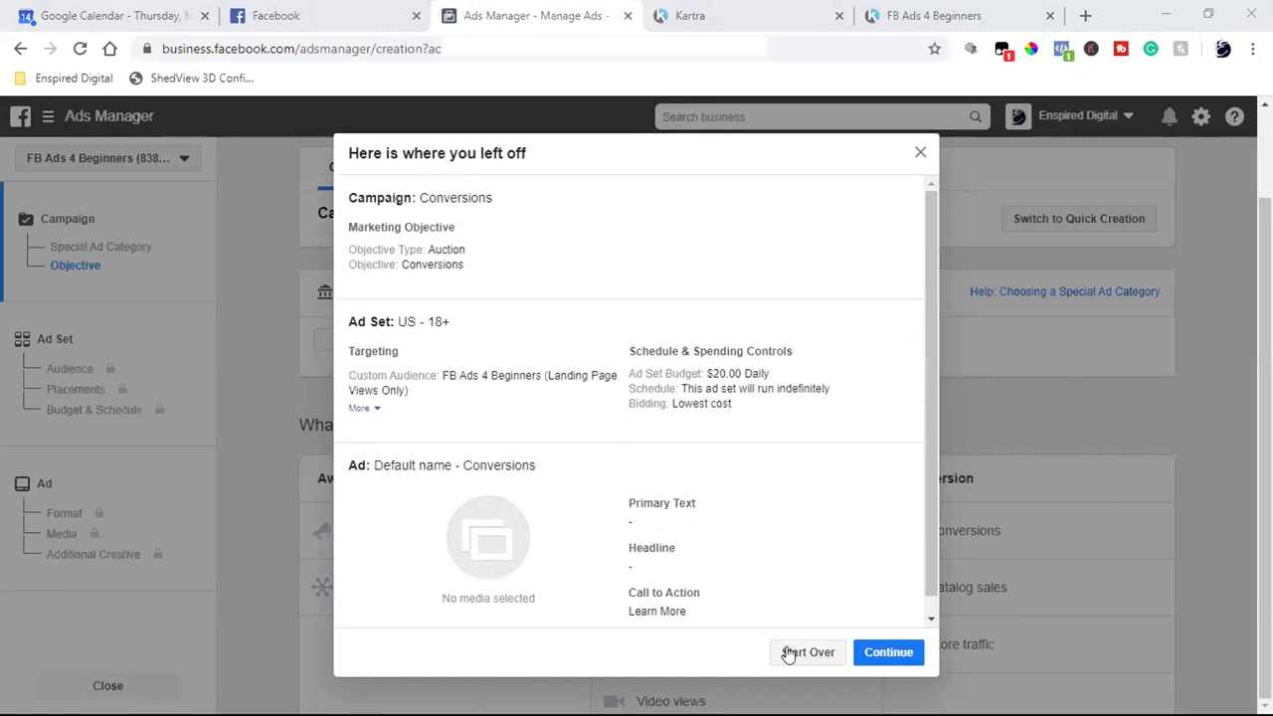
{"action": "left_click", "coordinate": [787, 652]}
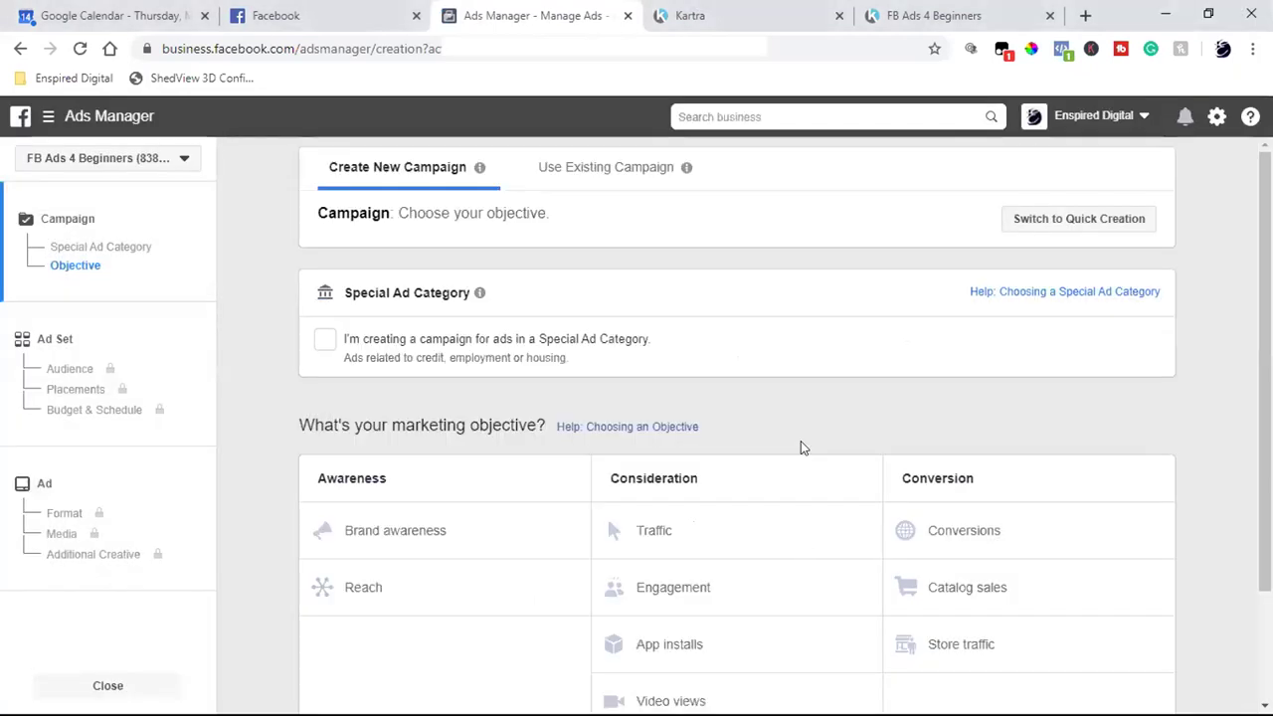
{"action": "left_click", "coordinate": [920, 14]}
{"action": "left_click", "coordinate": [991, 261]}
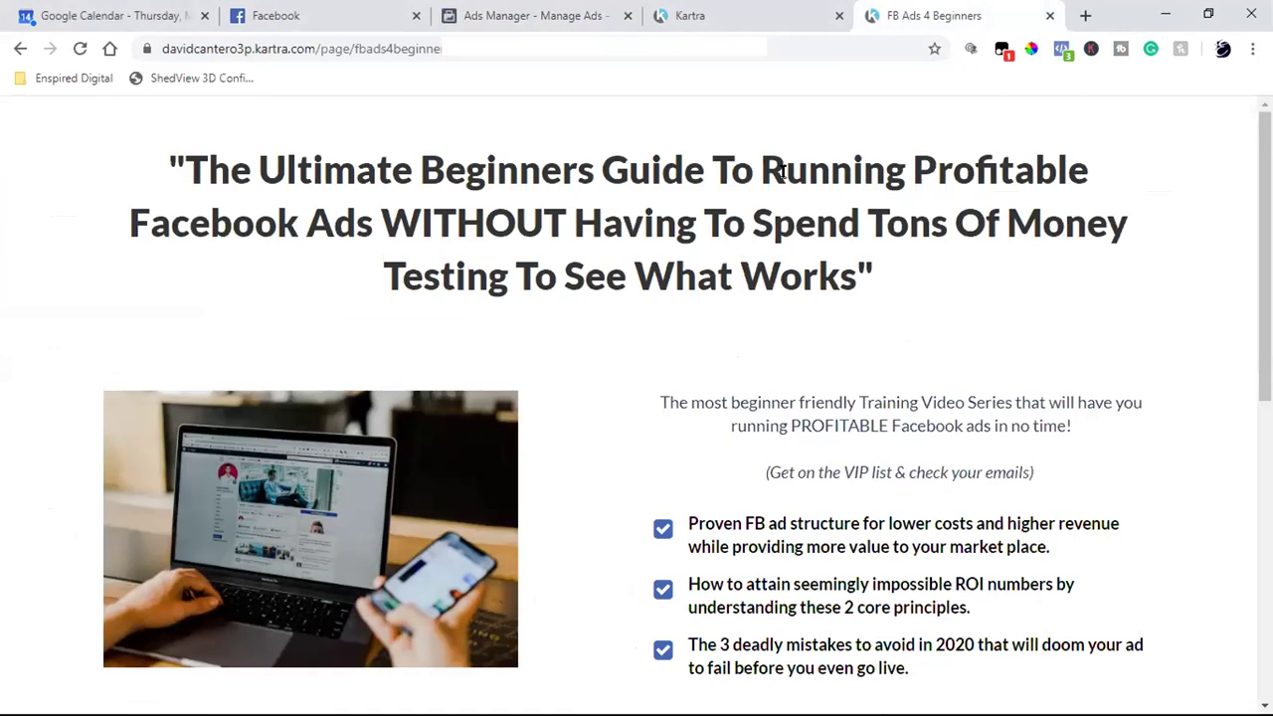
{"action": "left_click", "coordinate": [694, 12]}
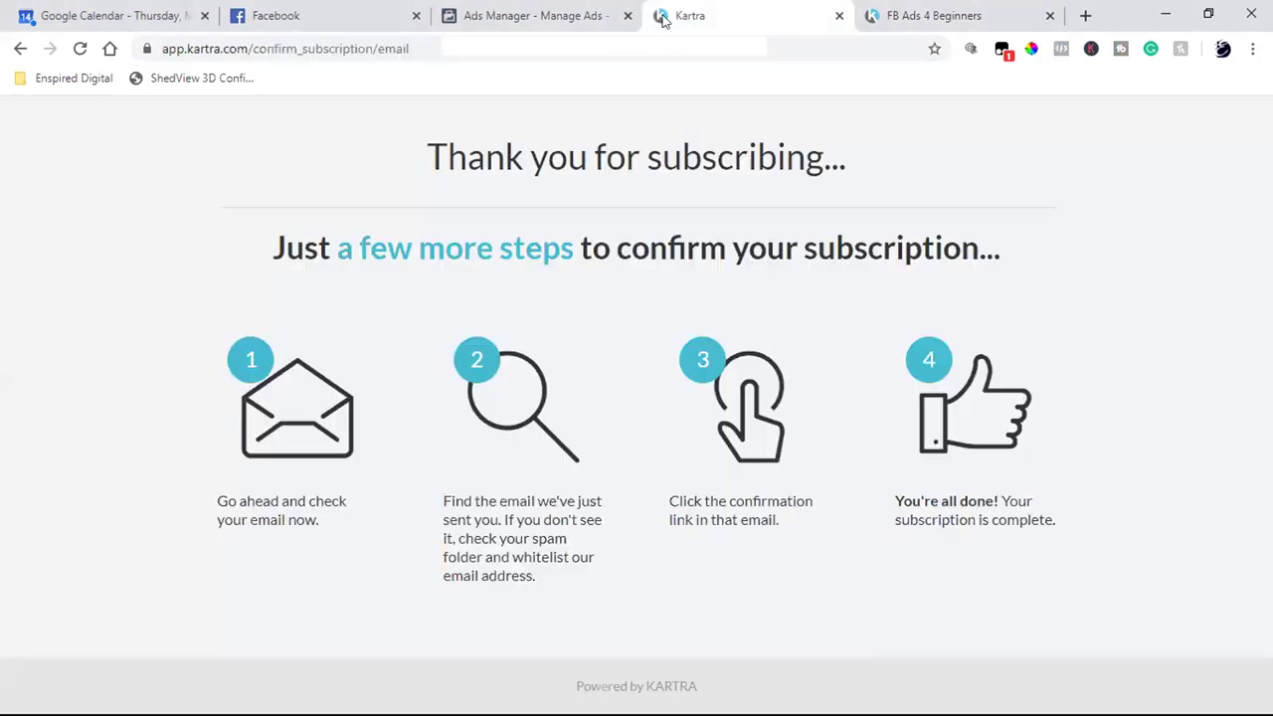
{"action": "left_click", "coordinate": [262, 48]}
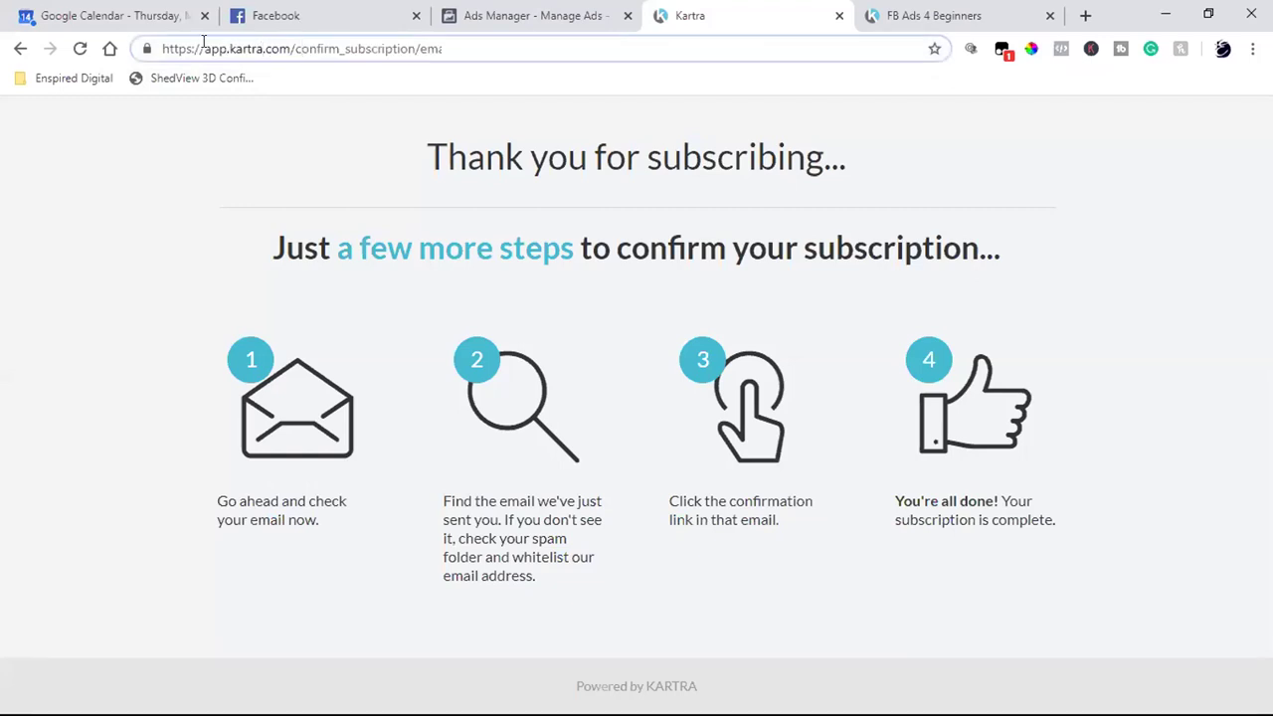
{"action": "left_click_drag", "start_coordinate": [205, 48], "coordinate": [322, 48]}
{"action": "left_click_drag", "start_coordinate": [424, 41], "coordinate": [923, 44]}
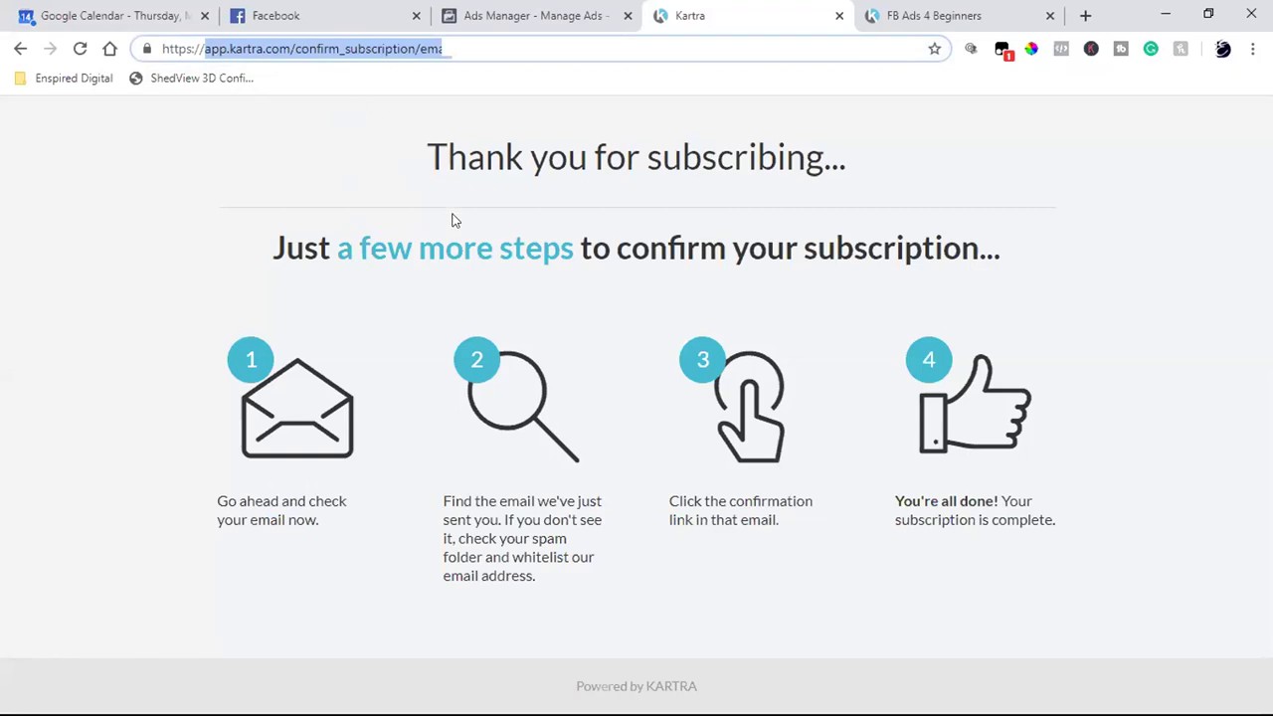
{"action": "left_click", "coordinate": [905, 18]}
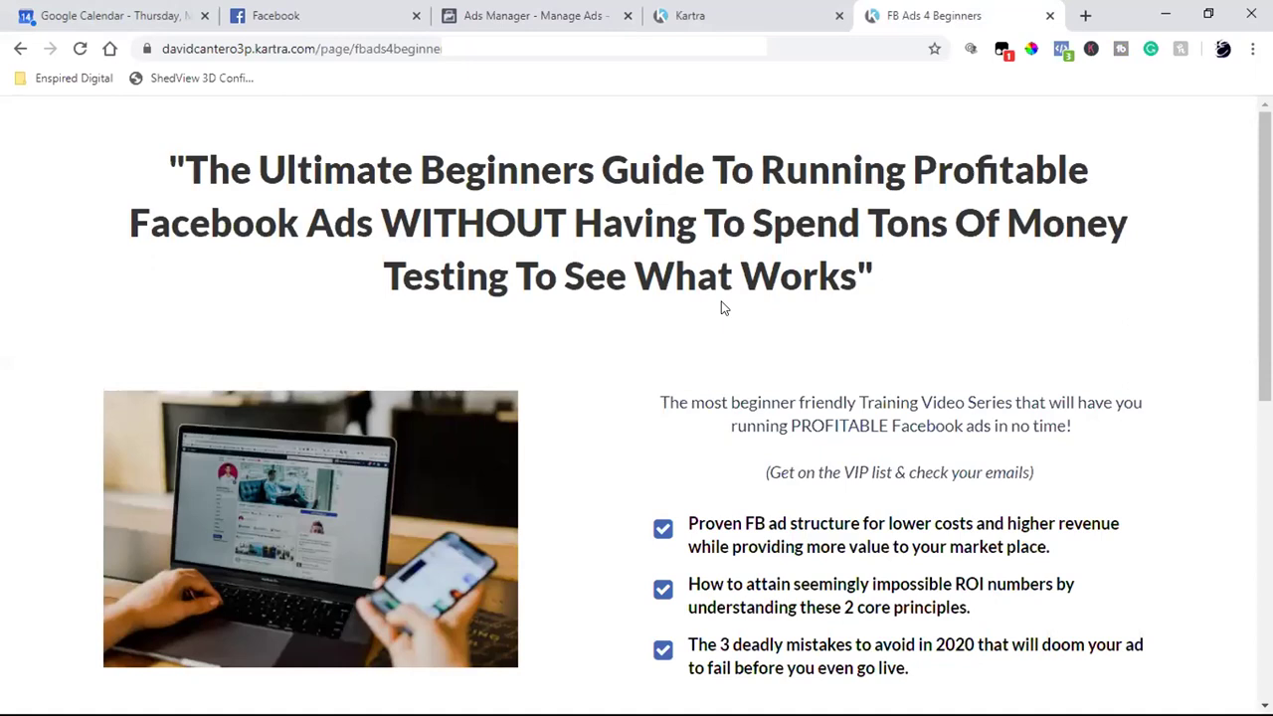
Return to the new campaign in Ads Manager, choose Conversions as the marketing objective and continue to the ad set setup
{"action": "left_click", "coordinate": [757, 15]}
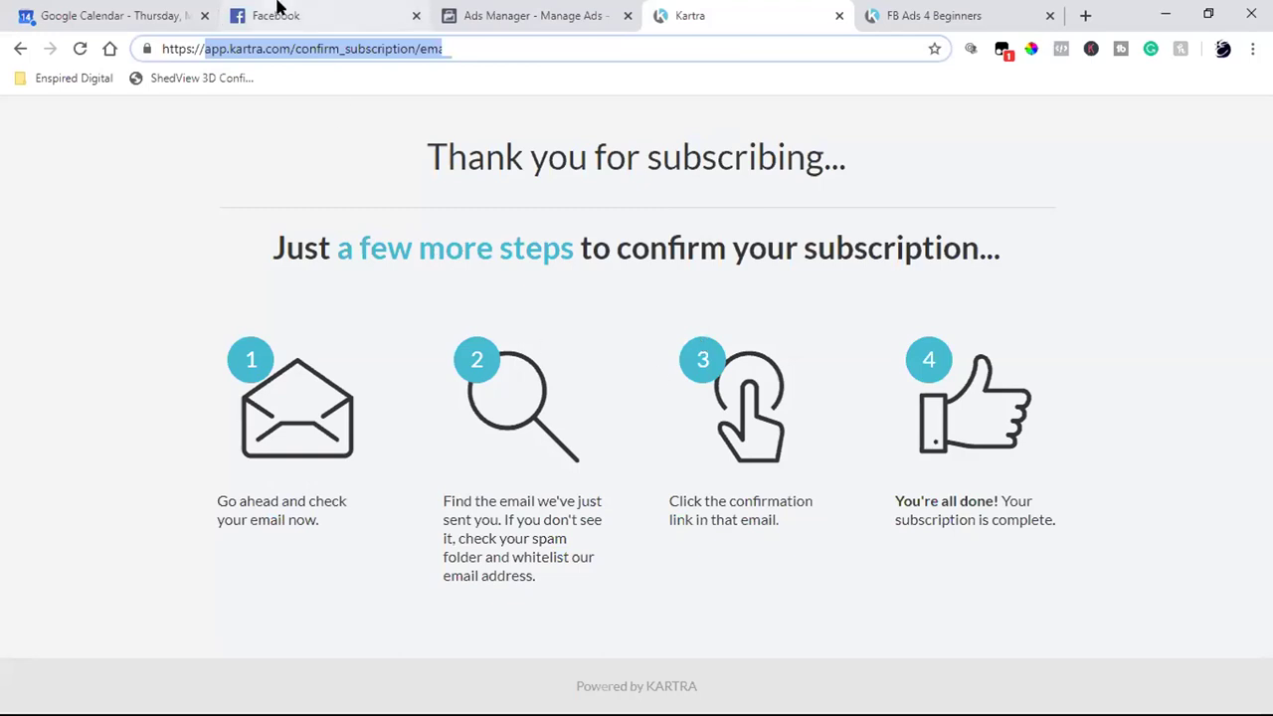
{"action": "left_click", "coordinate": [275, 12]}
{"action": "left_click", "coordinate": [477, 10]}
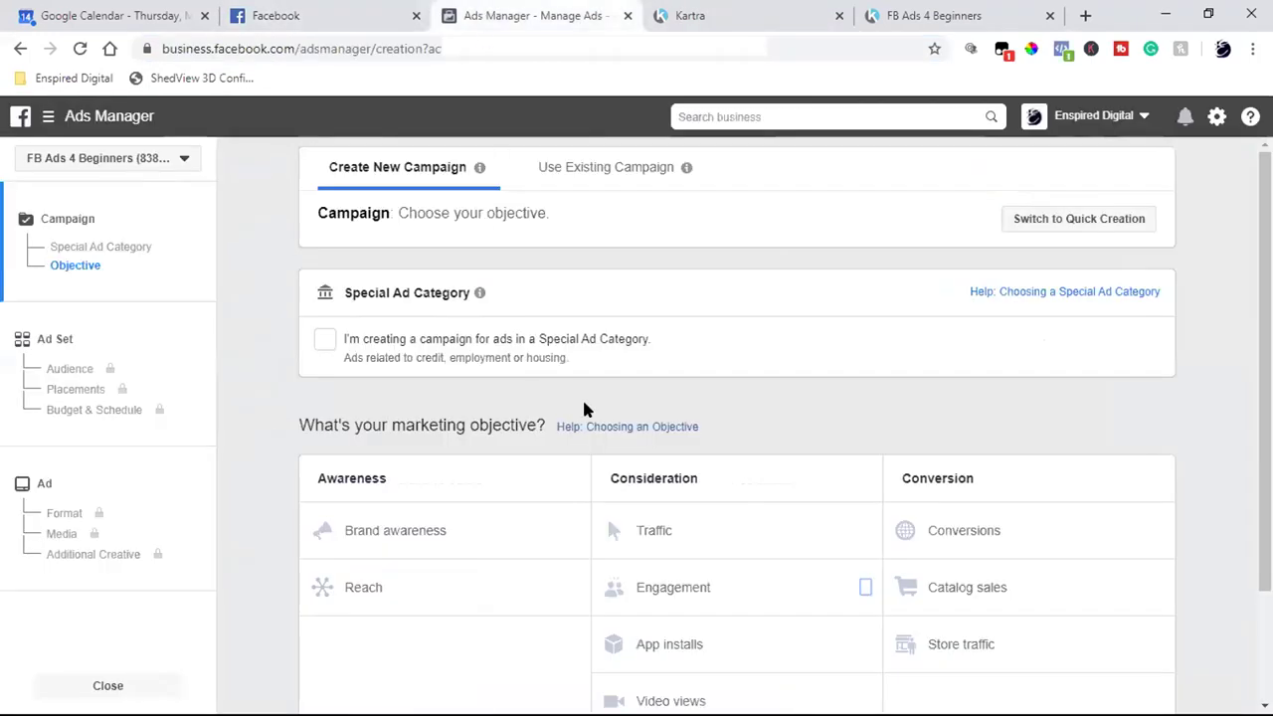
{"action": "scroll", "coordinate": [695, 410], "scroll_direction": "down", "scroll_amount": 1}
{"action": "left_click", "coordinate": [953, 442]}
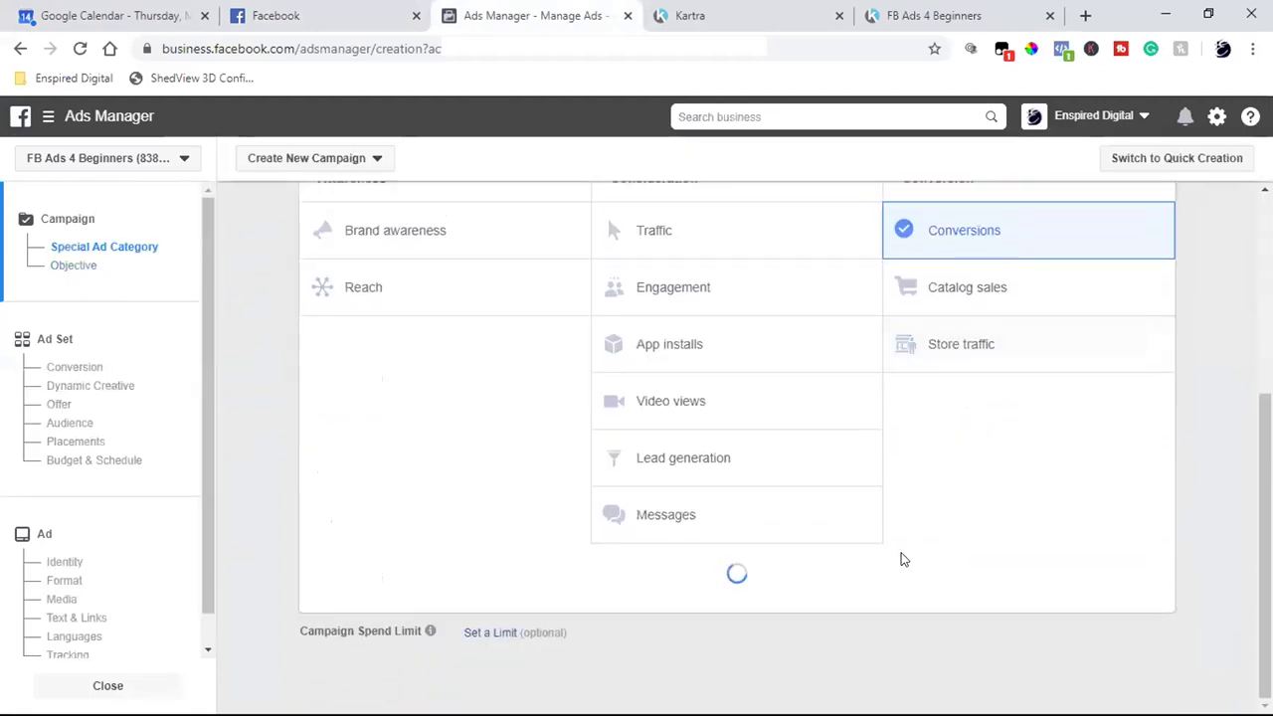
{"action": "left_click", "coordinate": [739, 590]}
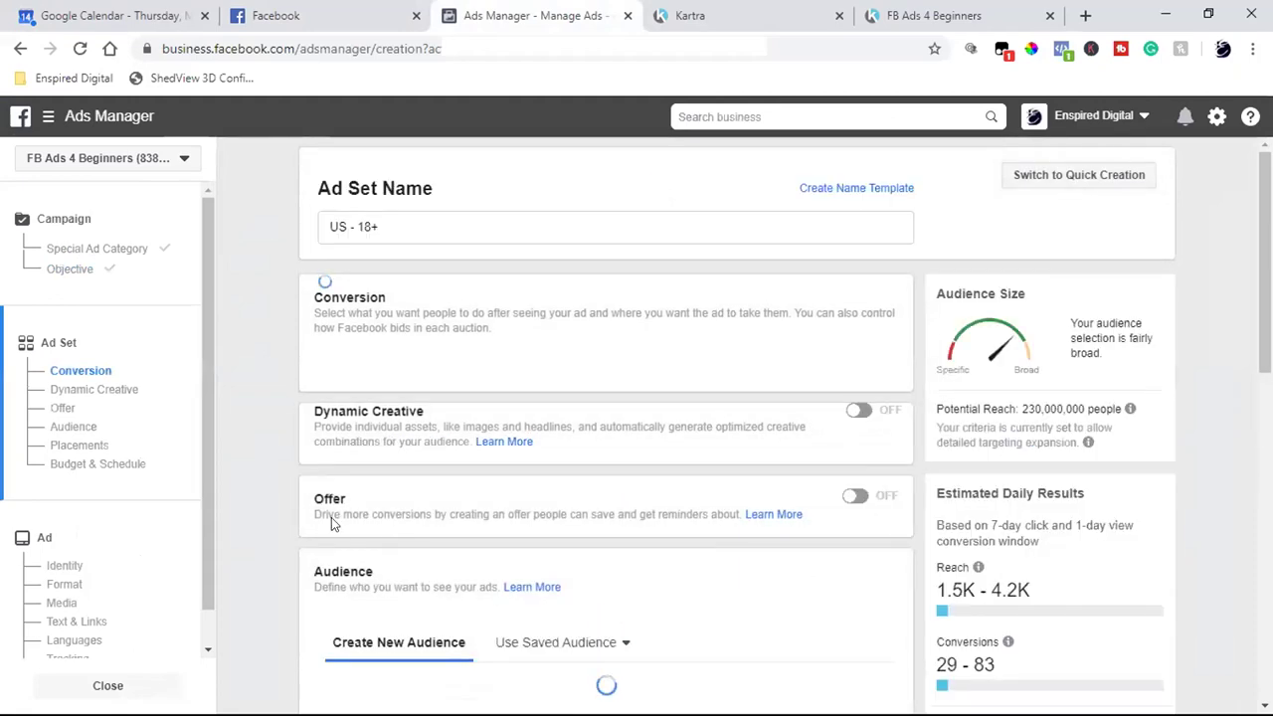
Exclude the custom audience Leads from FB Ads 4 Beginners (TEST) from the ad set's audience
{"action": "scroll", "coordinate": [485, 500], "scroll_direction": "down", "scroll_amount": 4}
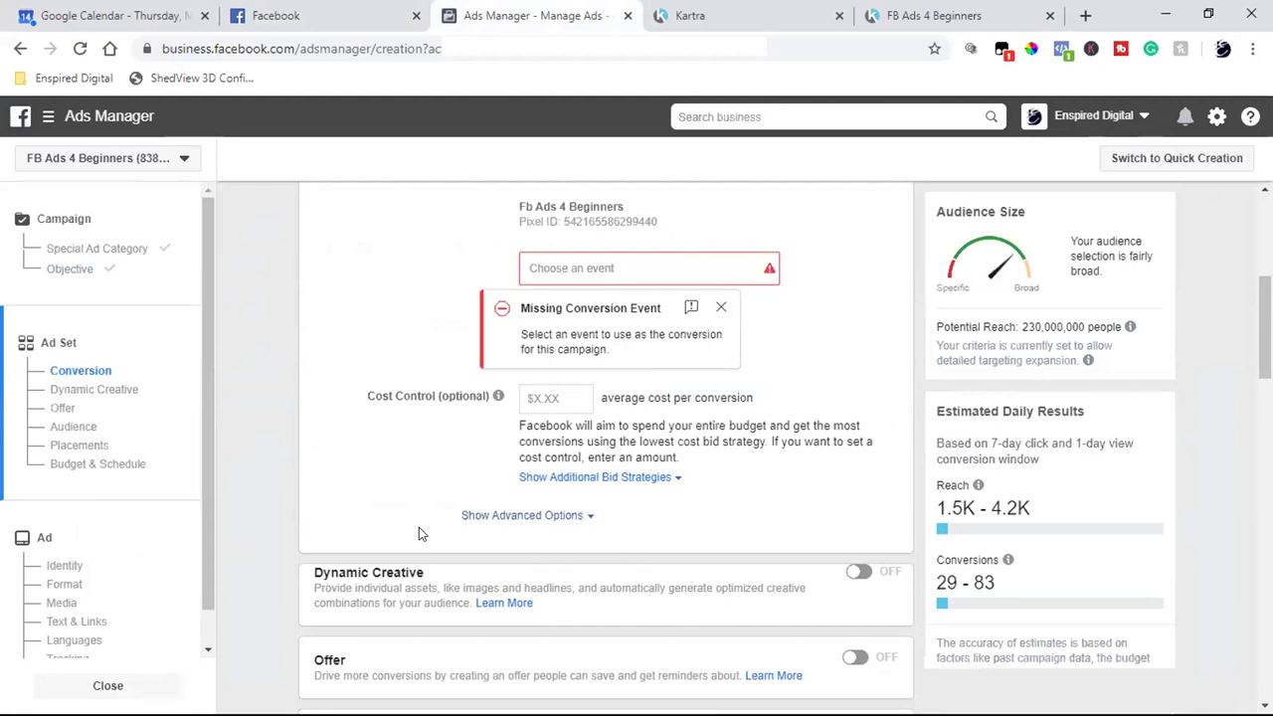
{"action": "left_click", "coordinate": [696, 12]}
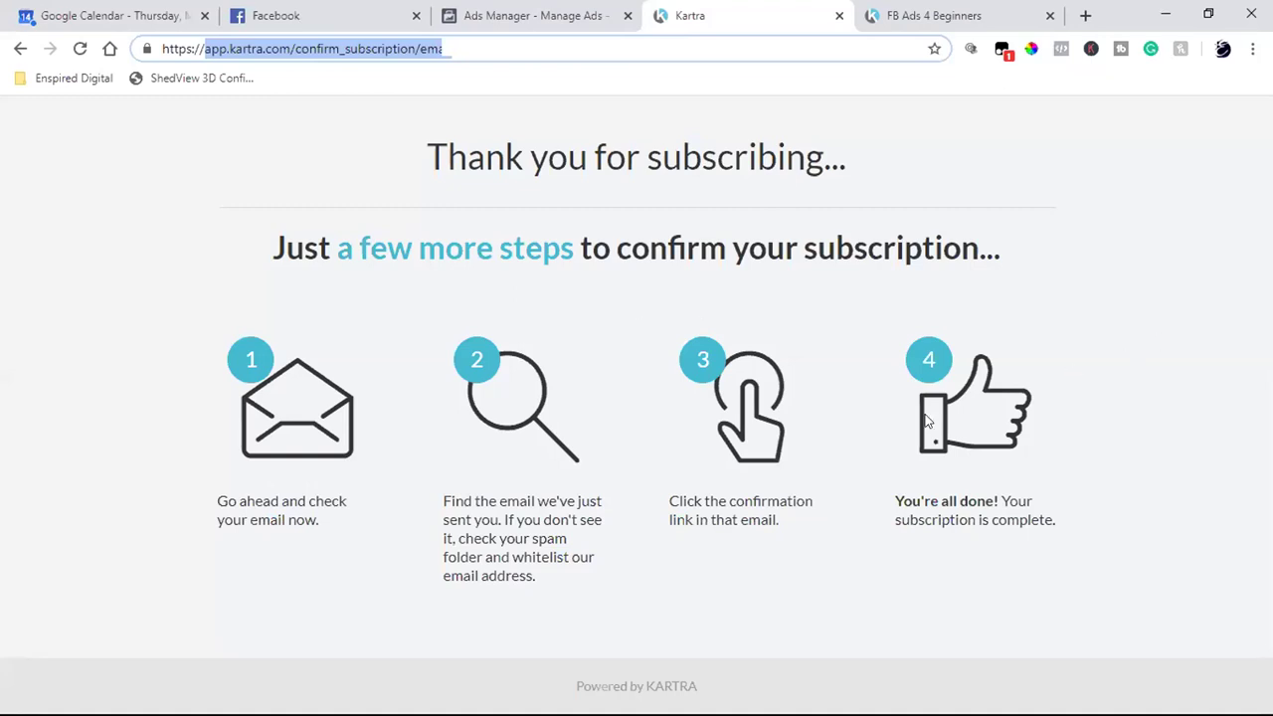
{"action": "left_click", "coordinate": [485, 12]}
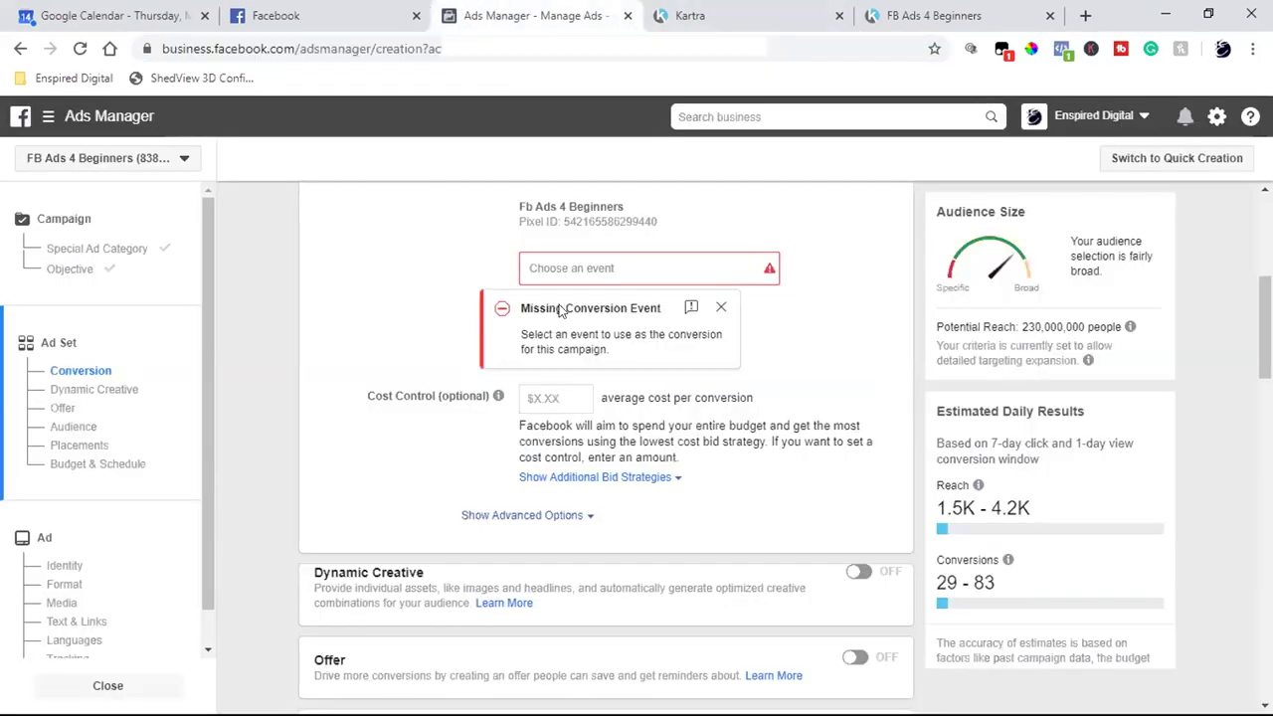
{"action": "scroll", "coordinate": [438, 407], "scroll_direction": "up", "scroll_amount": 3}
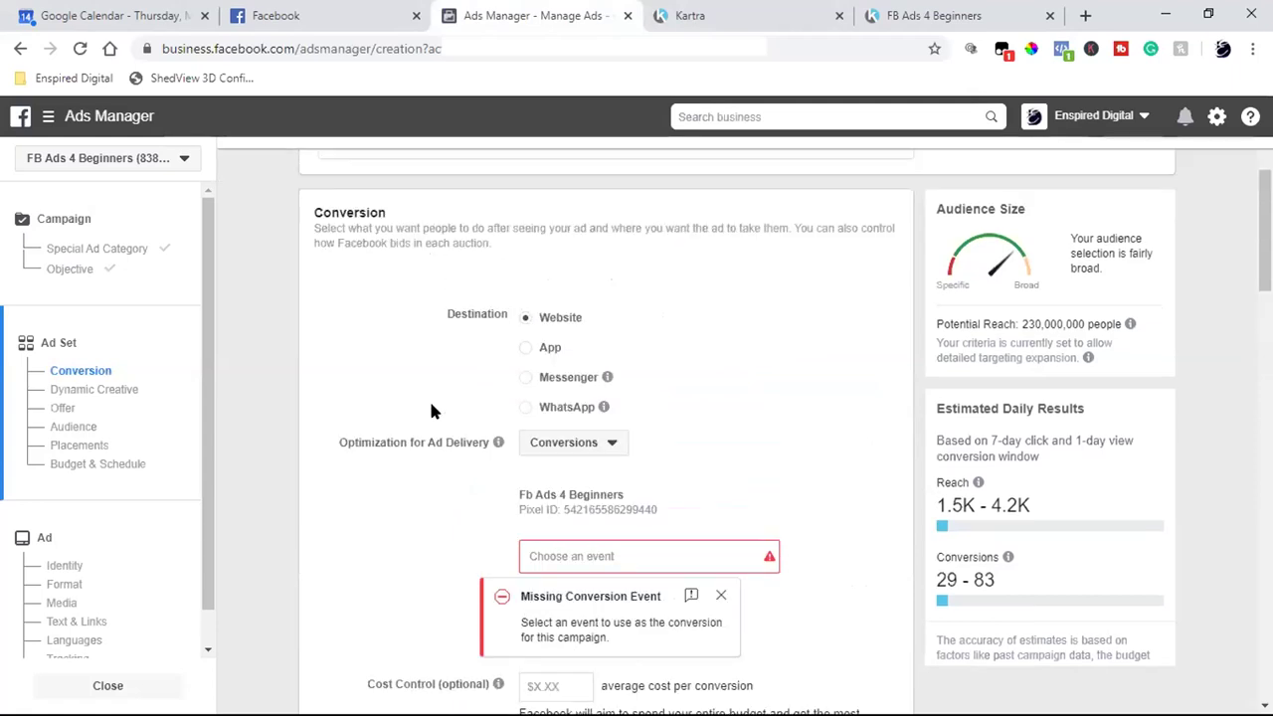
{"action": "scroll", "coordinate": [431, 409], "scroll_direction": "down", "scroll_amount": 7}
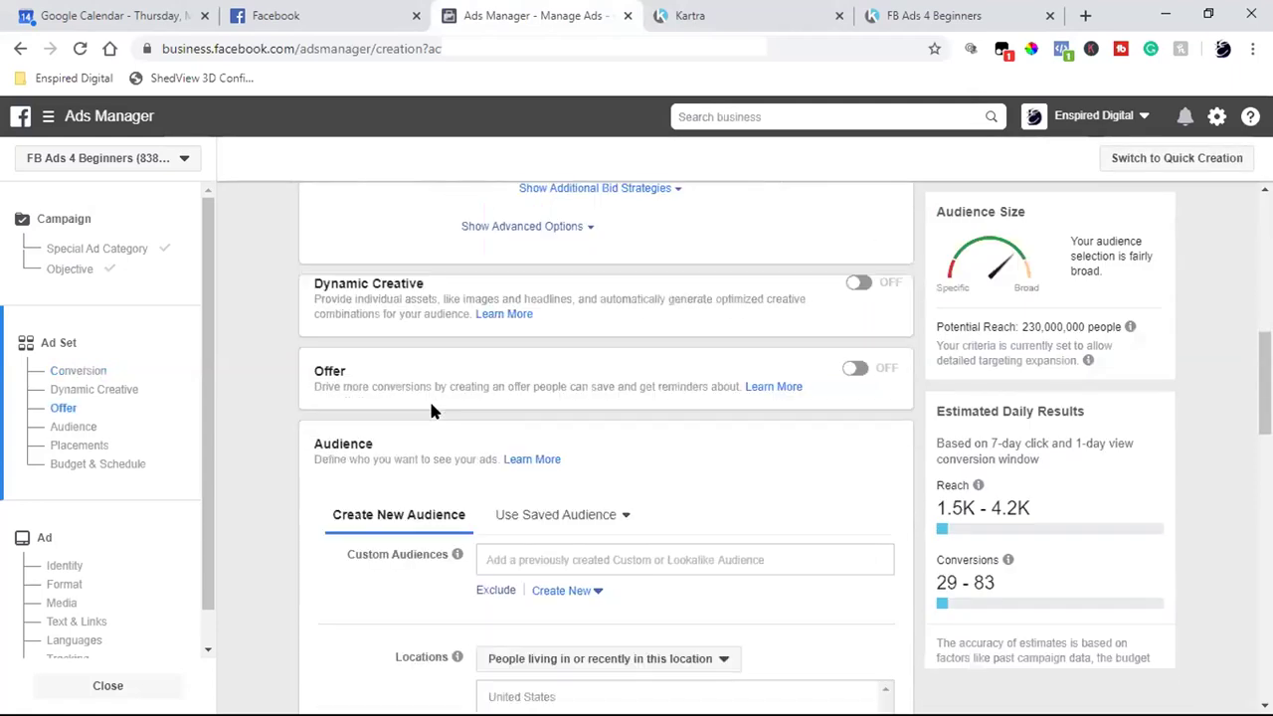
{"action": "scroll", "coordinate": [432, 410], "scroll_direction": "down", "scroll_amount": 2}
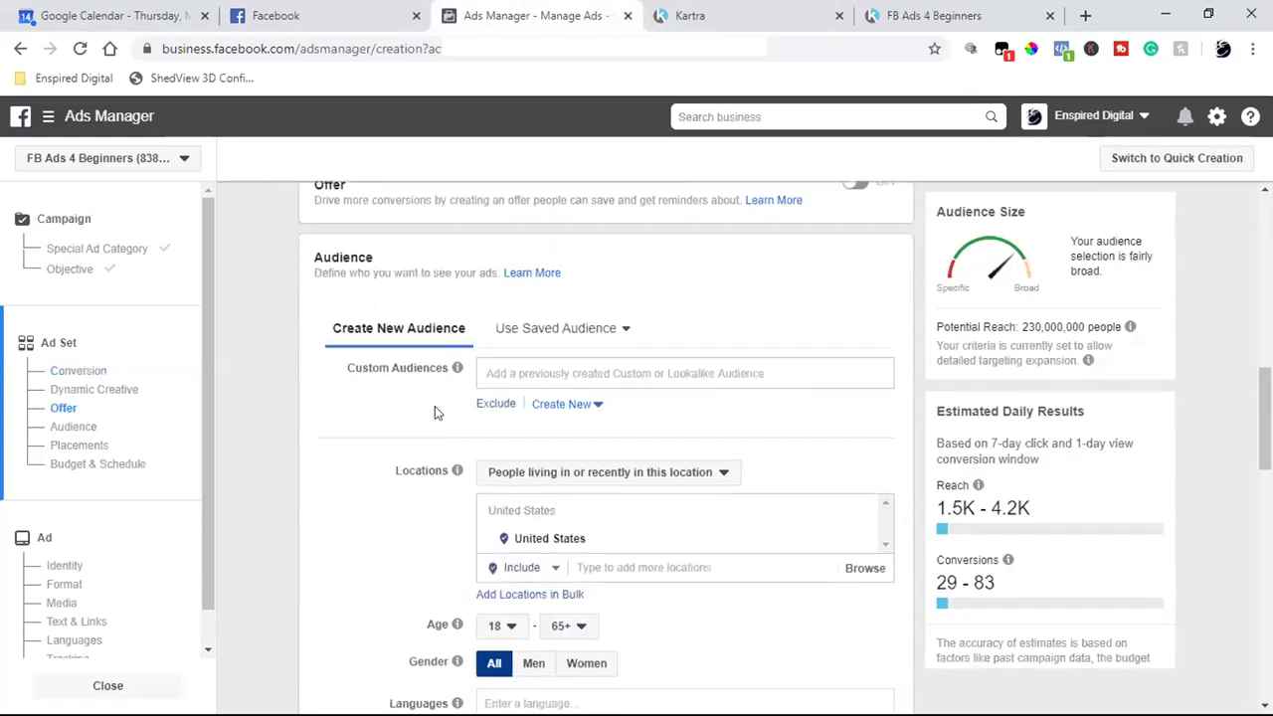
{"action": "left_click", "coordinate": [496, 404]}
{"action": "left_click", "coordinate": [507, 449]}
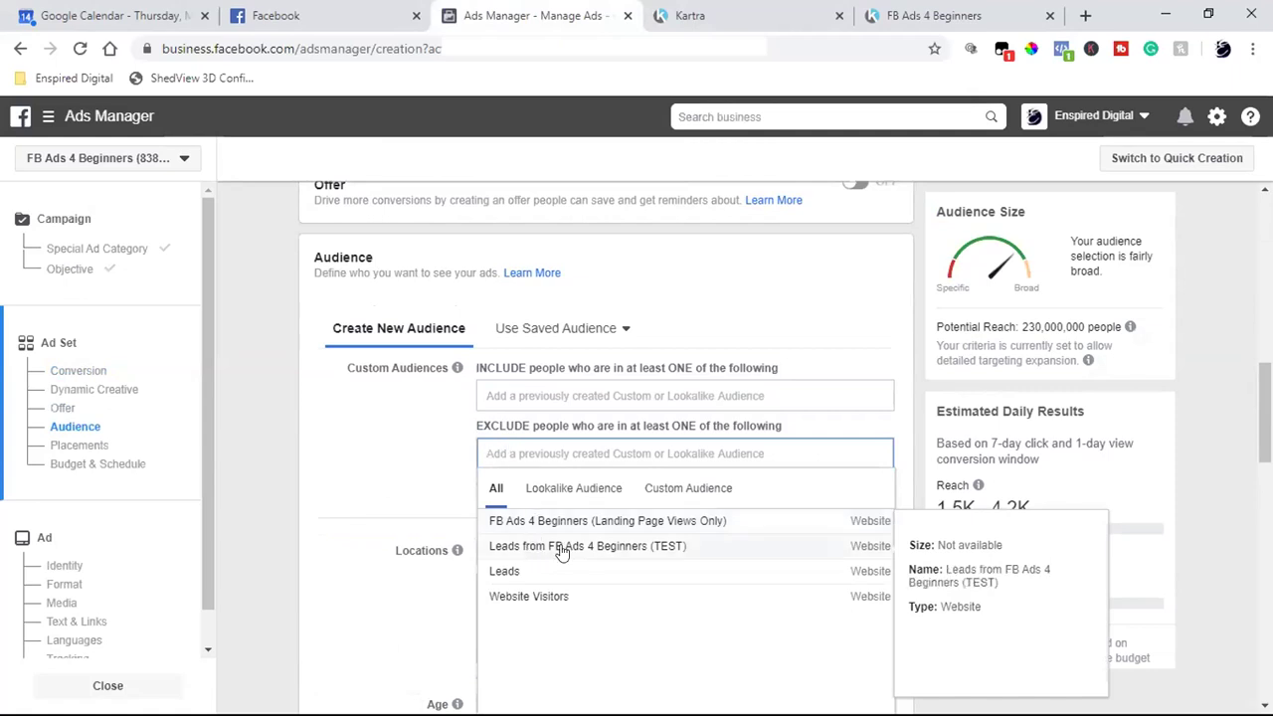
{"action": "left_click", "coordinate": [625, 559]}
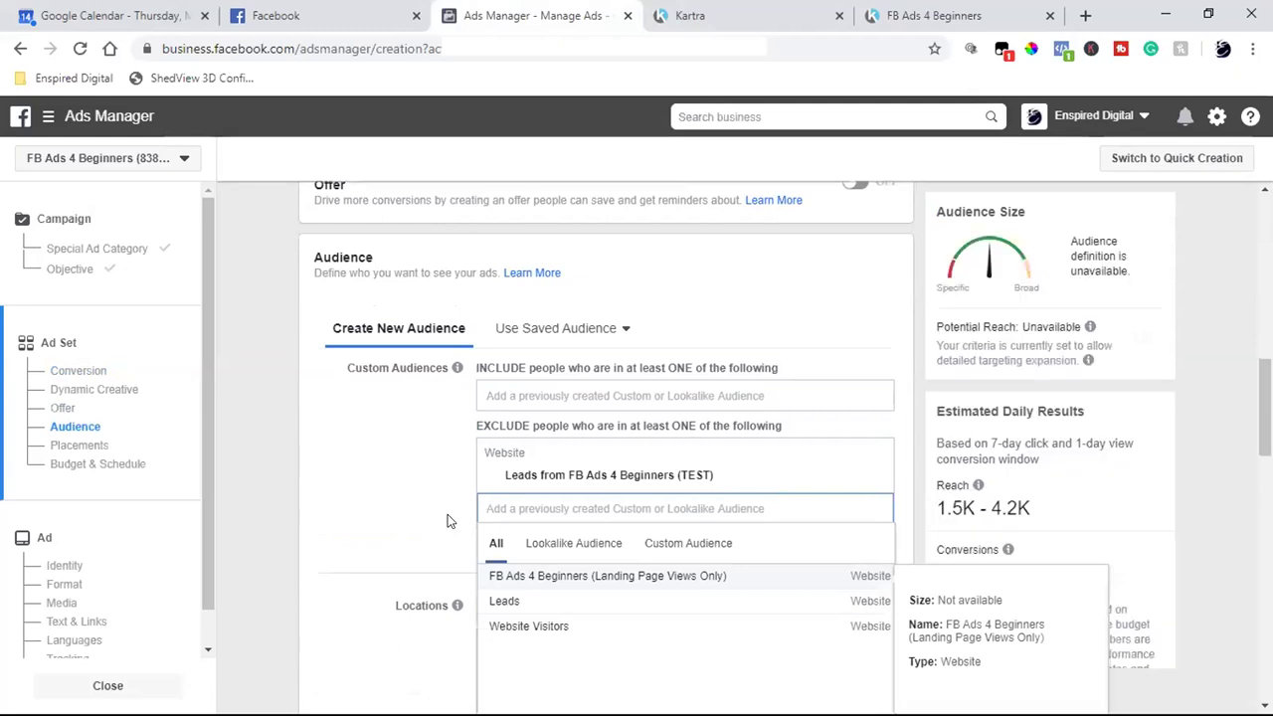
{"action": "left_click", "coordinate": [422, 473]}
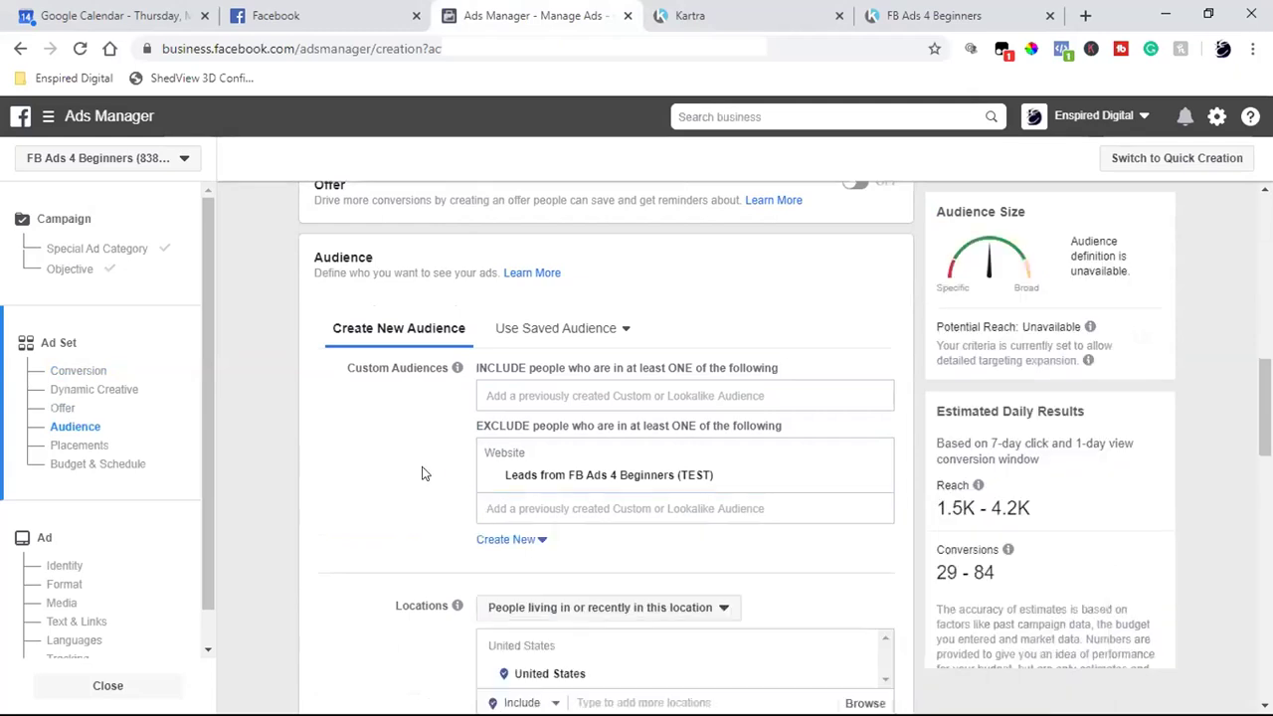
Set the ad set's conversion event to the custom conversion FB Ads 4 Beginners TY Page and return to the audience settings
{"action": "scroll", "coordinate": [422, 474], "scroll_direction": "up", "scroll_amount": 10}
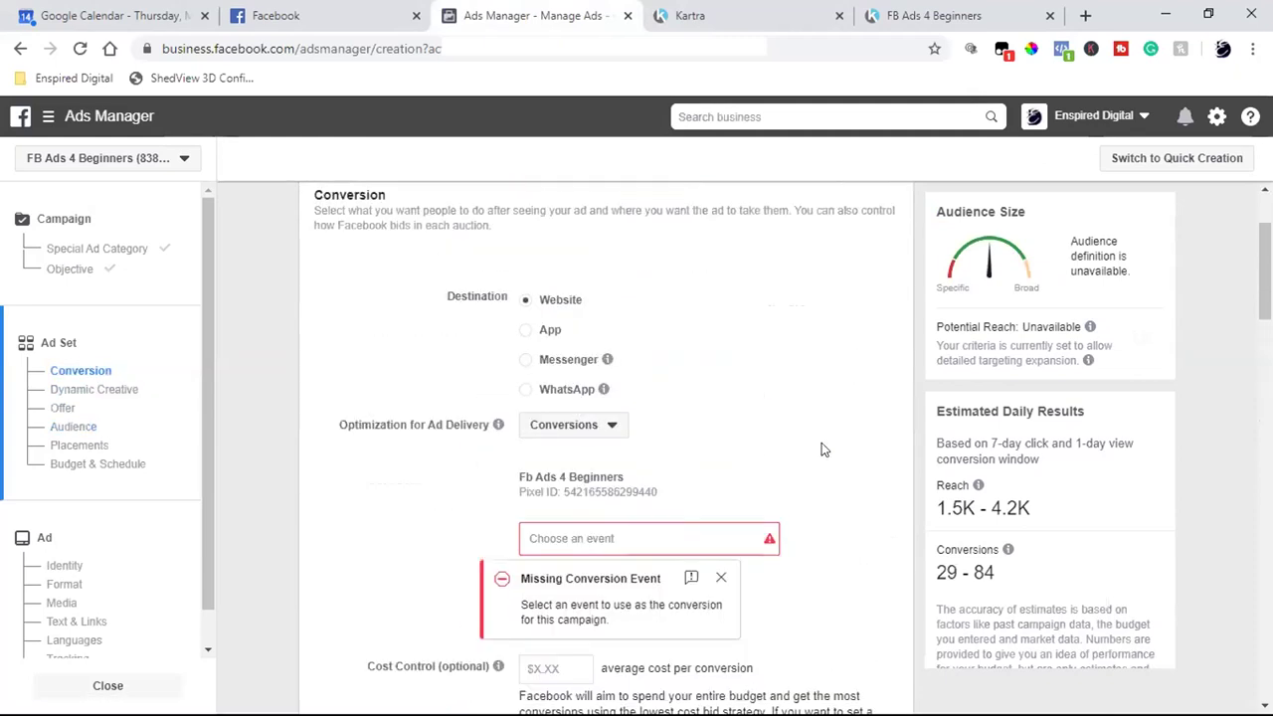
{"action": "scroll", "coordinate": [822, 442], "scroll_direction": "down", "scroll_amount": 2}
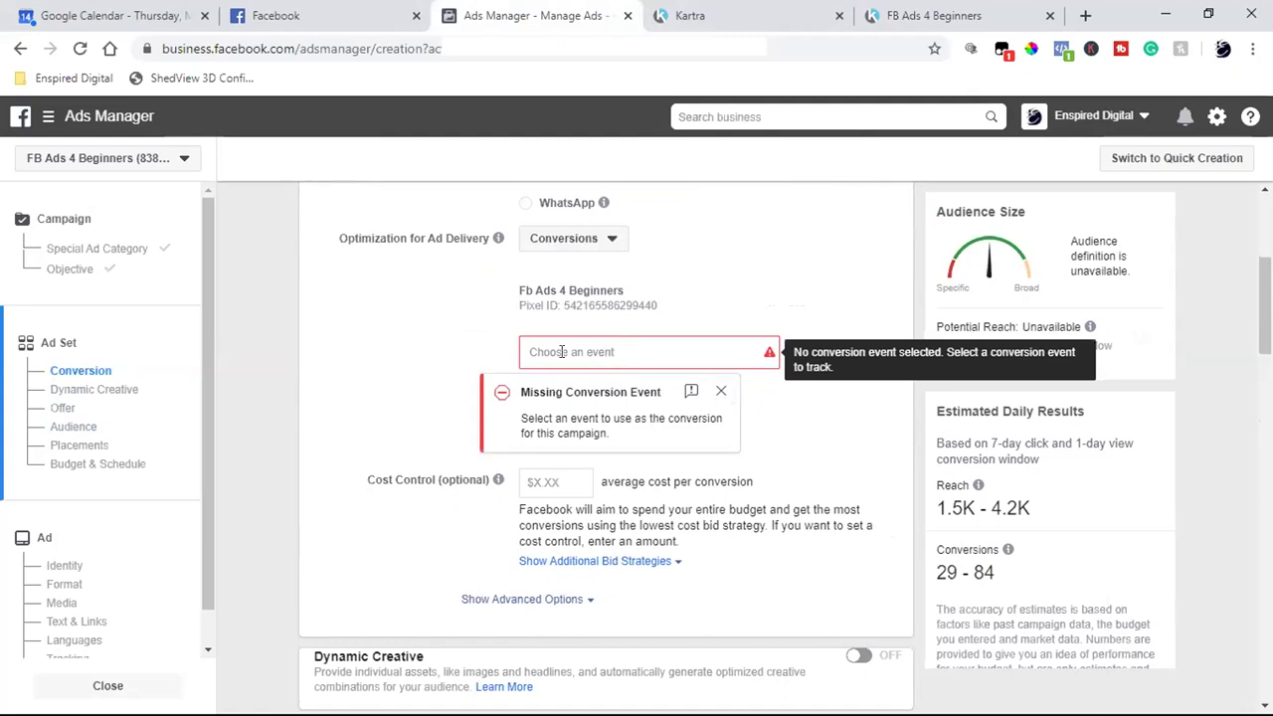
{"action": "left_click", "coordinate": [562, 352]}
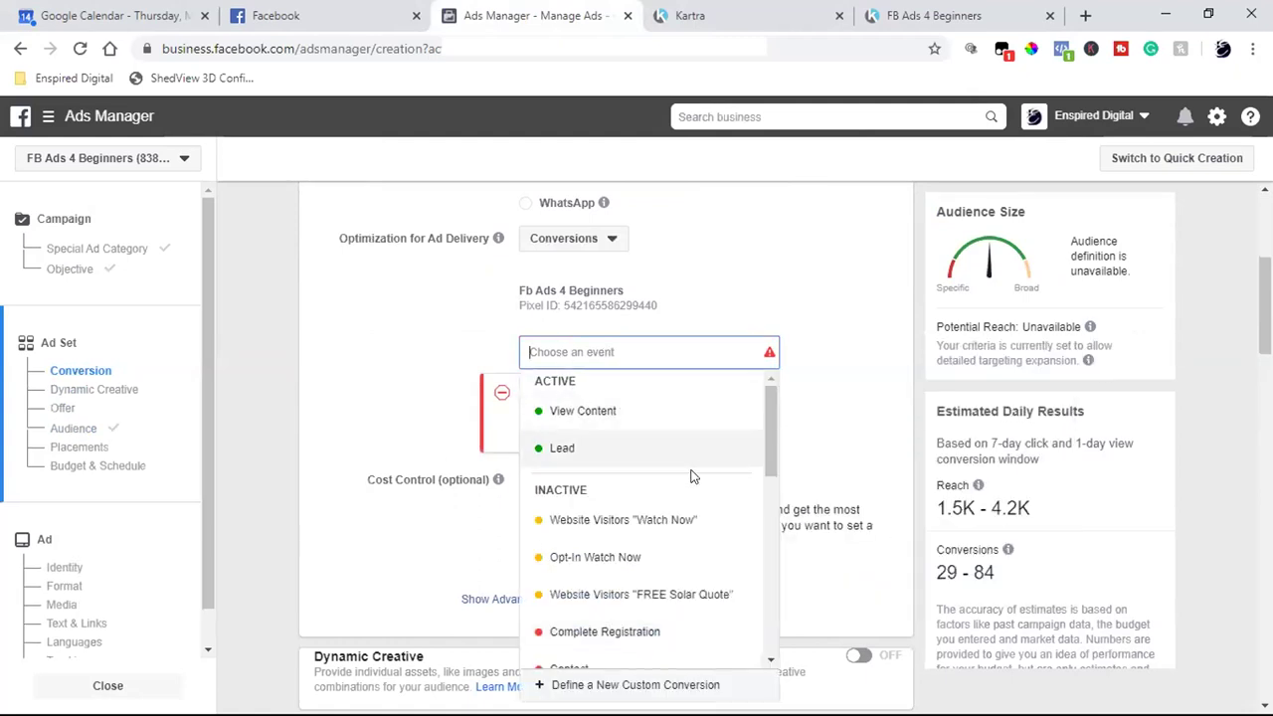
{"action": "scroll", "coordinate": [693, 477], "scroll_direction": "down", "scroll_amount": 2}
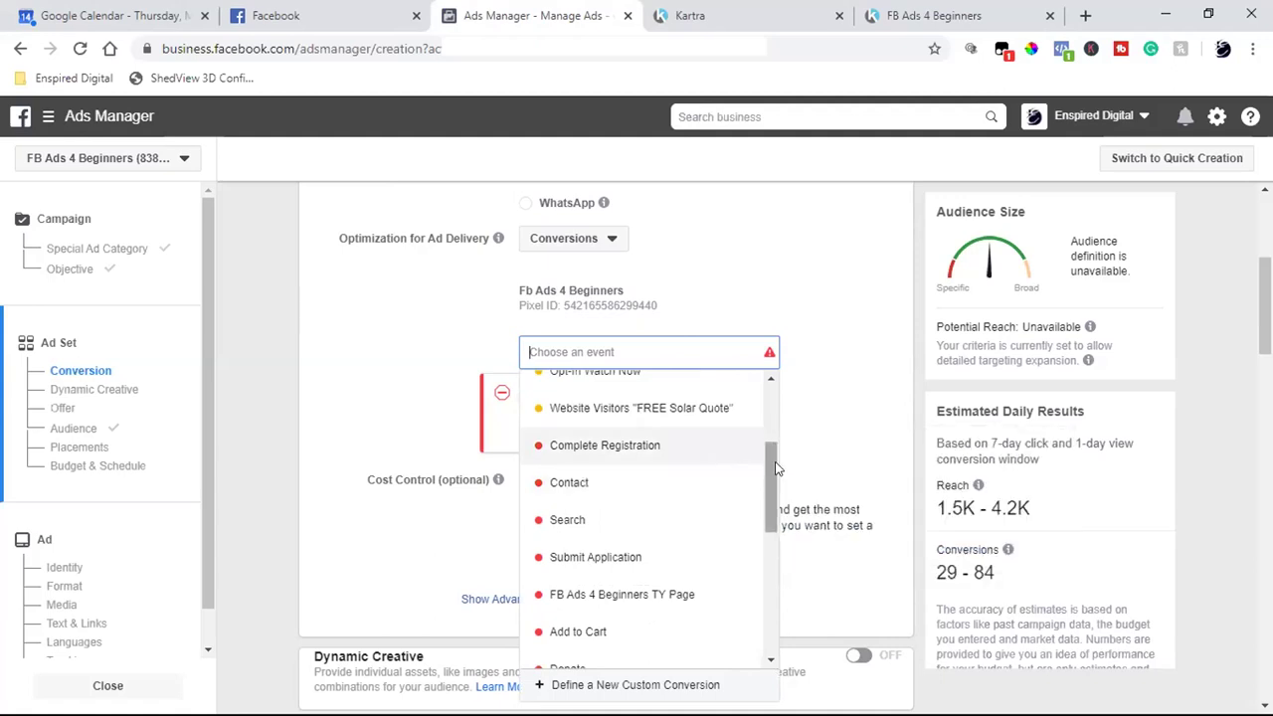
{"action": "scroll", "coordinate": [768, 463], "scroll_direction": "down", "scroll_amount": 1}
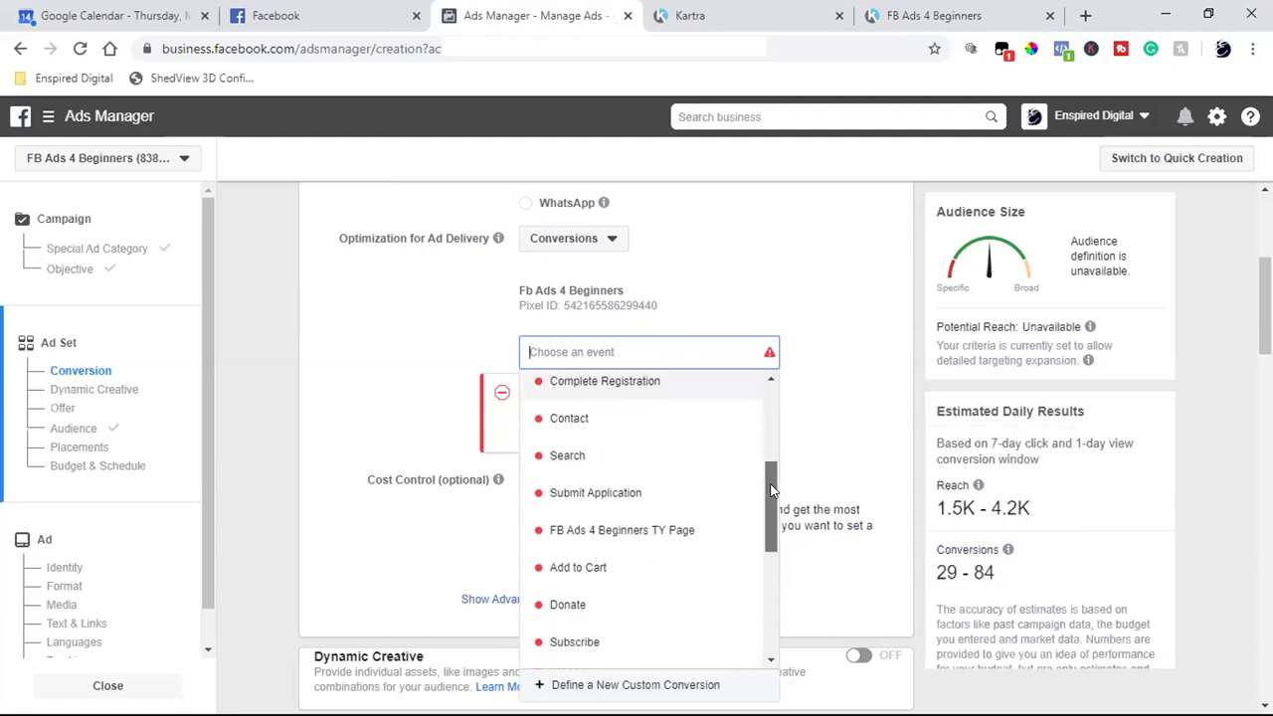
{"action": "left_click", "coordinate": [613, 532]}
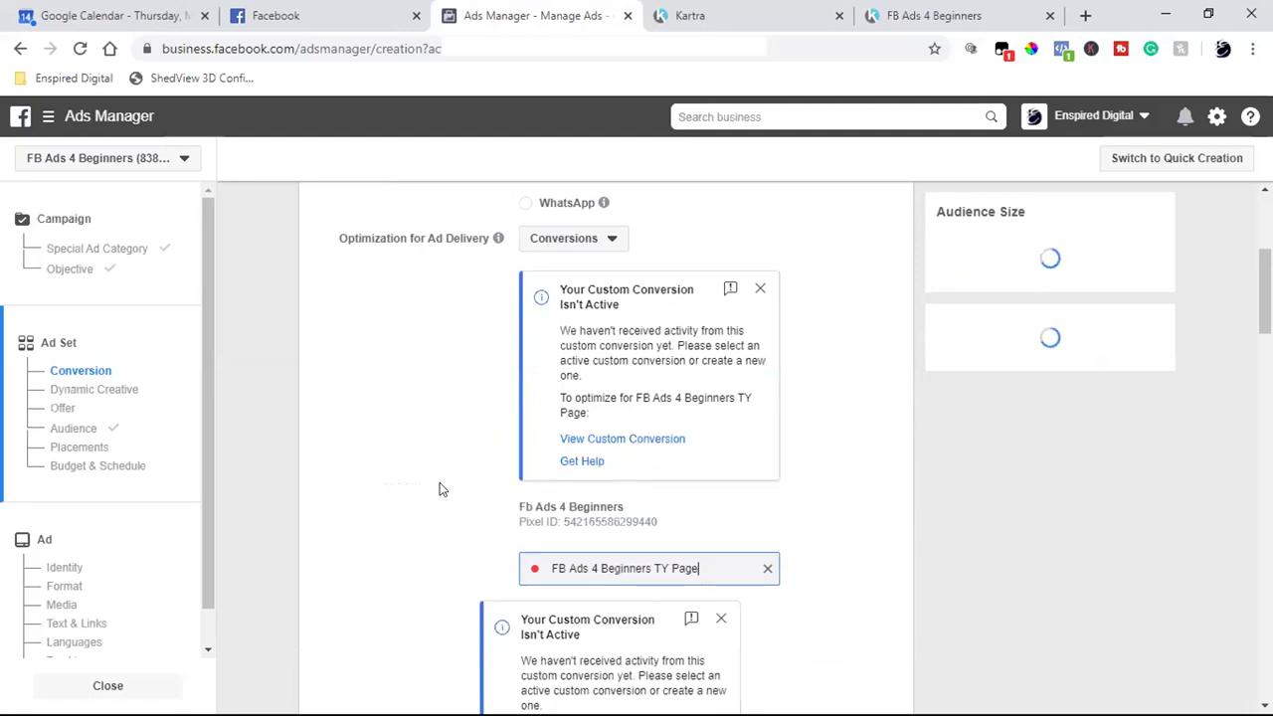
{"action": "scroll", "coordinate": [440, 487], "scroll_direction": "down", "scroll_amount": 9}
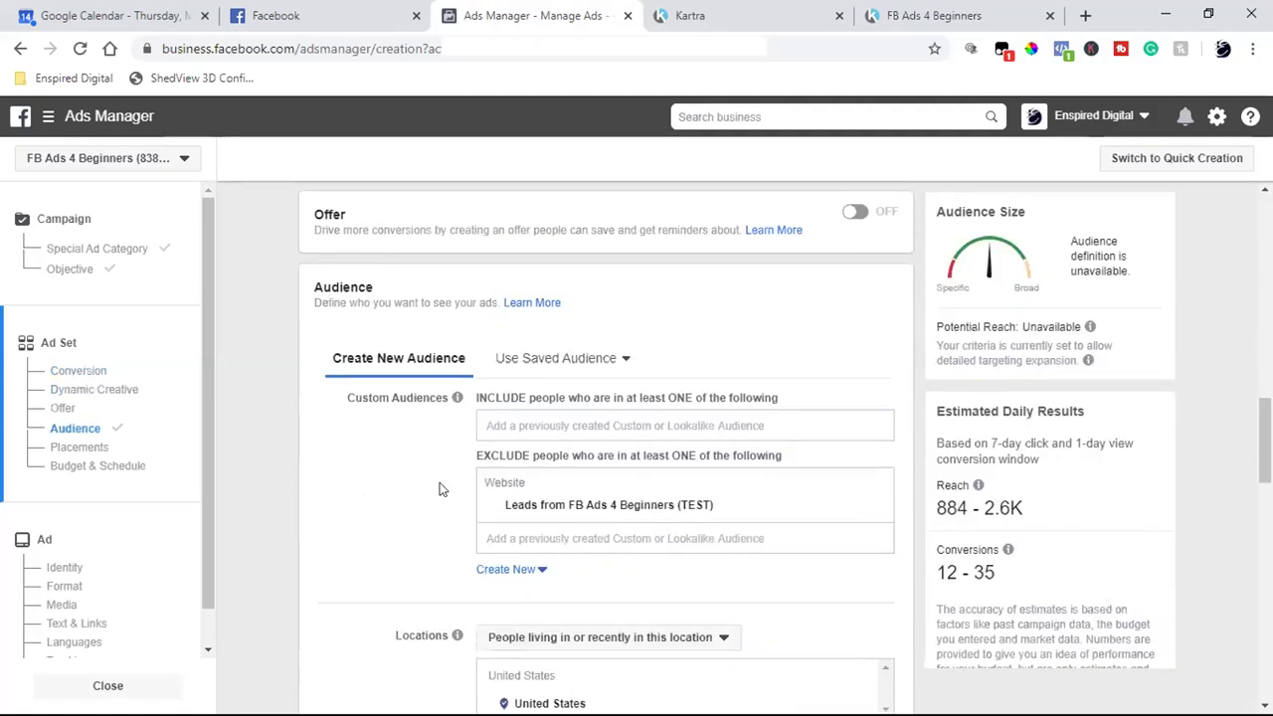
{"action": "scroll", "coordinate": [439, 482], "scroll_direction": "down", "scroll_amount": 4}
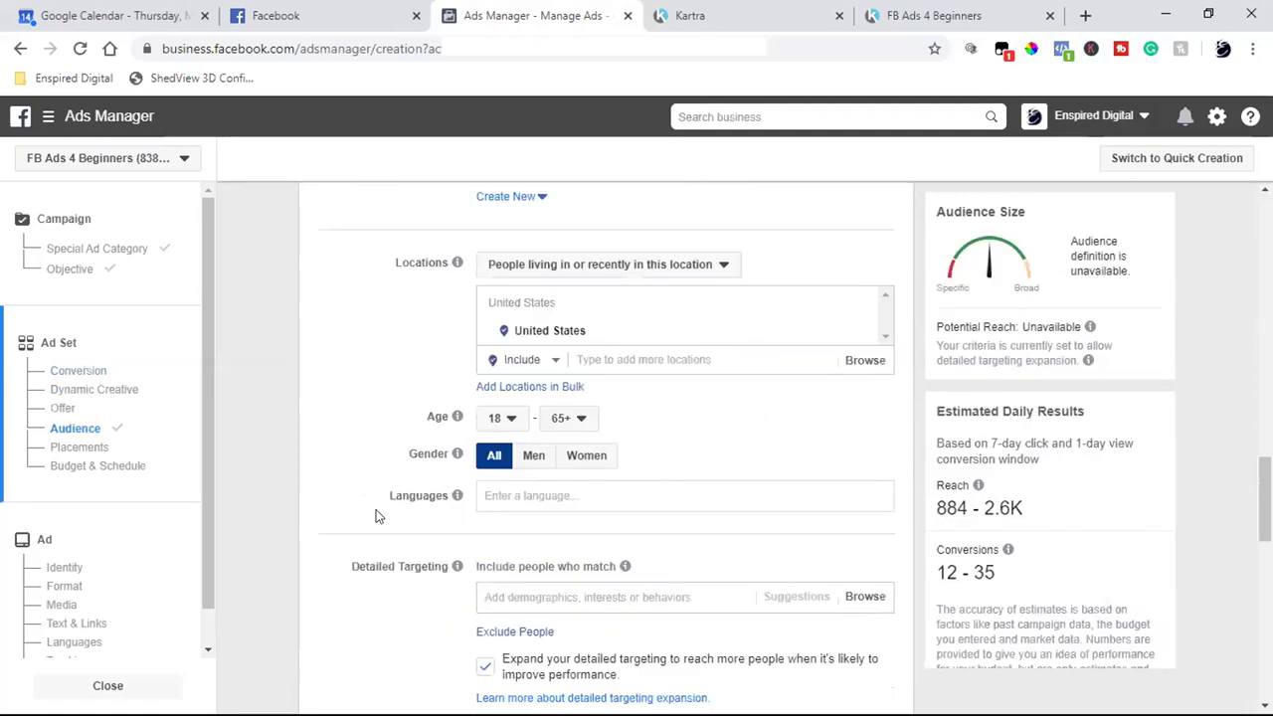